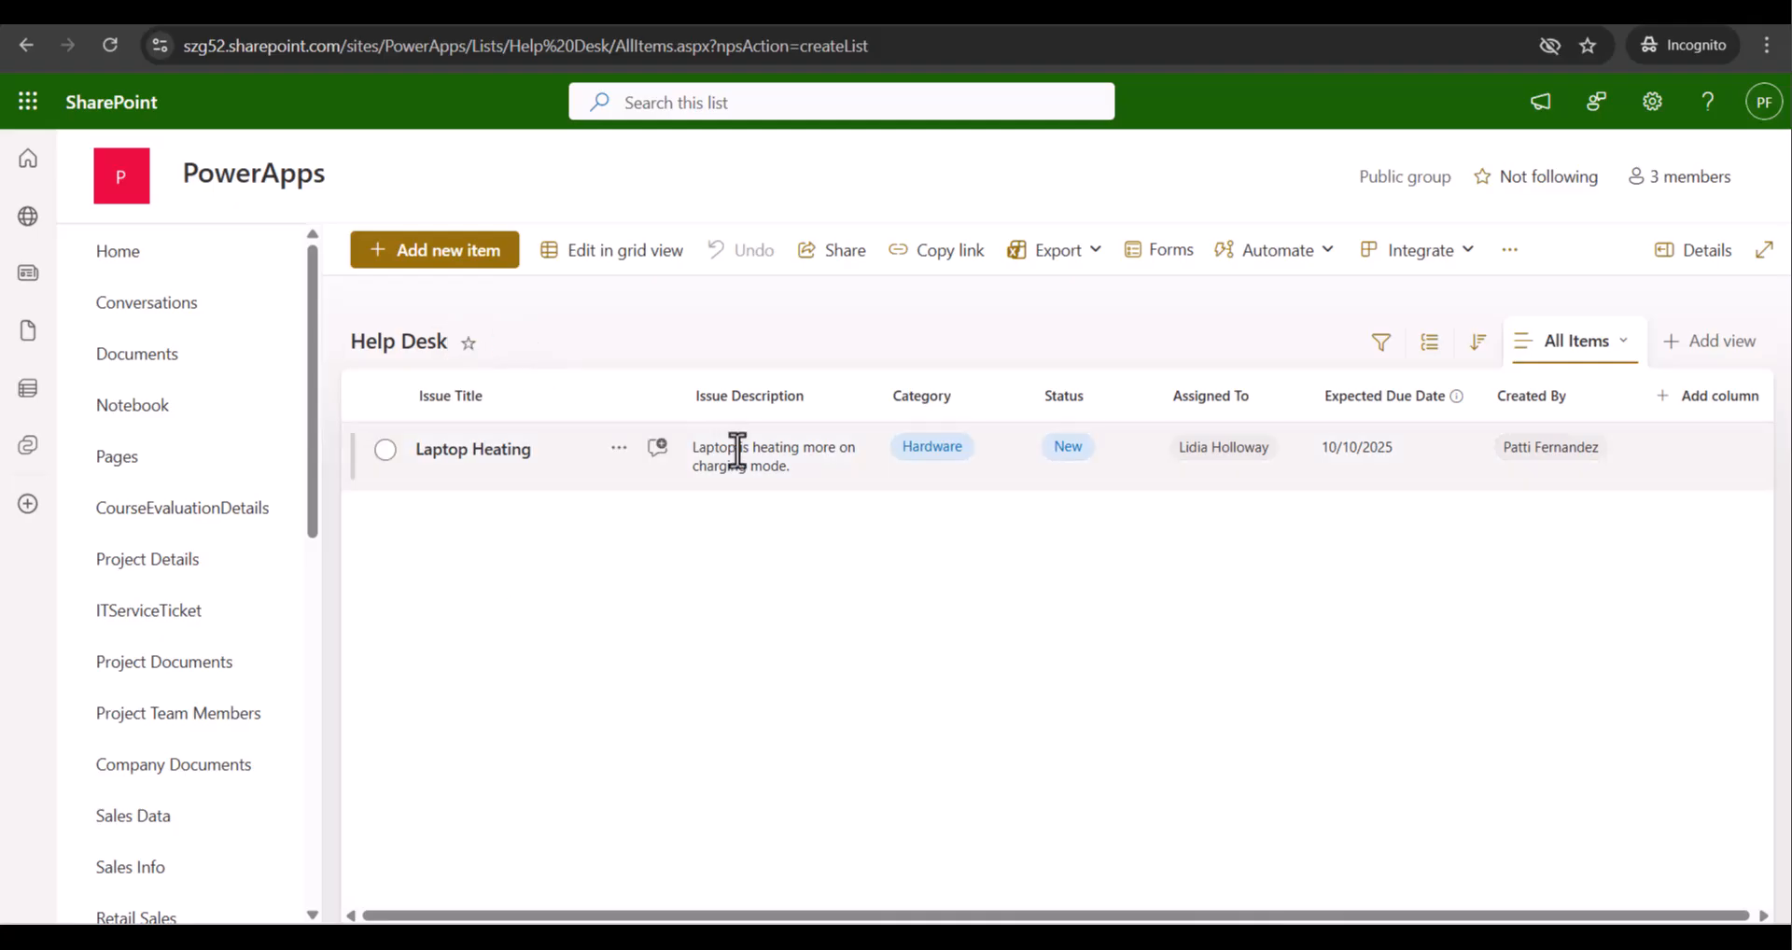
Return to the PowerApps site home page
left_click_drag(747, 916, 776, 919)
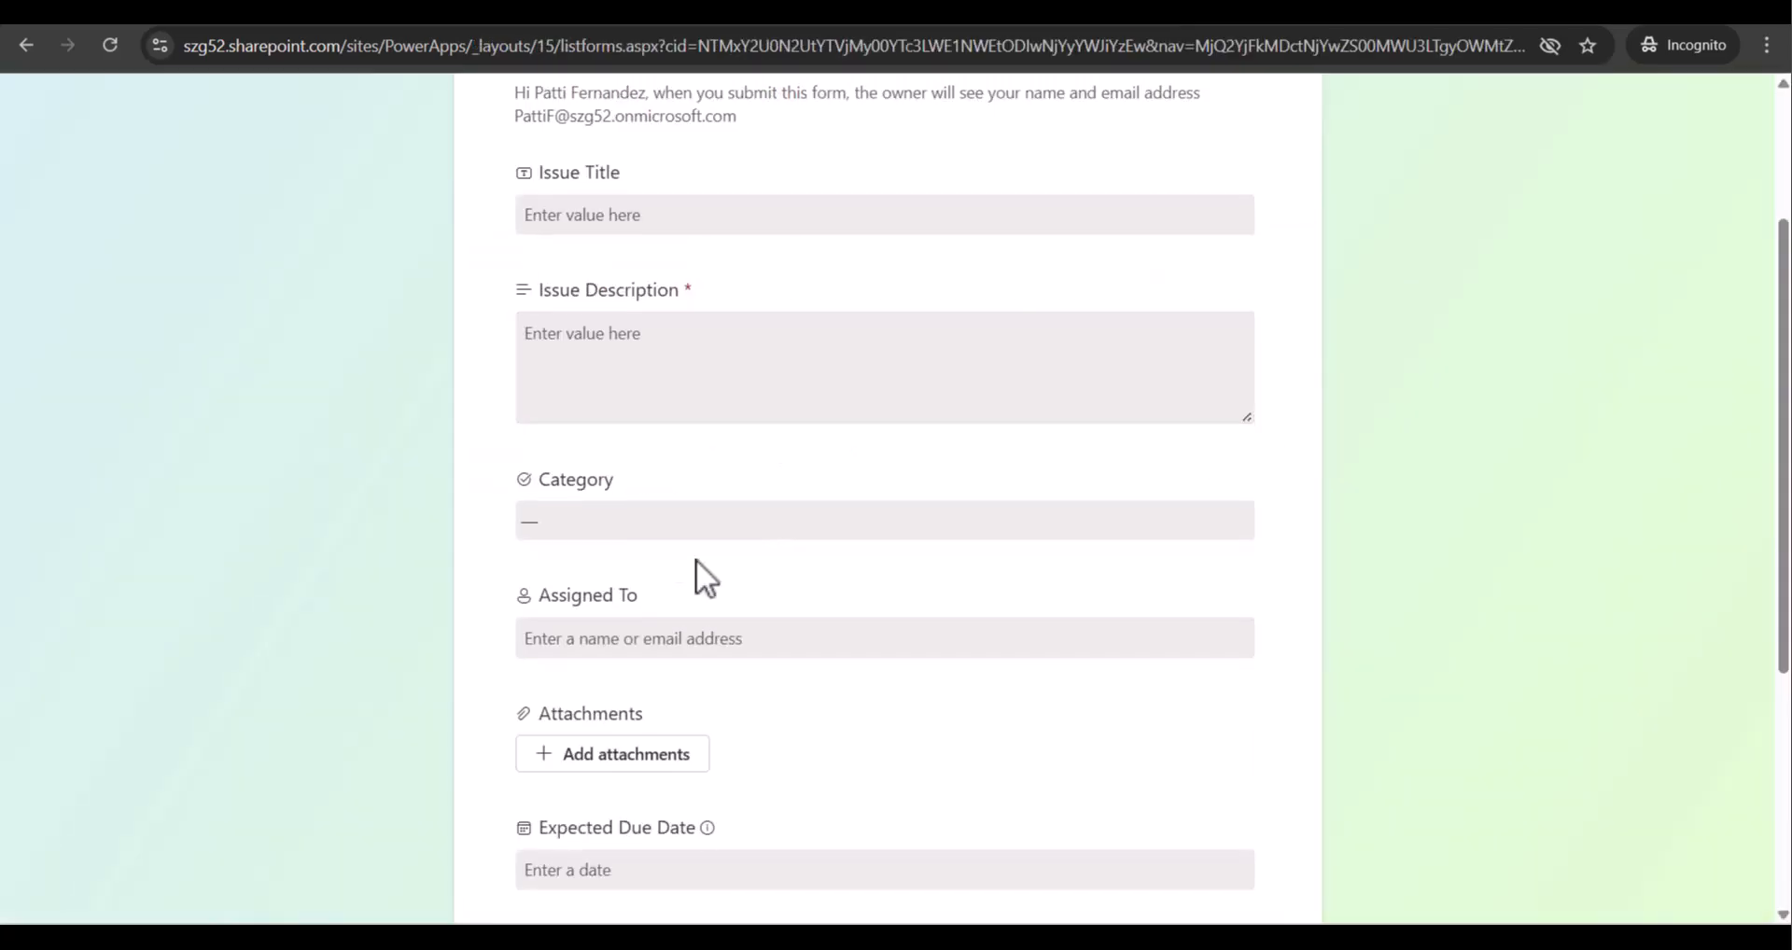
scroll(644, 569, "down", 3)
scroll(719, 544, "up", 3)
scroll(630, 495, "up", 3)
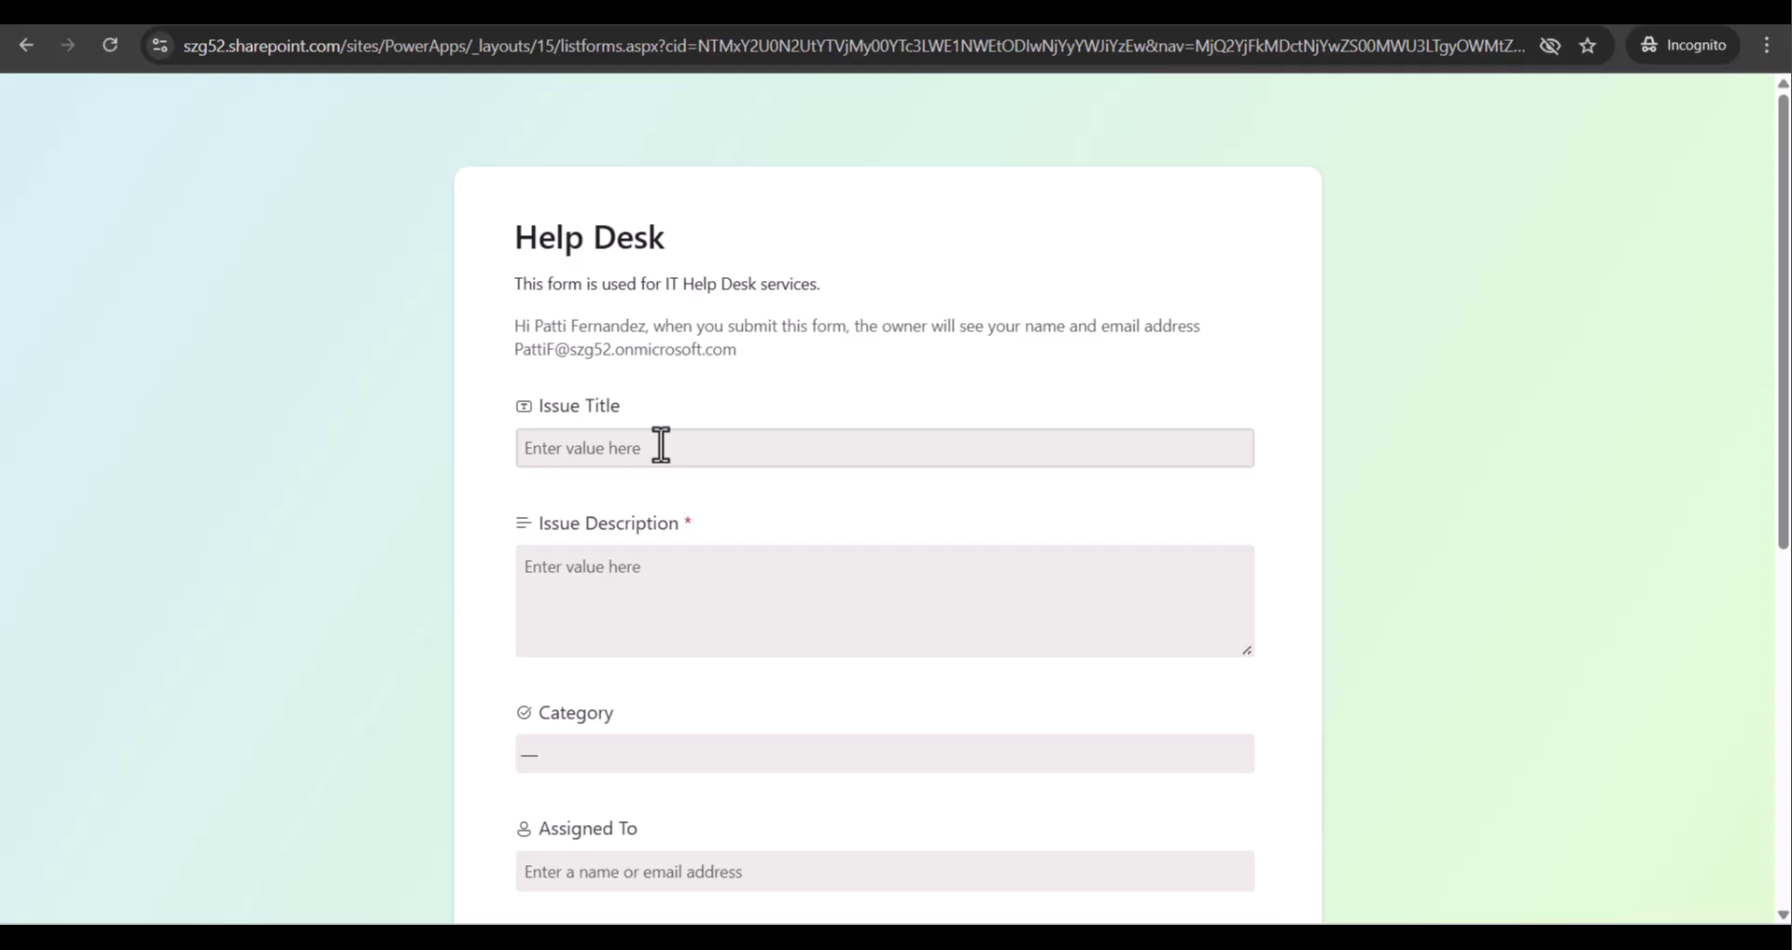
scroll(756, 747, "down", 7)
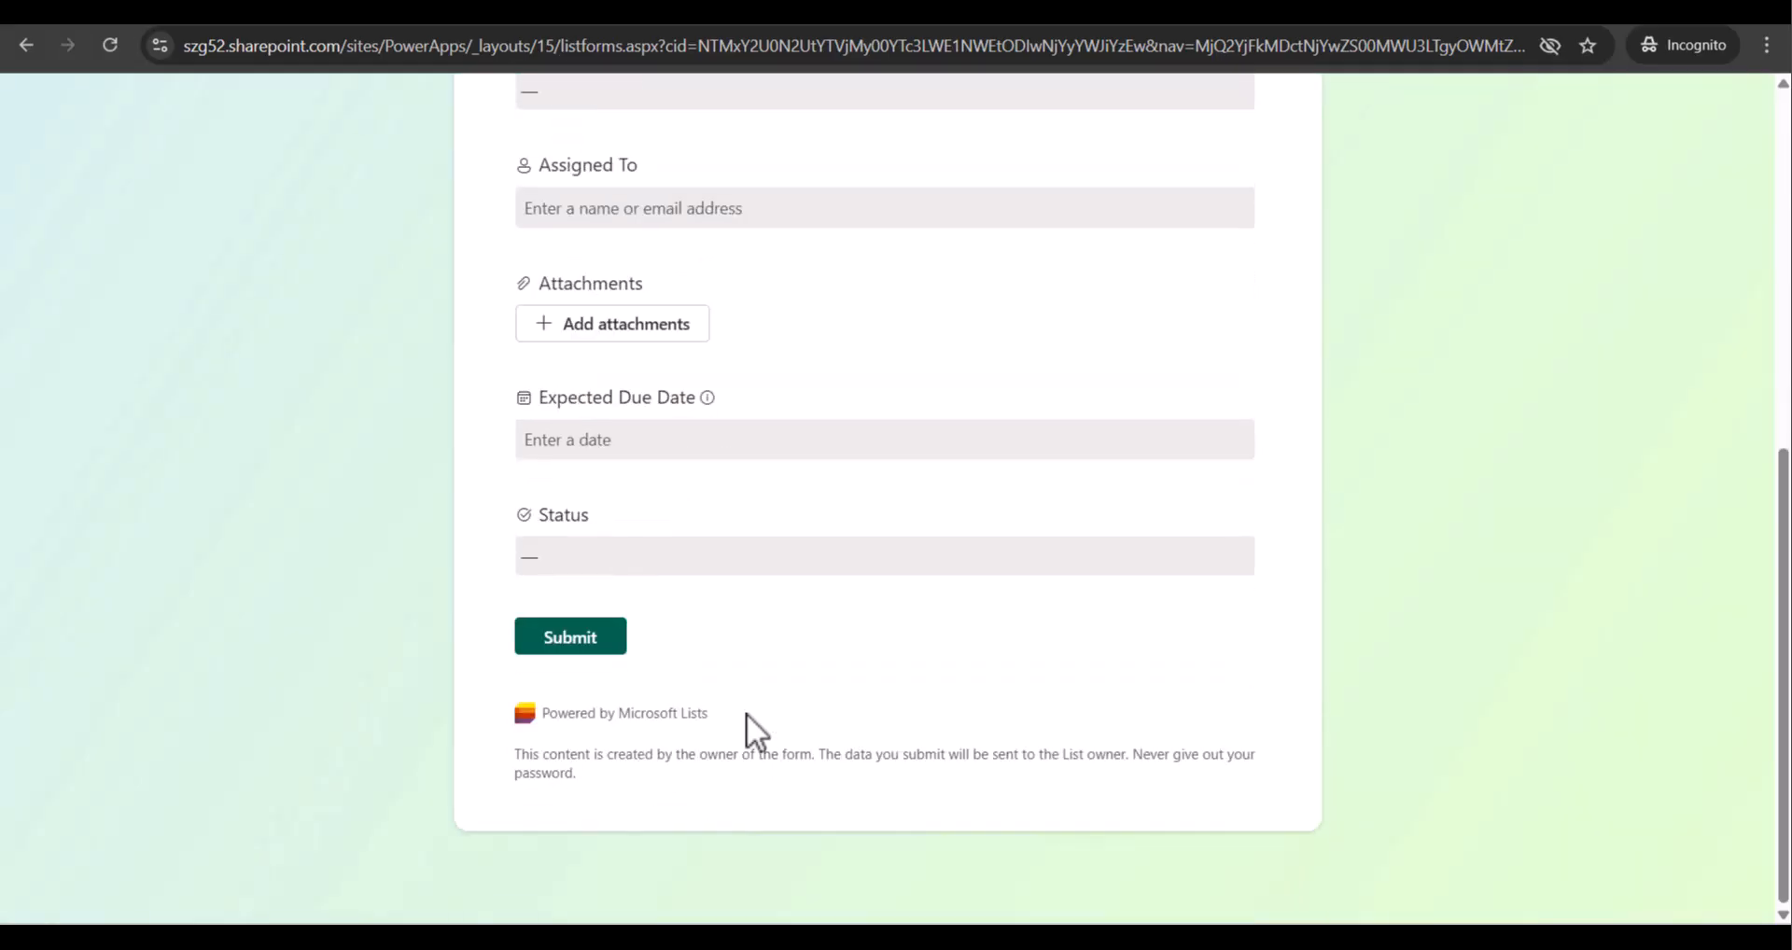
scroll(719, 440, "up", 3)
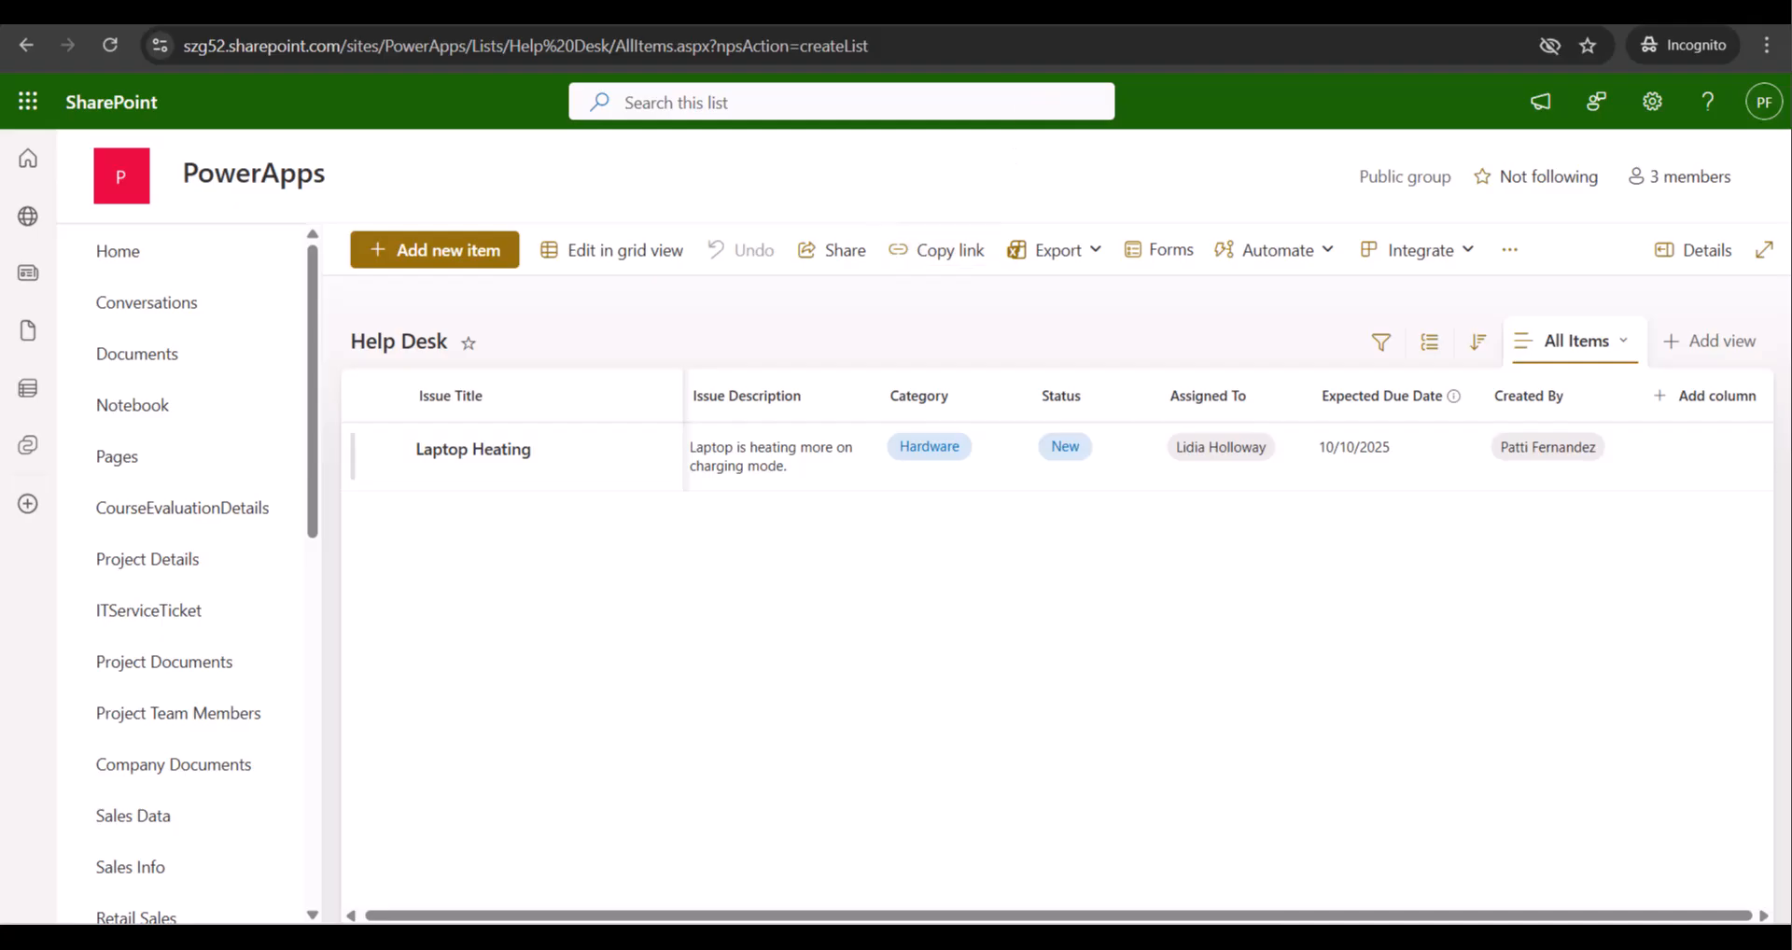
left_click(1184, 13)
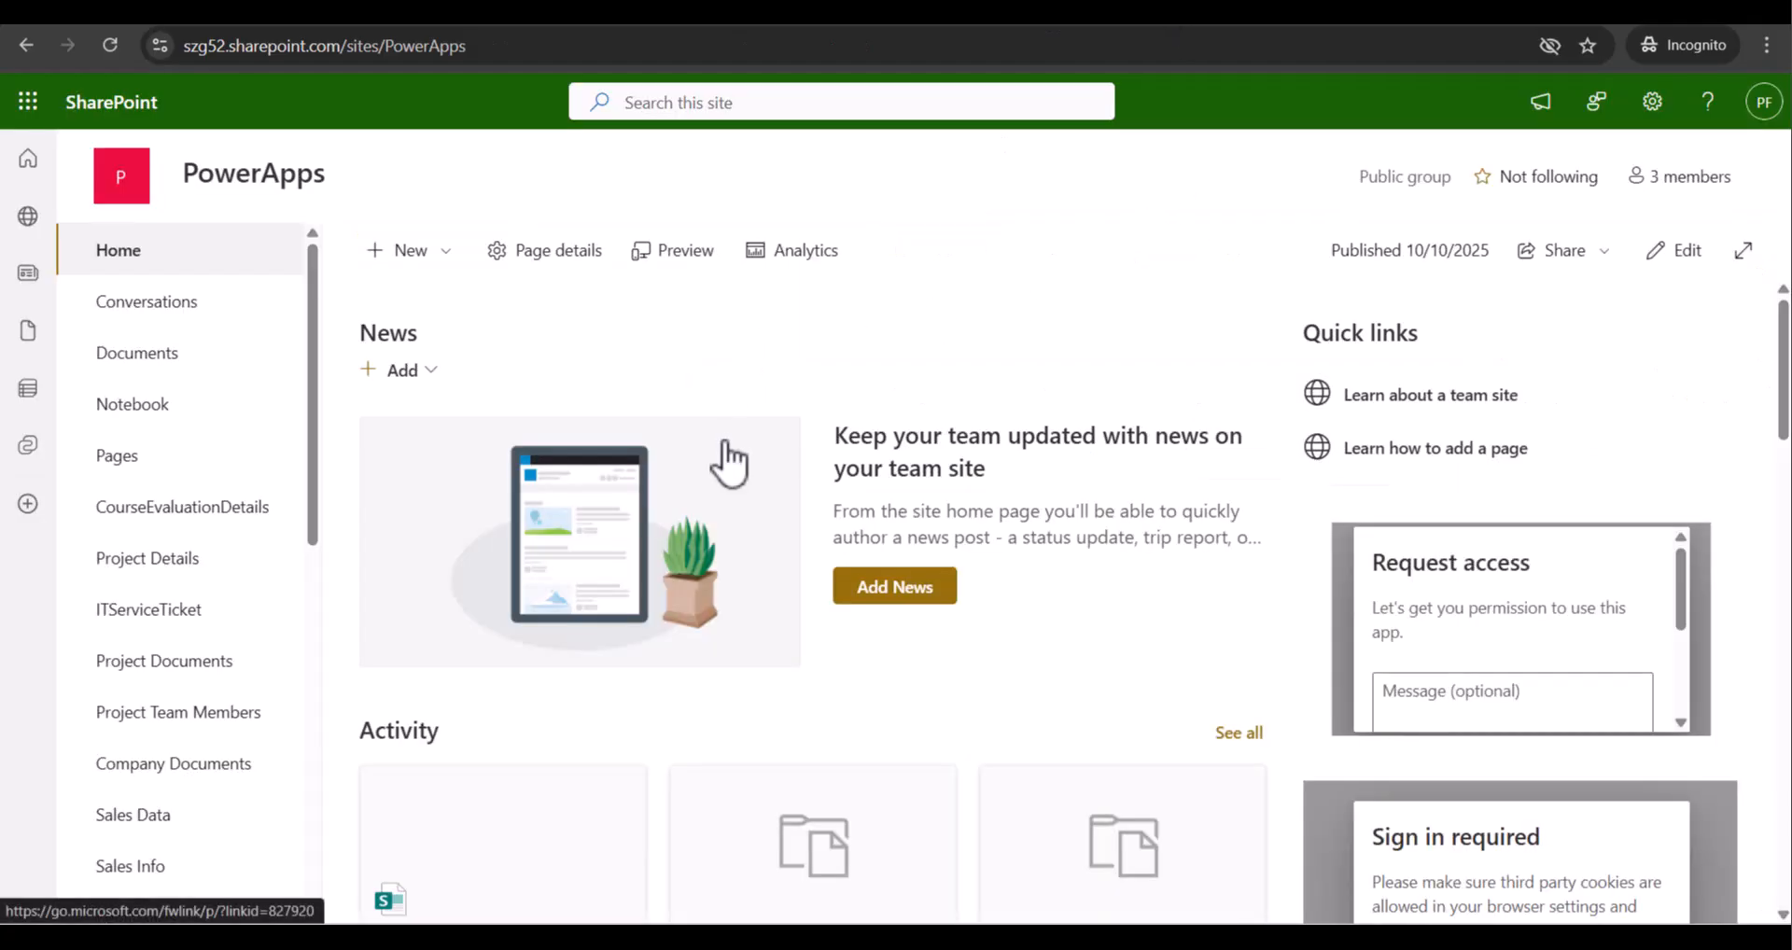
Start a new list from a blank form, cancel it, and reopen the New menu
left_click(444, 263)
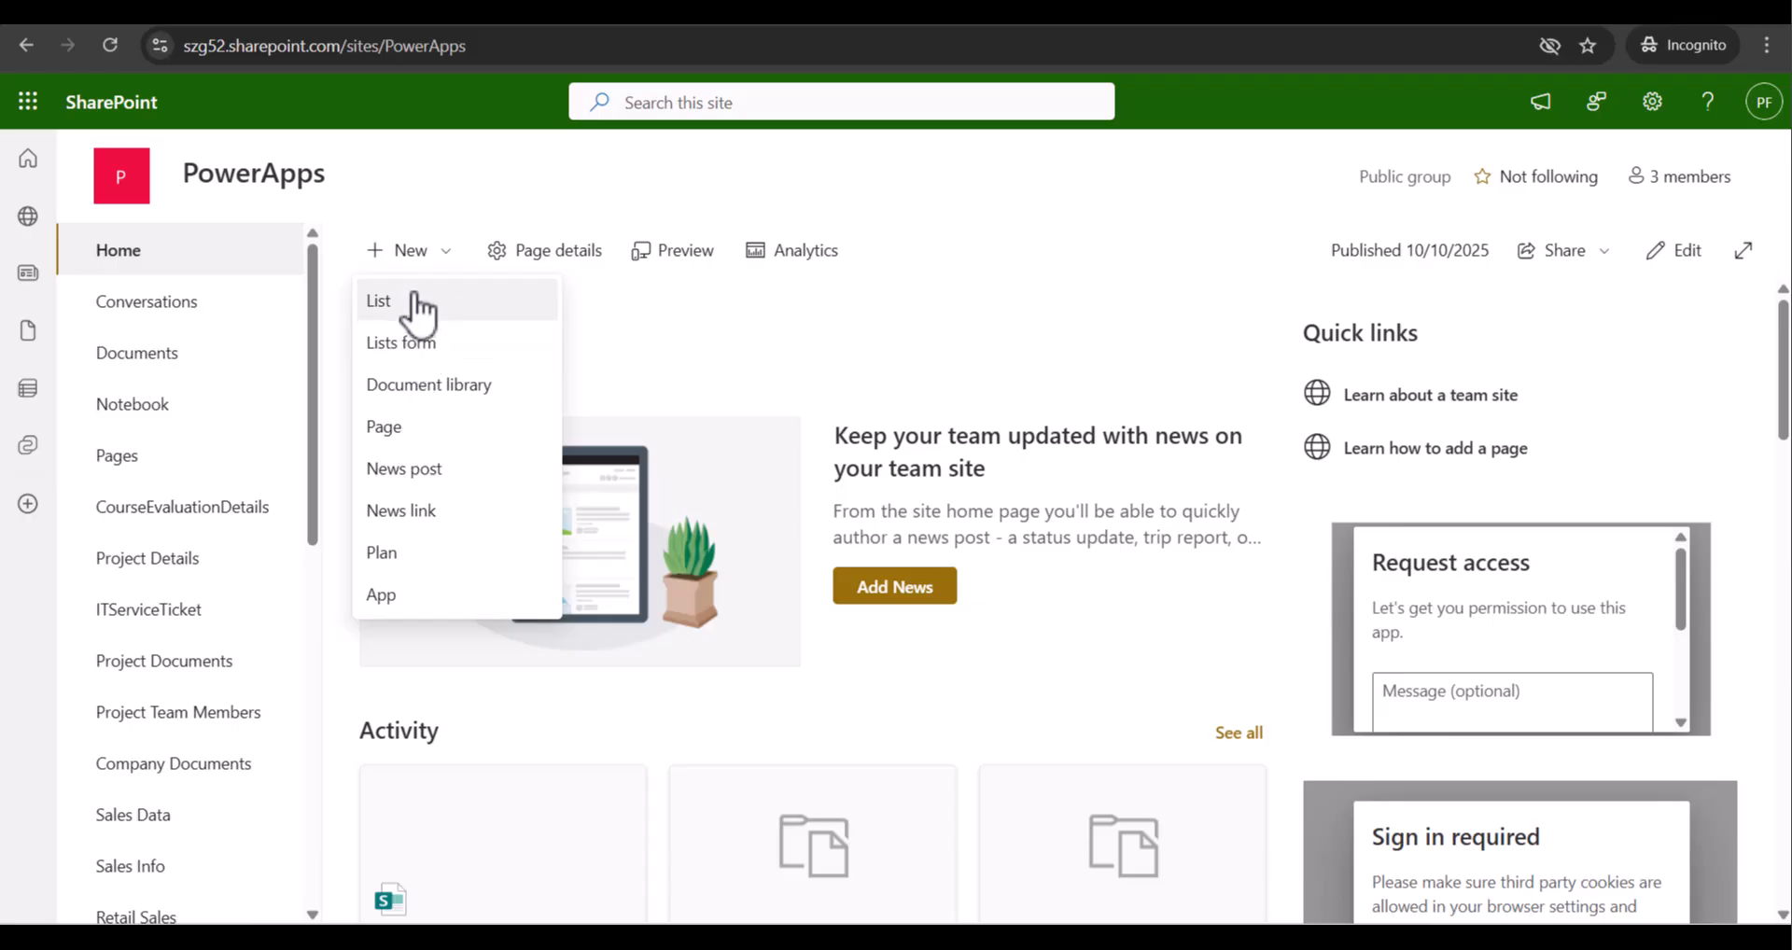
left_click(414, 300)
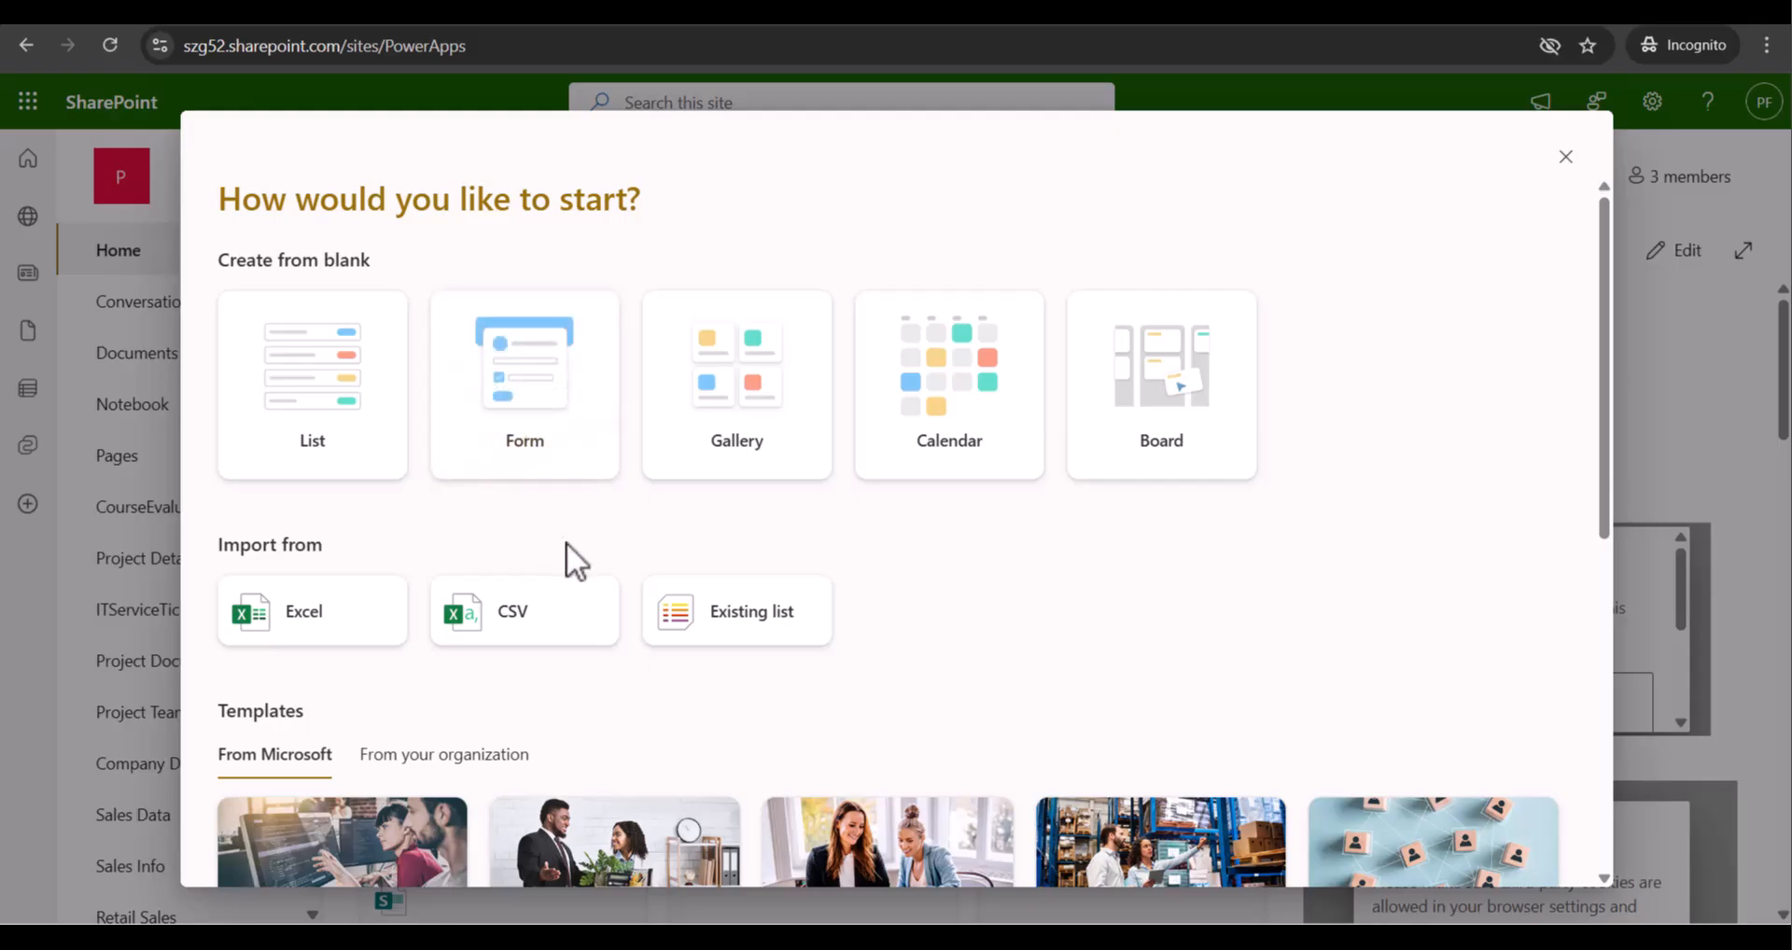
left_click(518, 439)
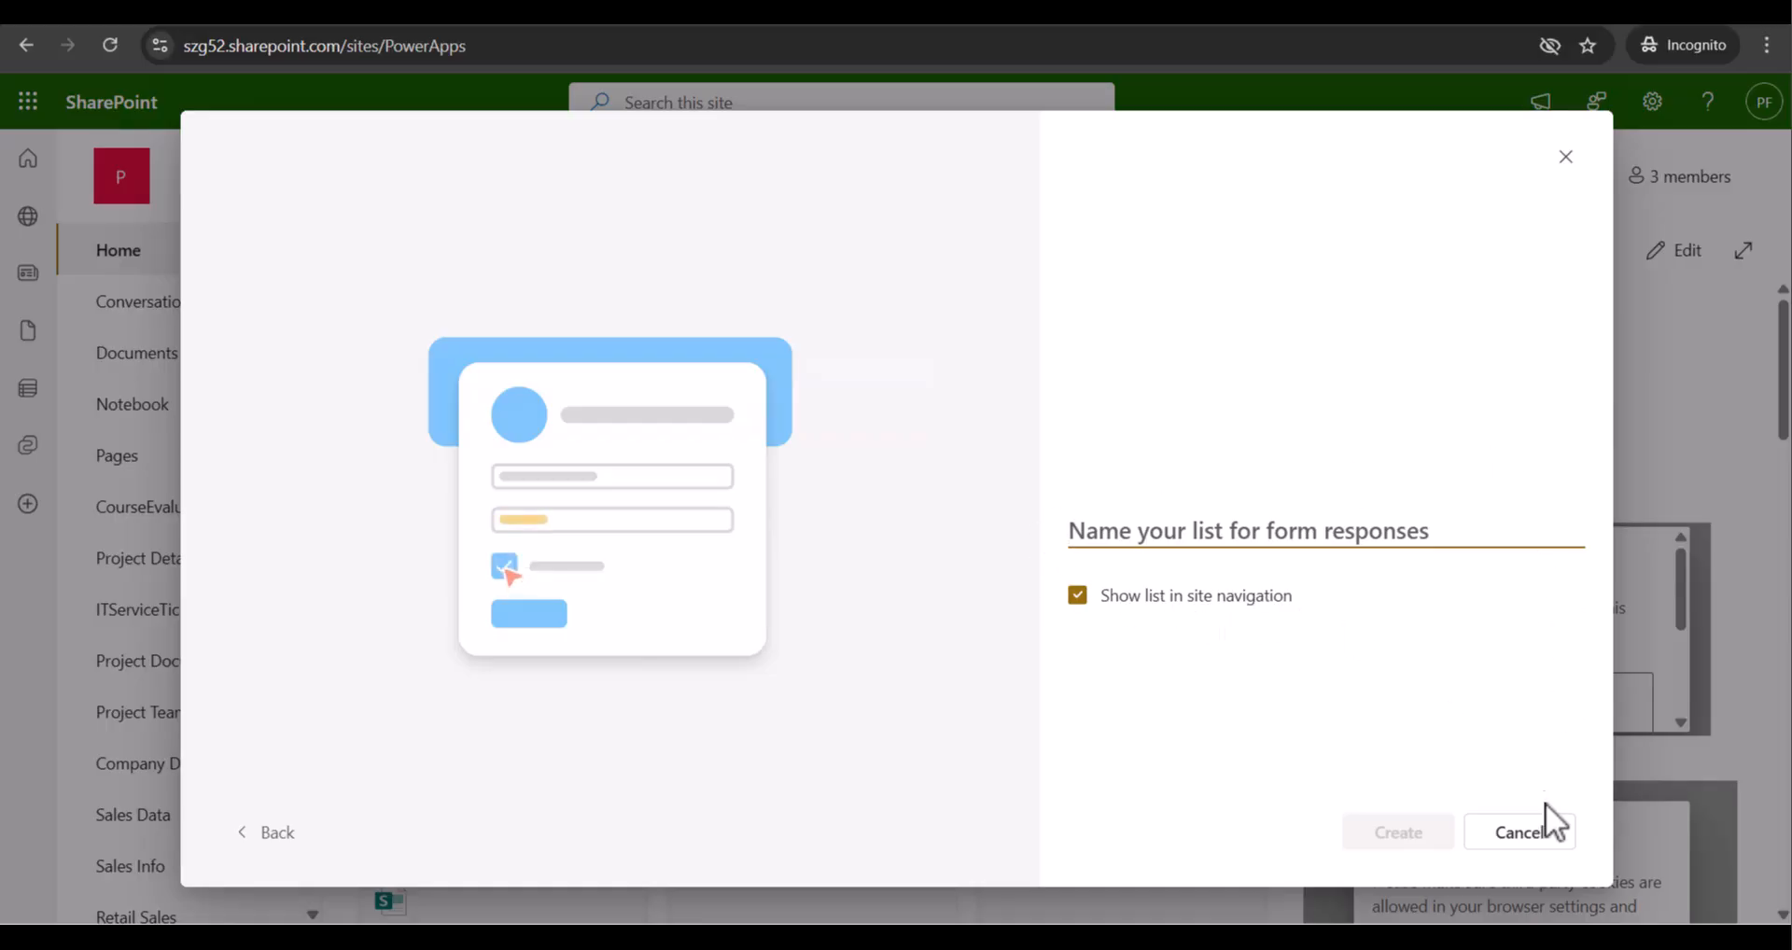
left_click(1504, 845)
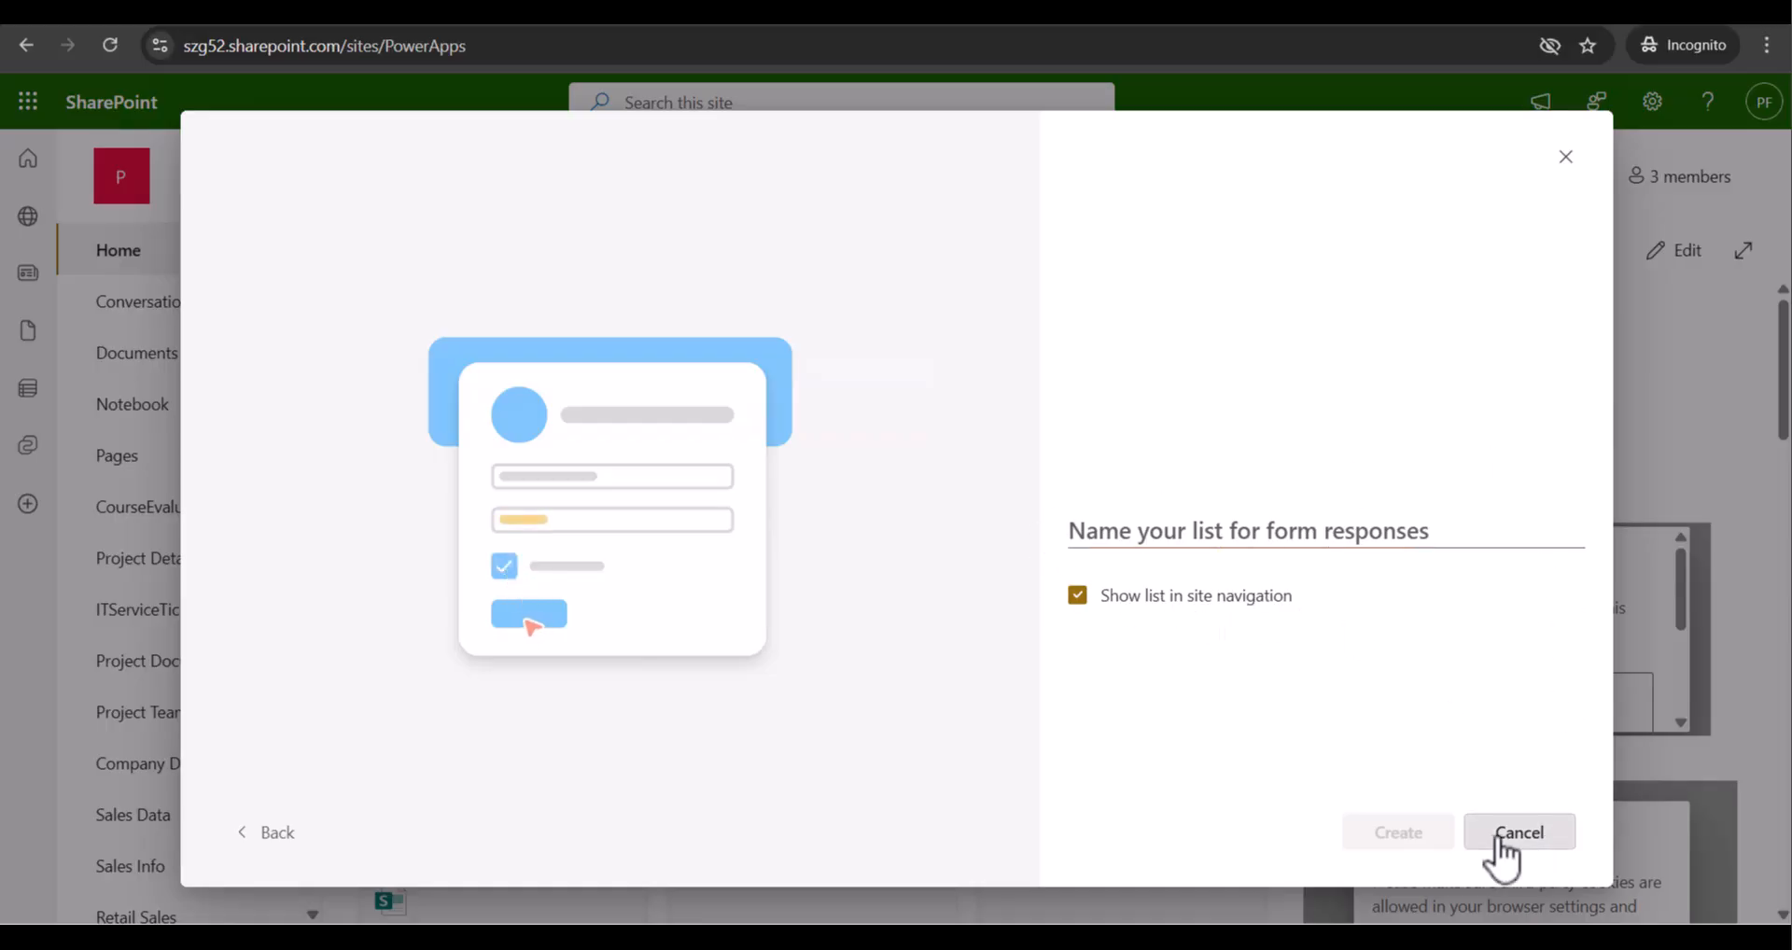
left_click(416, 250)
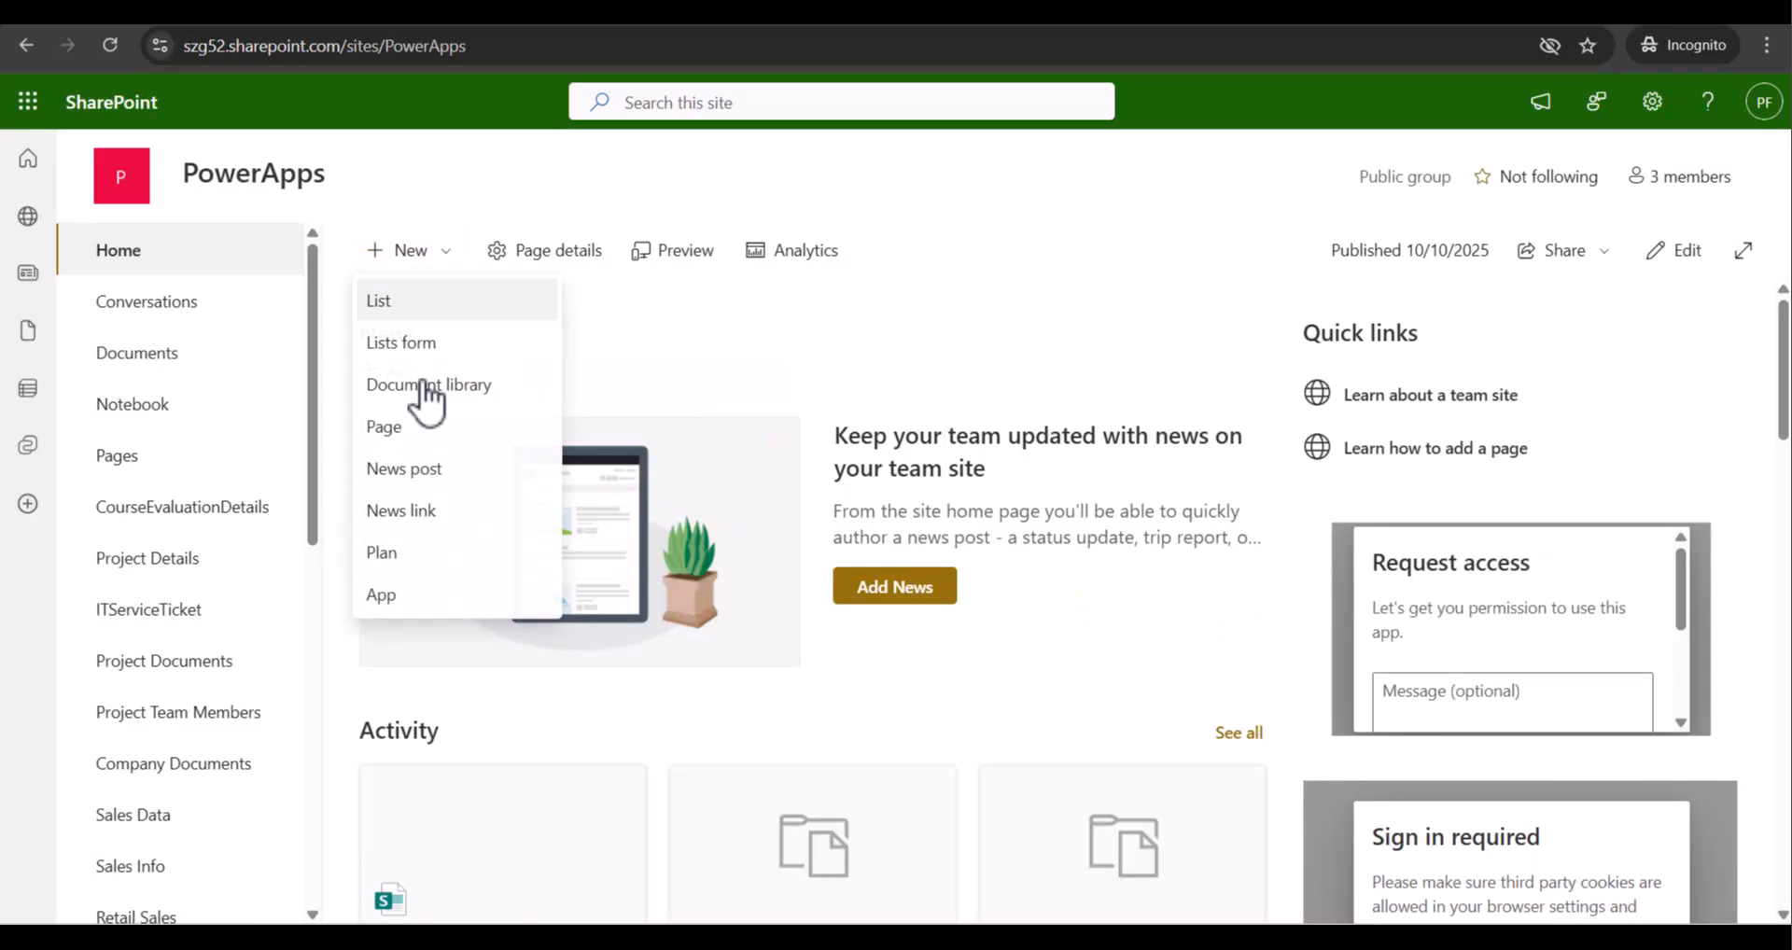
Create the 'Employee Onboarding' list with a response form, shown in site navigation
left_click(392, 358)
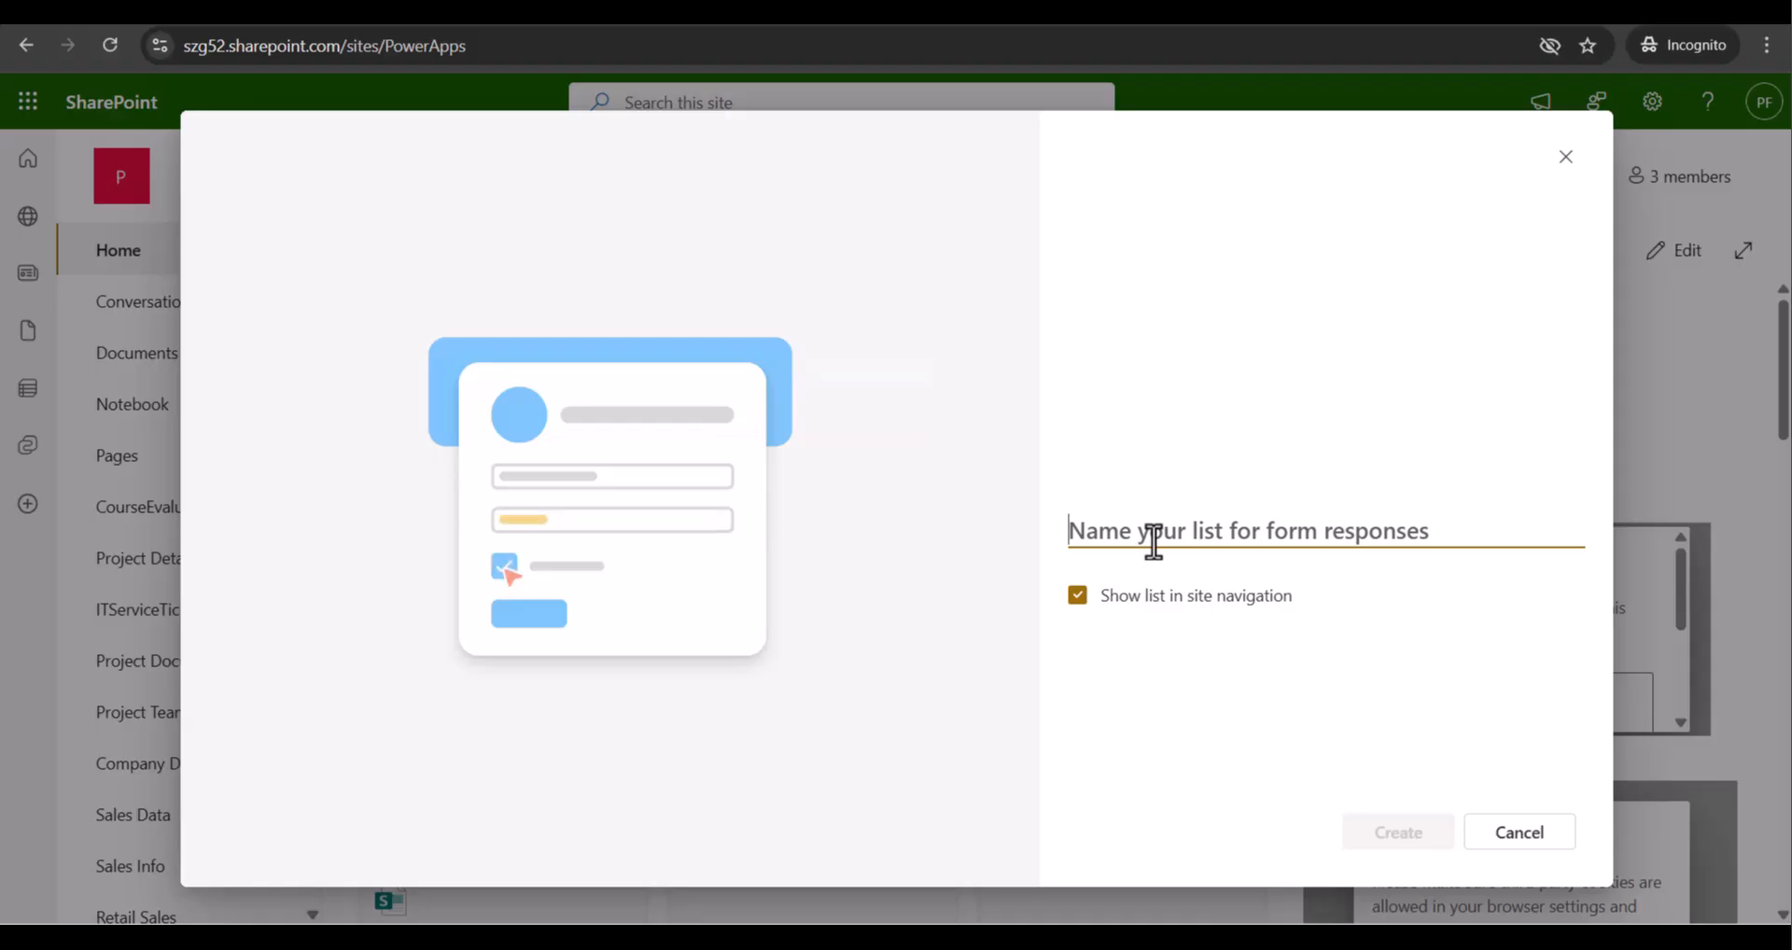
type("Employee")
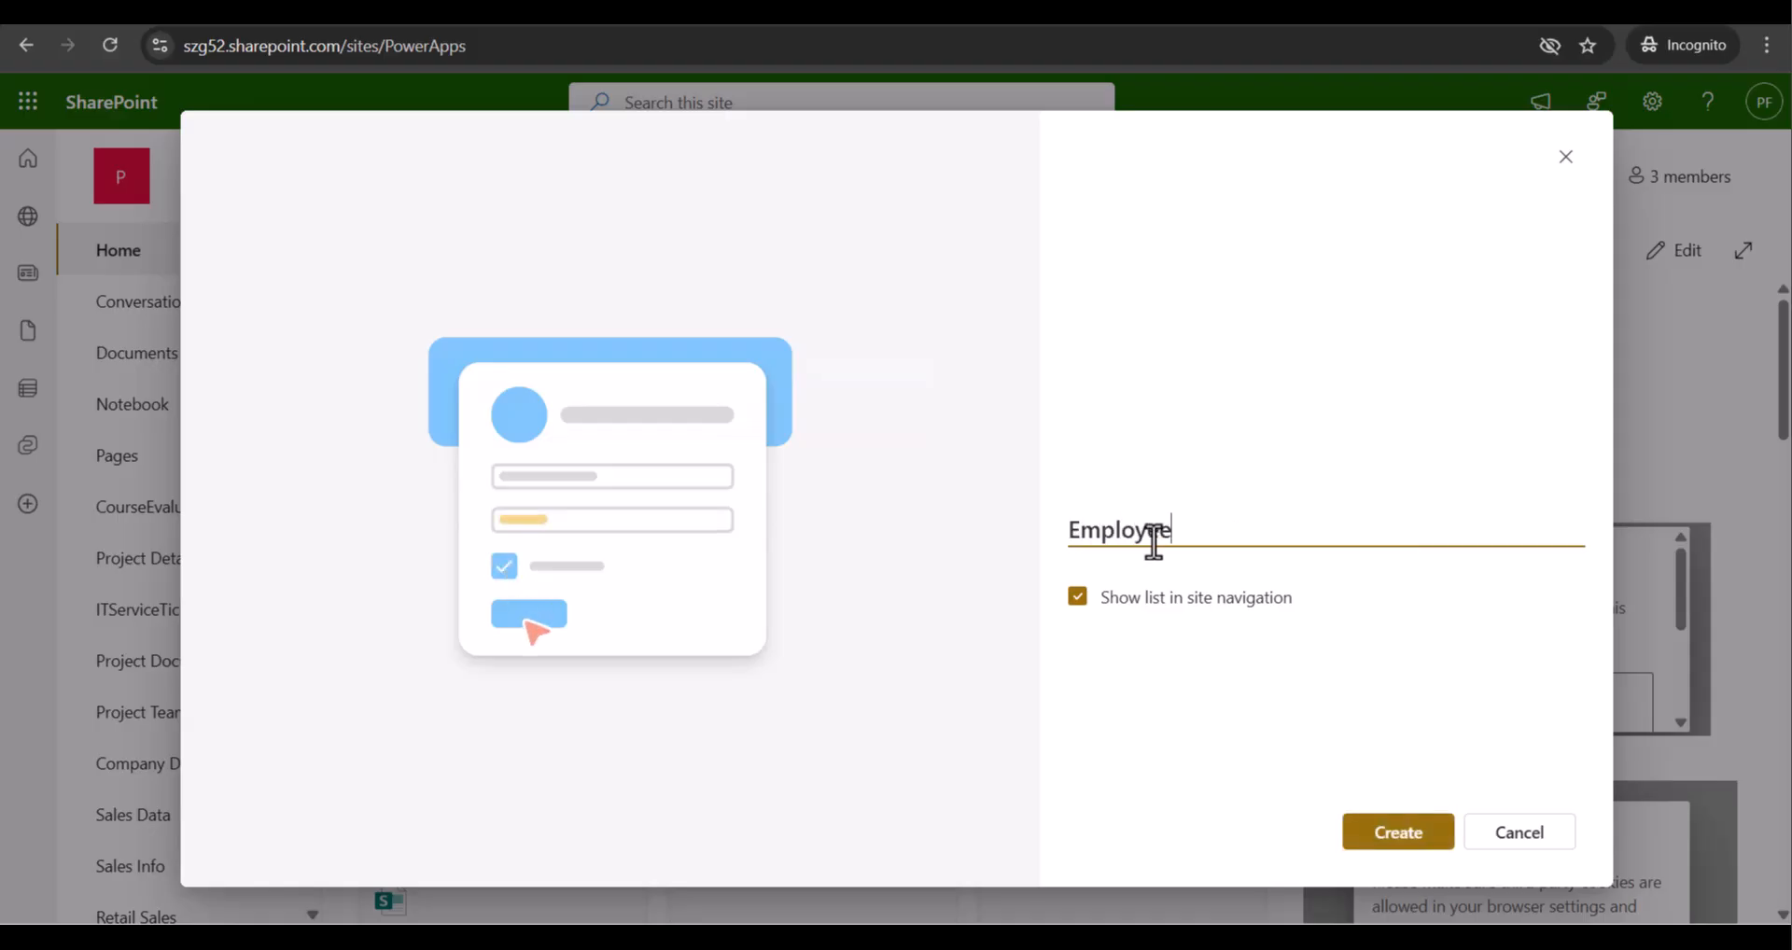
type(" Onb")
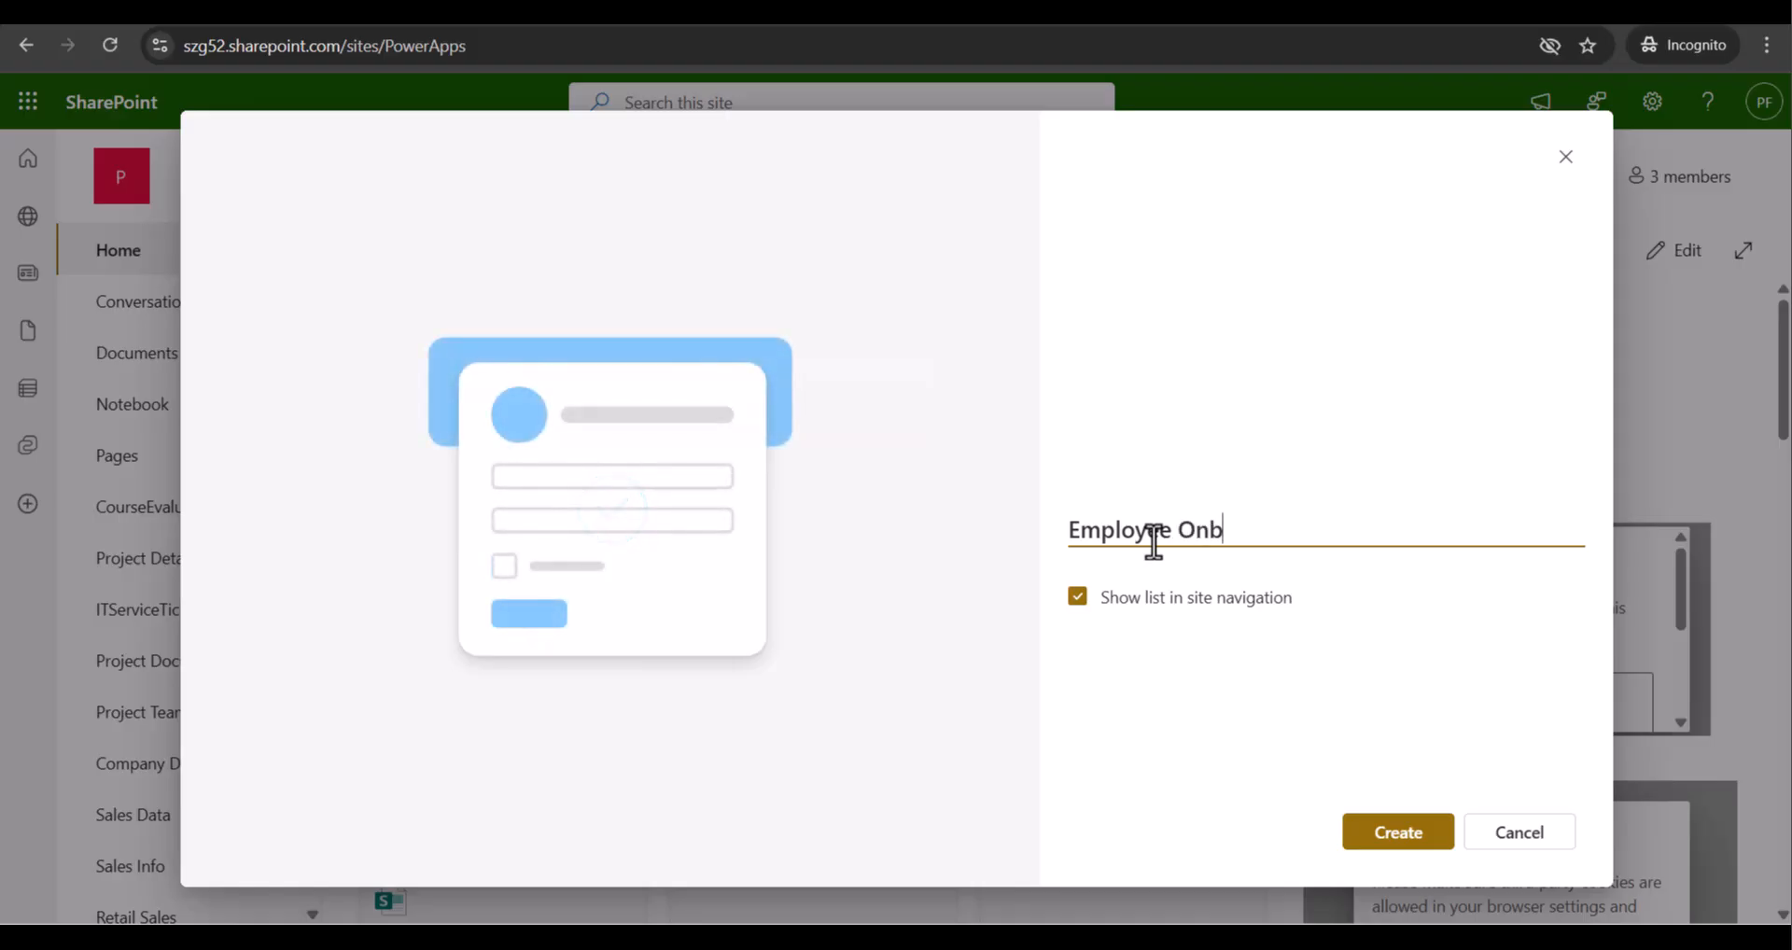
type("oarding Form")
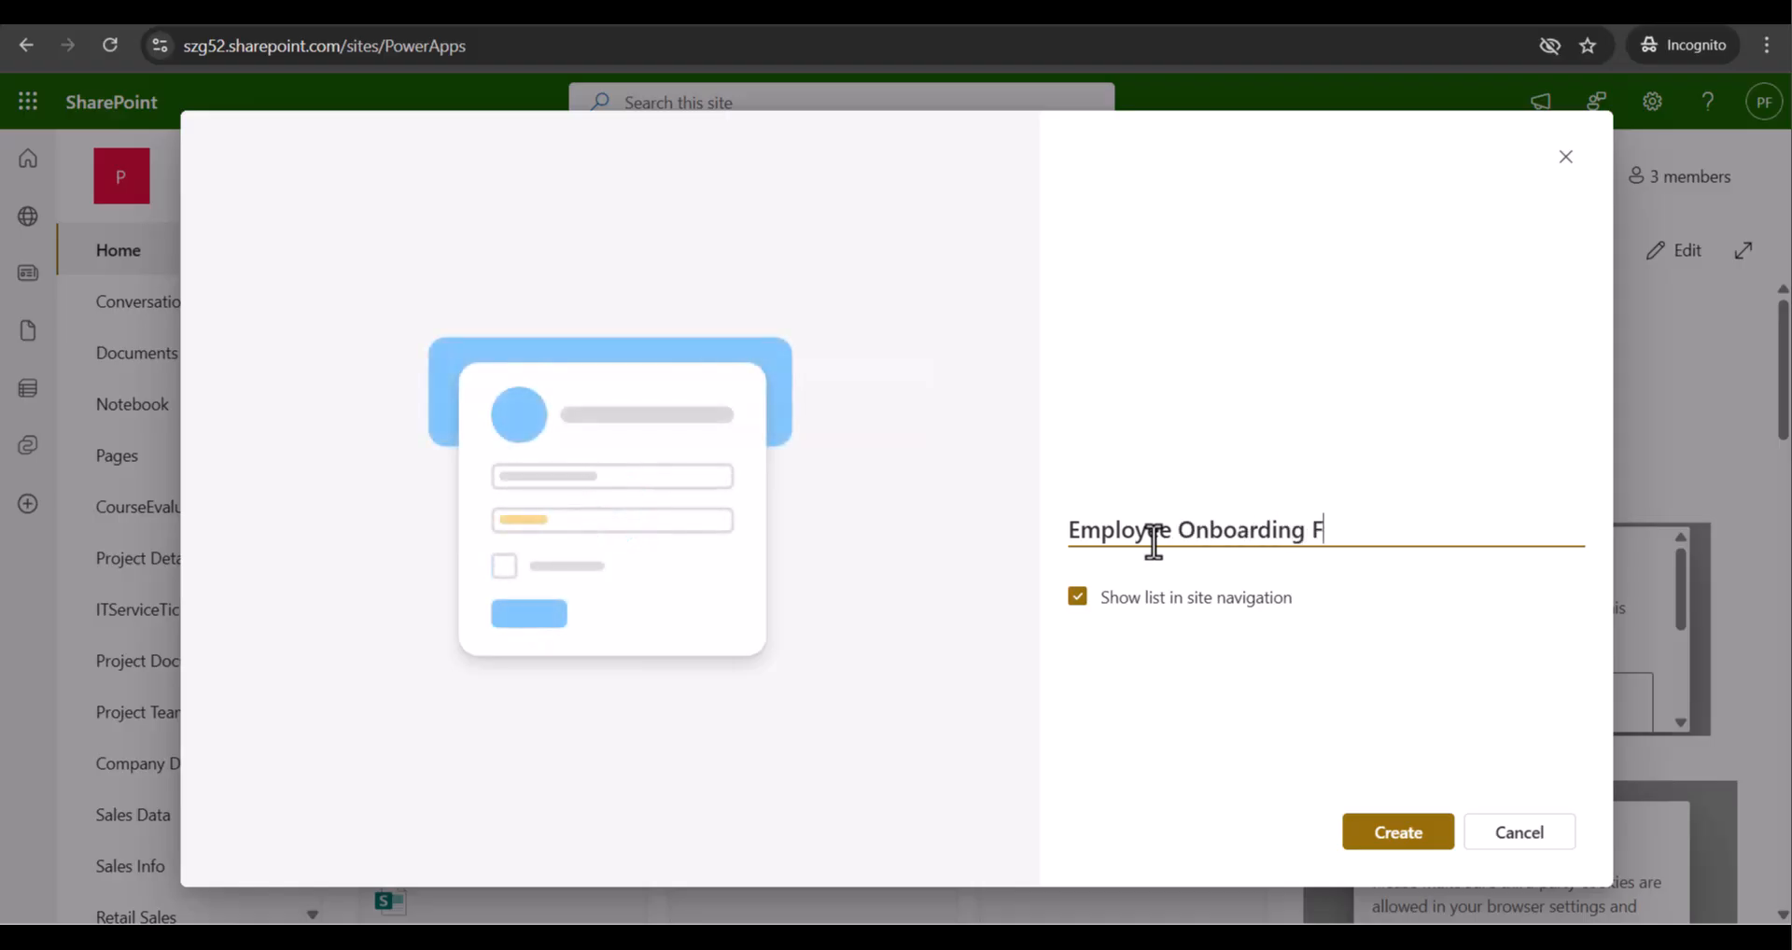
key("BackSpace")
key("BackSpace")
key("BackSpace")
key("BackSpace")
key("BackSpace")
type("Details")
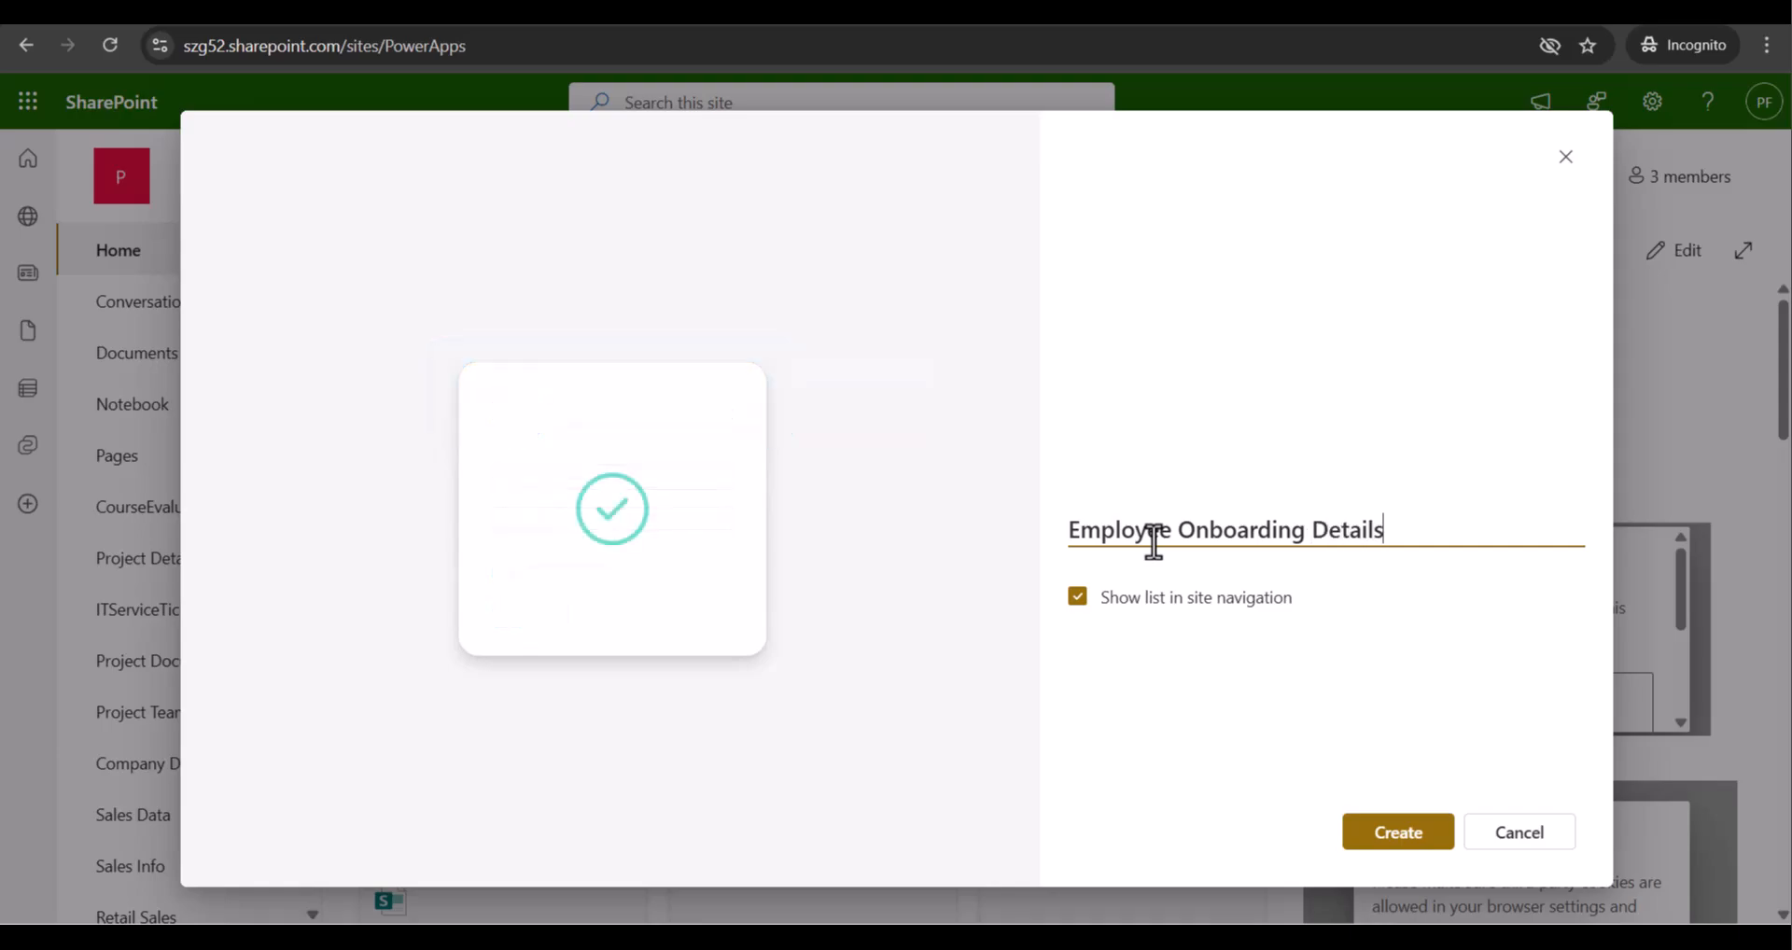
key("BackSpace")
key("BackSpace")
key("BackSpace")
key("BackSpace")
key("BackSpace")
key("BackSpace")
key("BackSpace")
key("BackSpace")
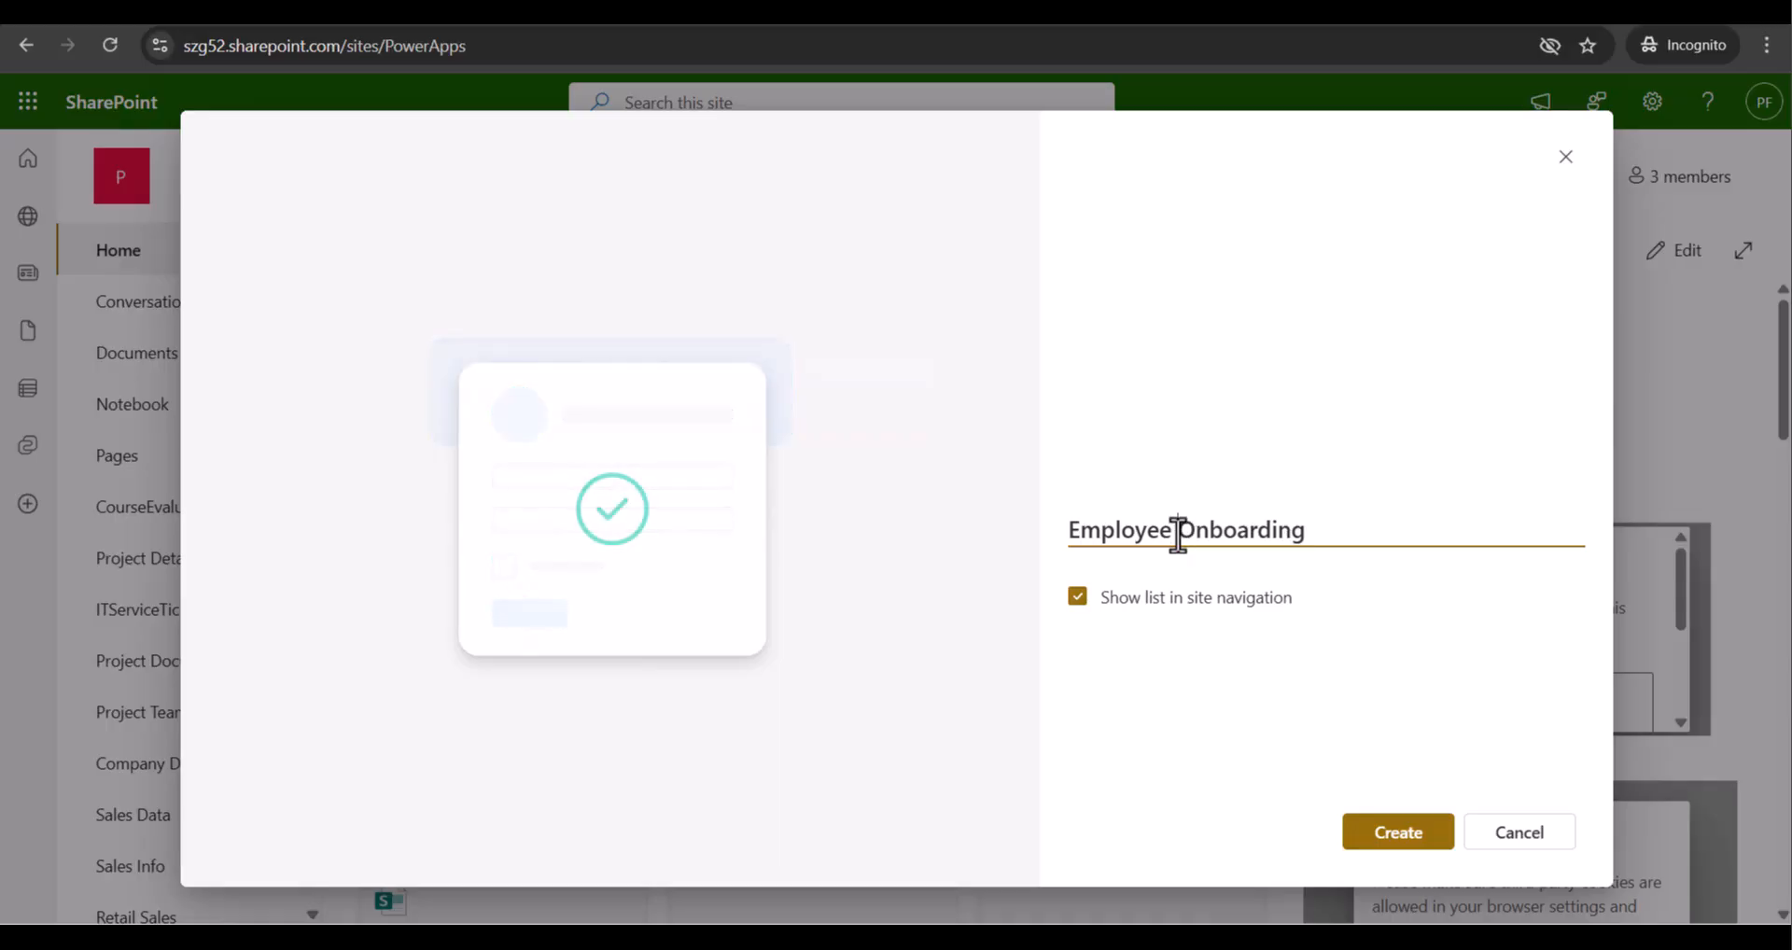
left_click(1118, 648)
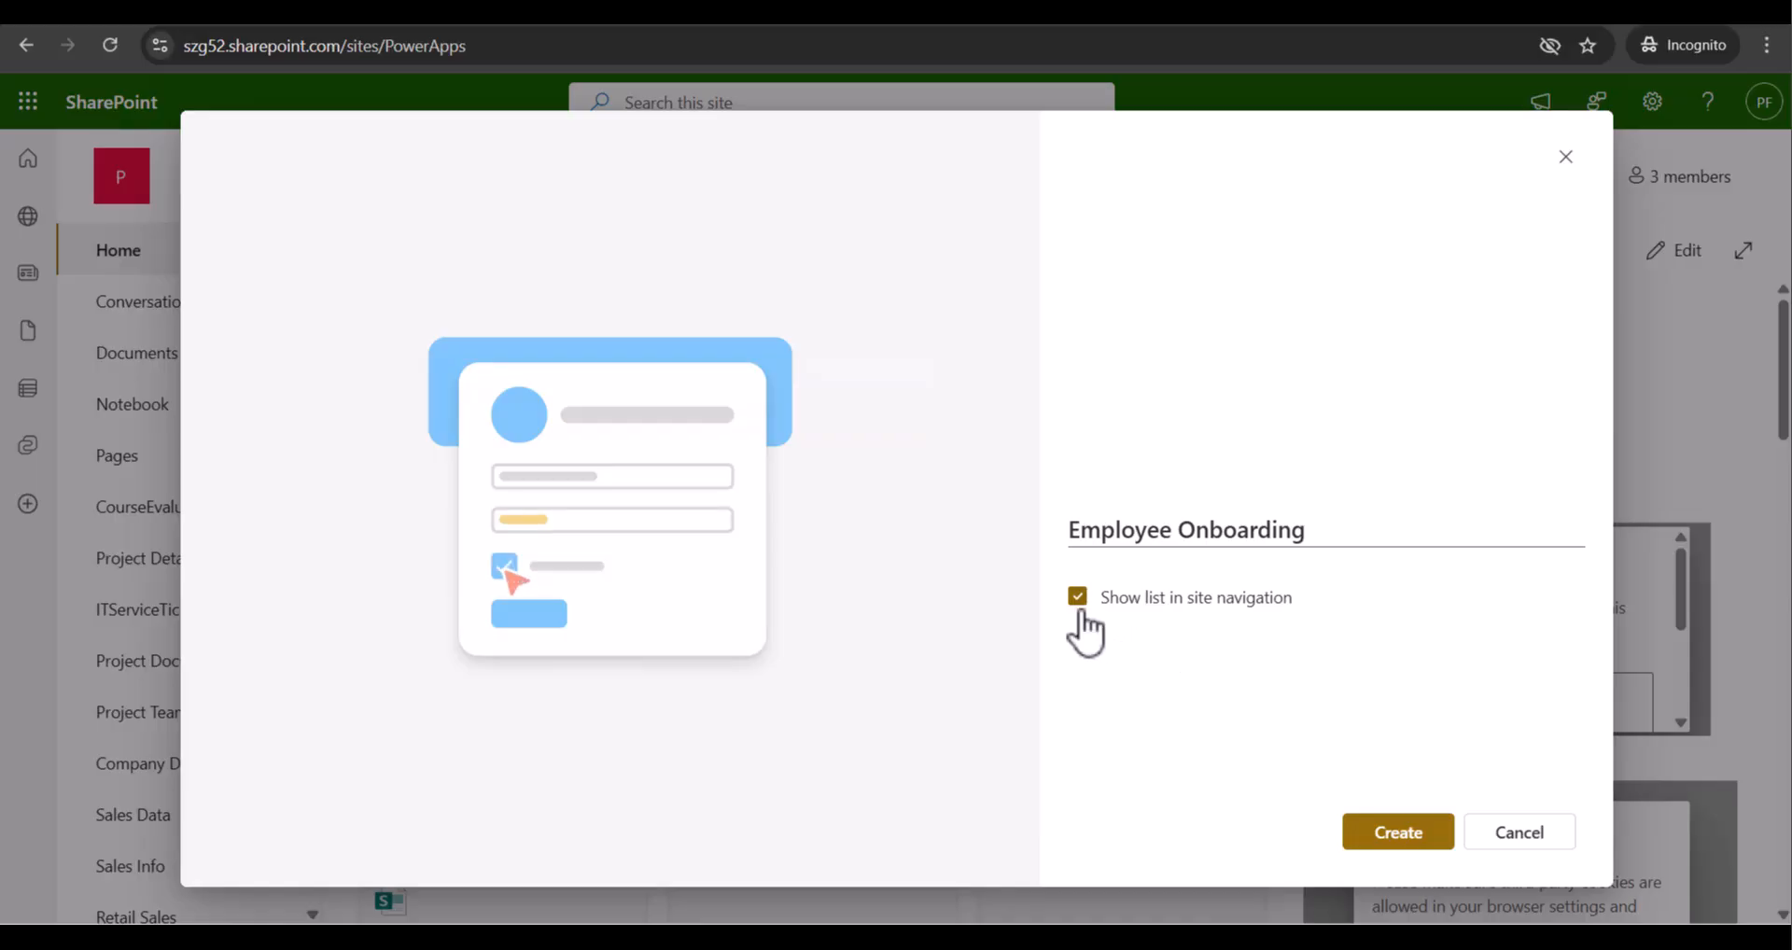
left_click(1394, 840)
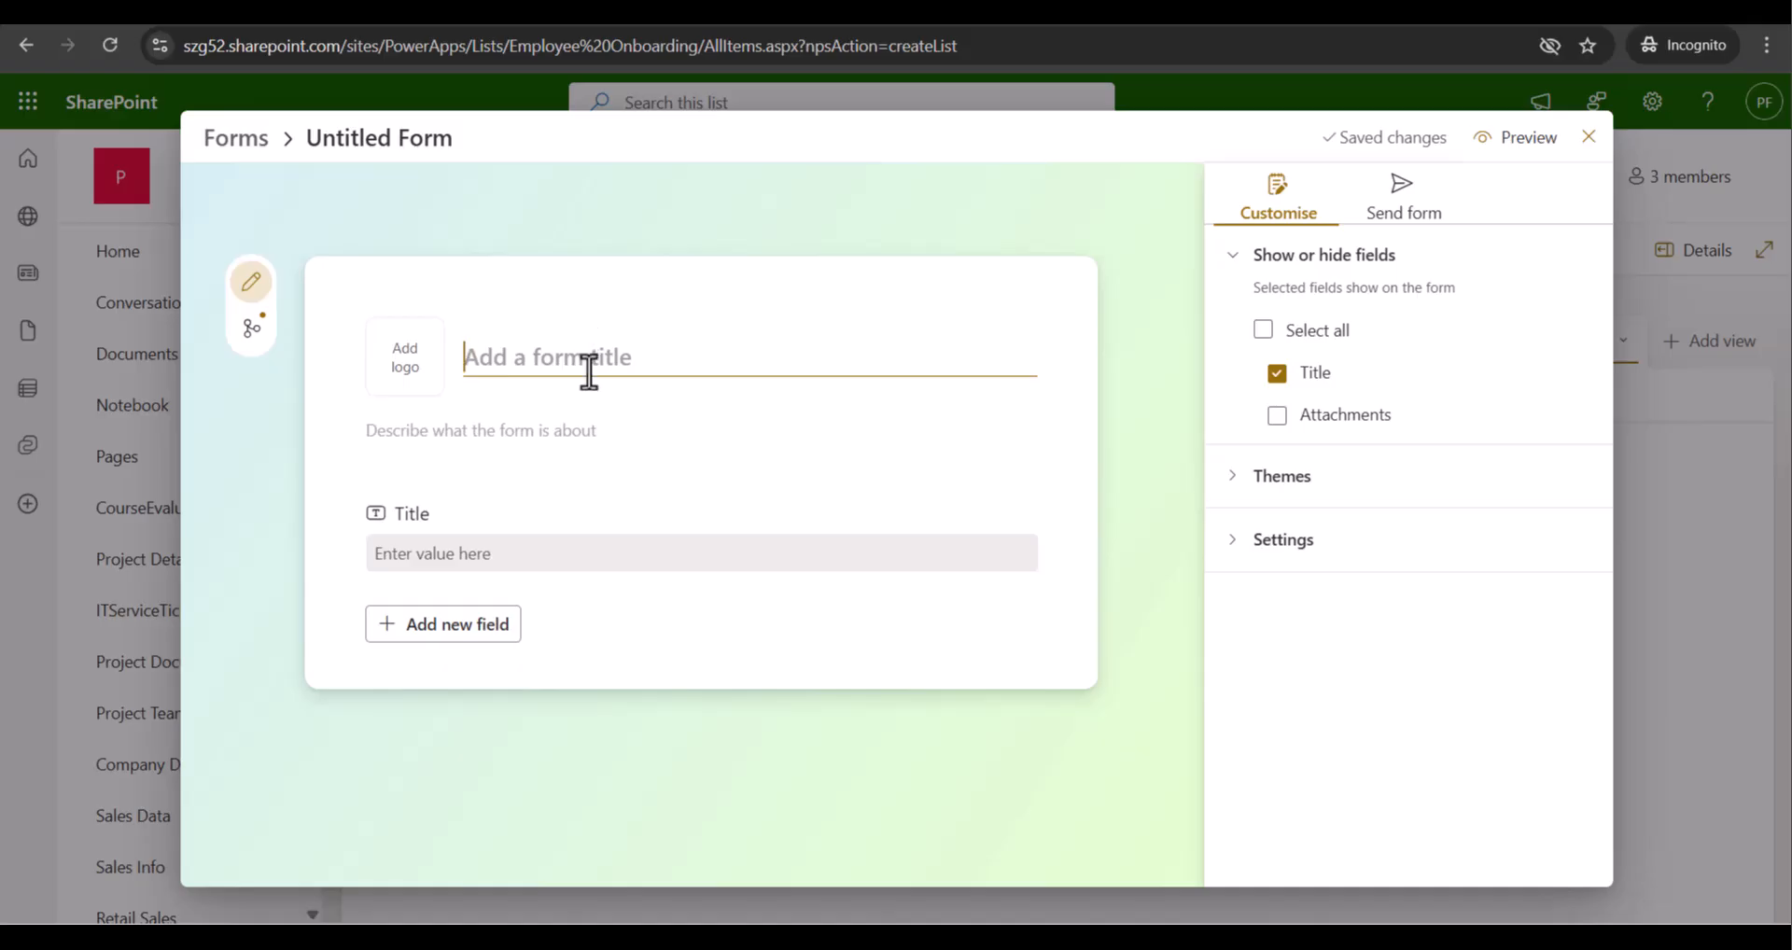
Enter 'Employee Onboarding Form' as the form title
type("Employee On")
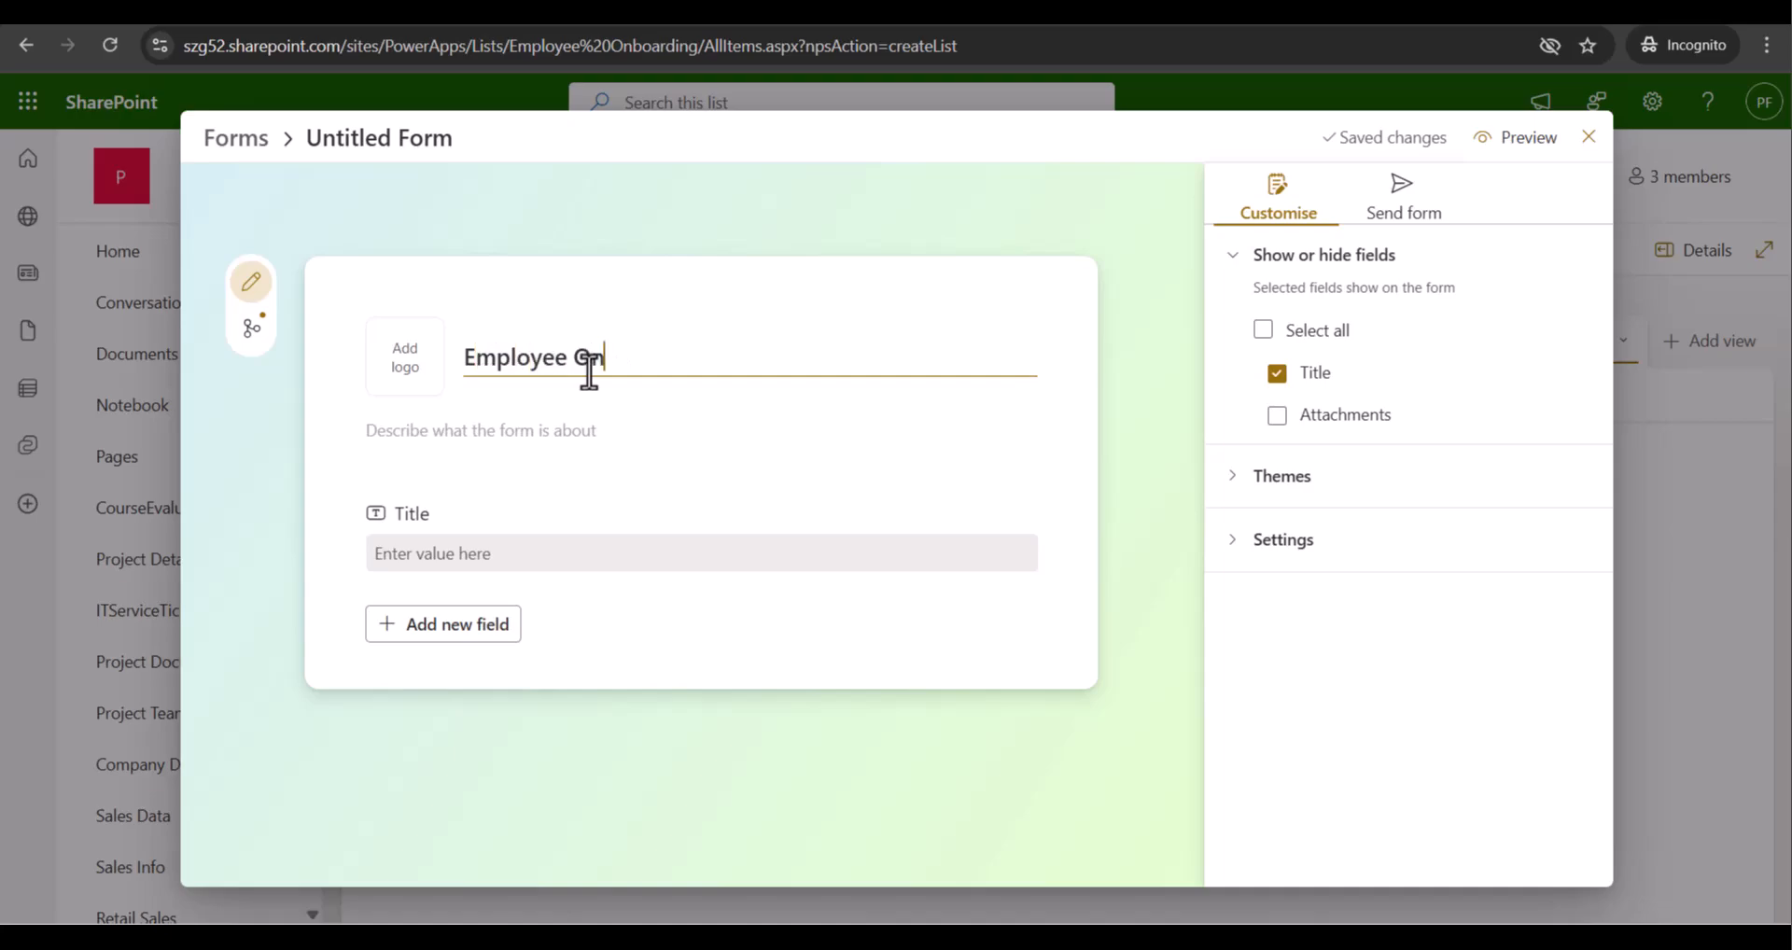
type("boarding For,")
key("BackSpace")
type("m")
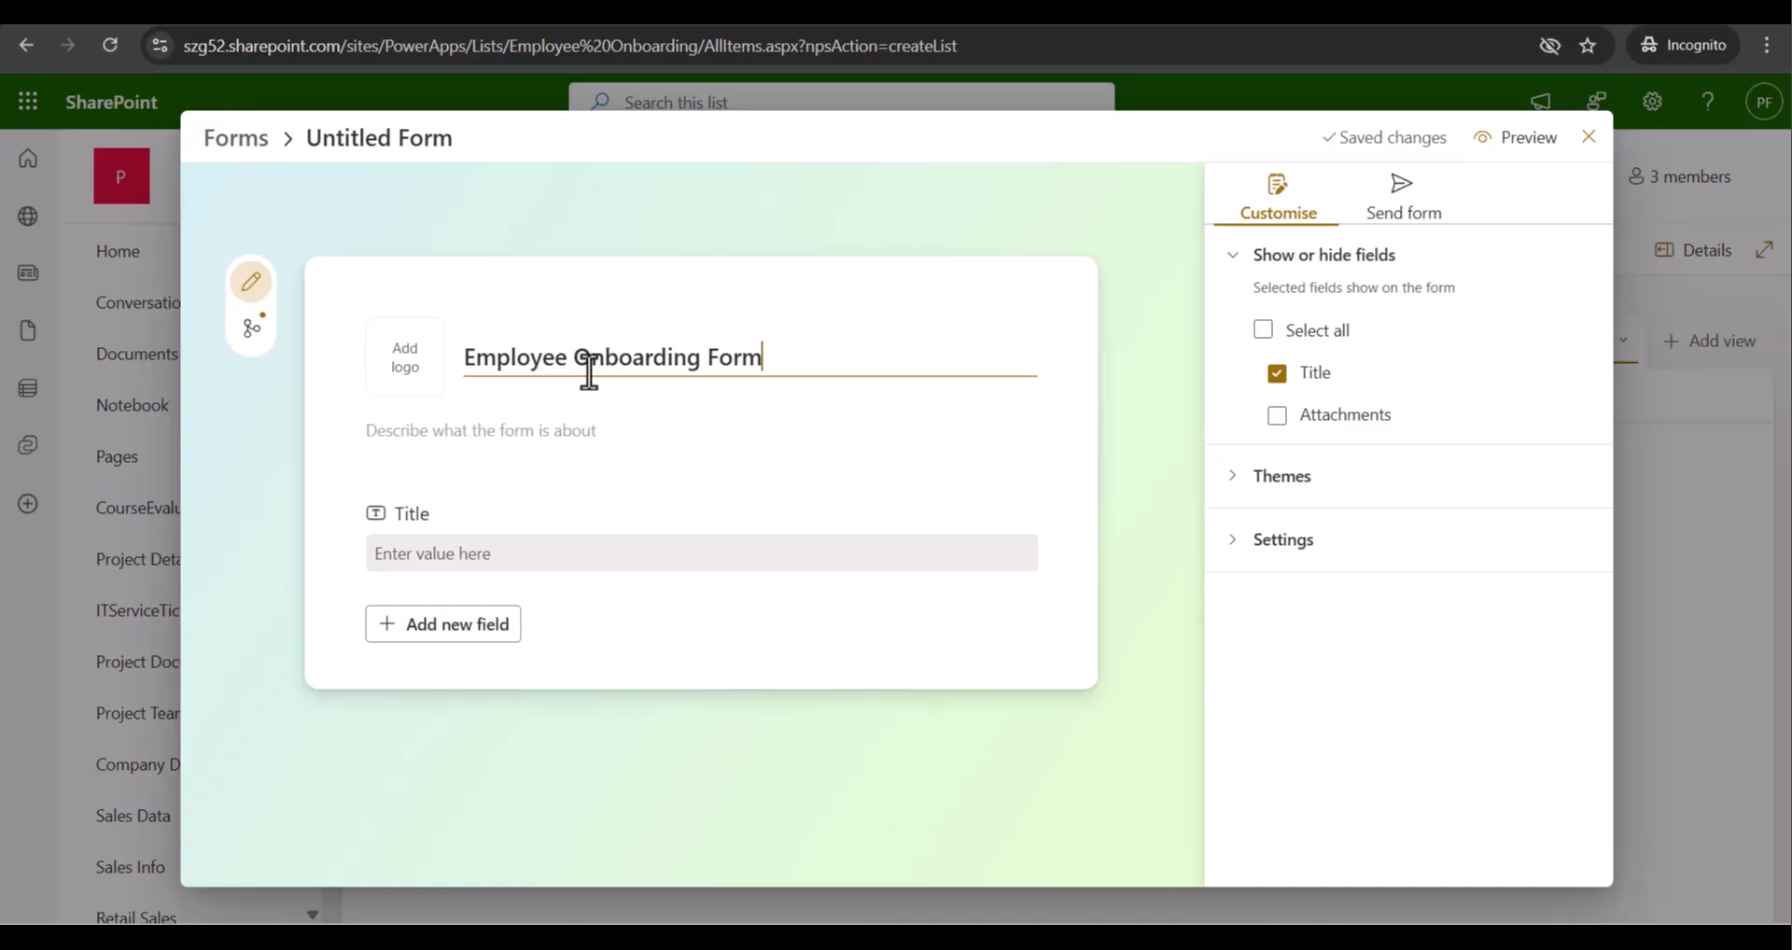
left_click(640, 435)
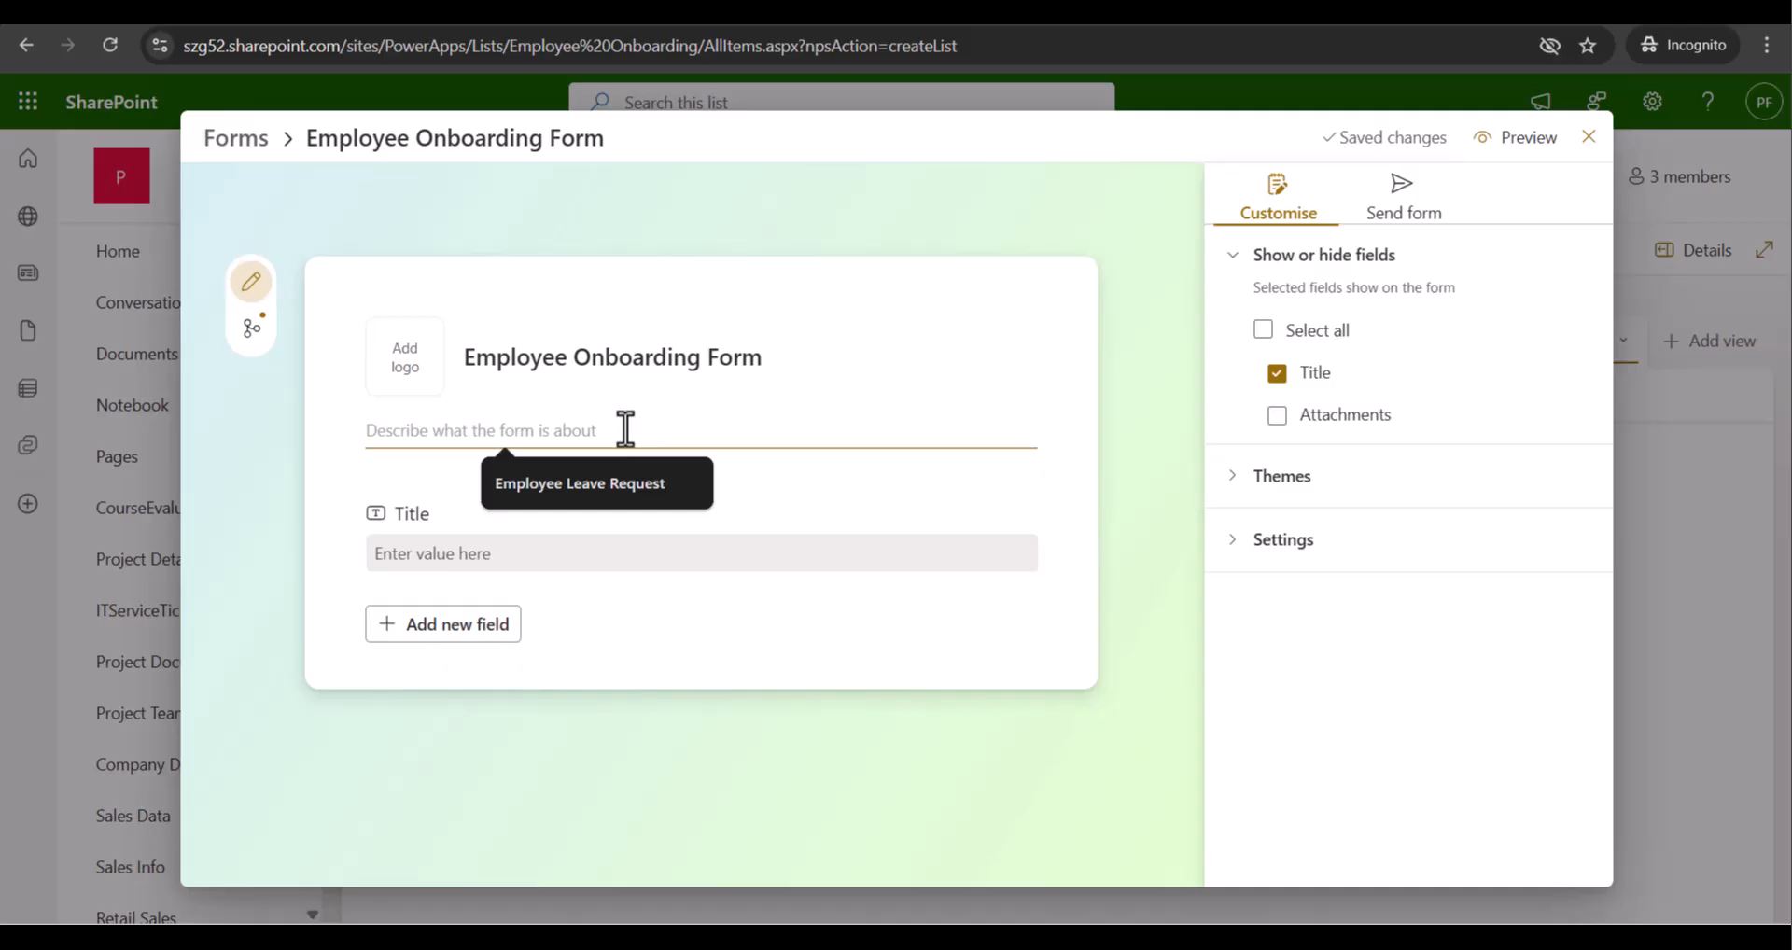
Write the description 'This list is used for employee onboarding.', correcting the 'usded' typo
type("This ")
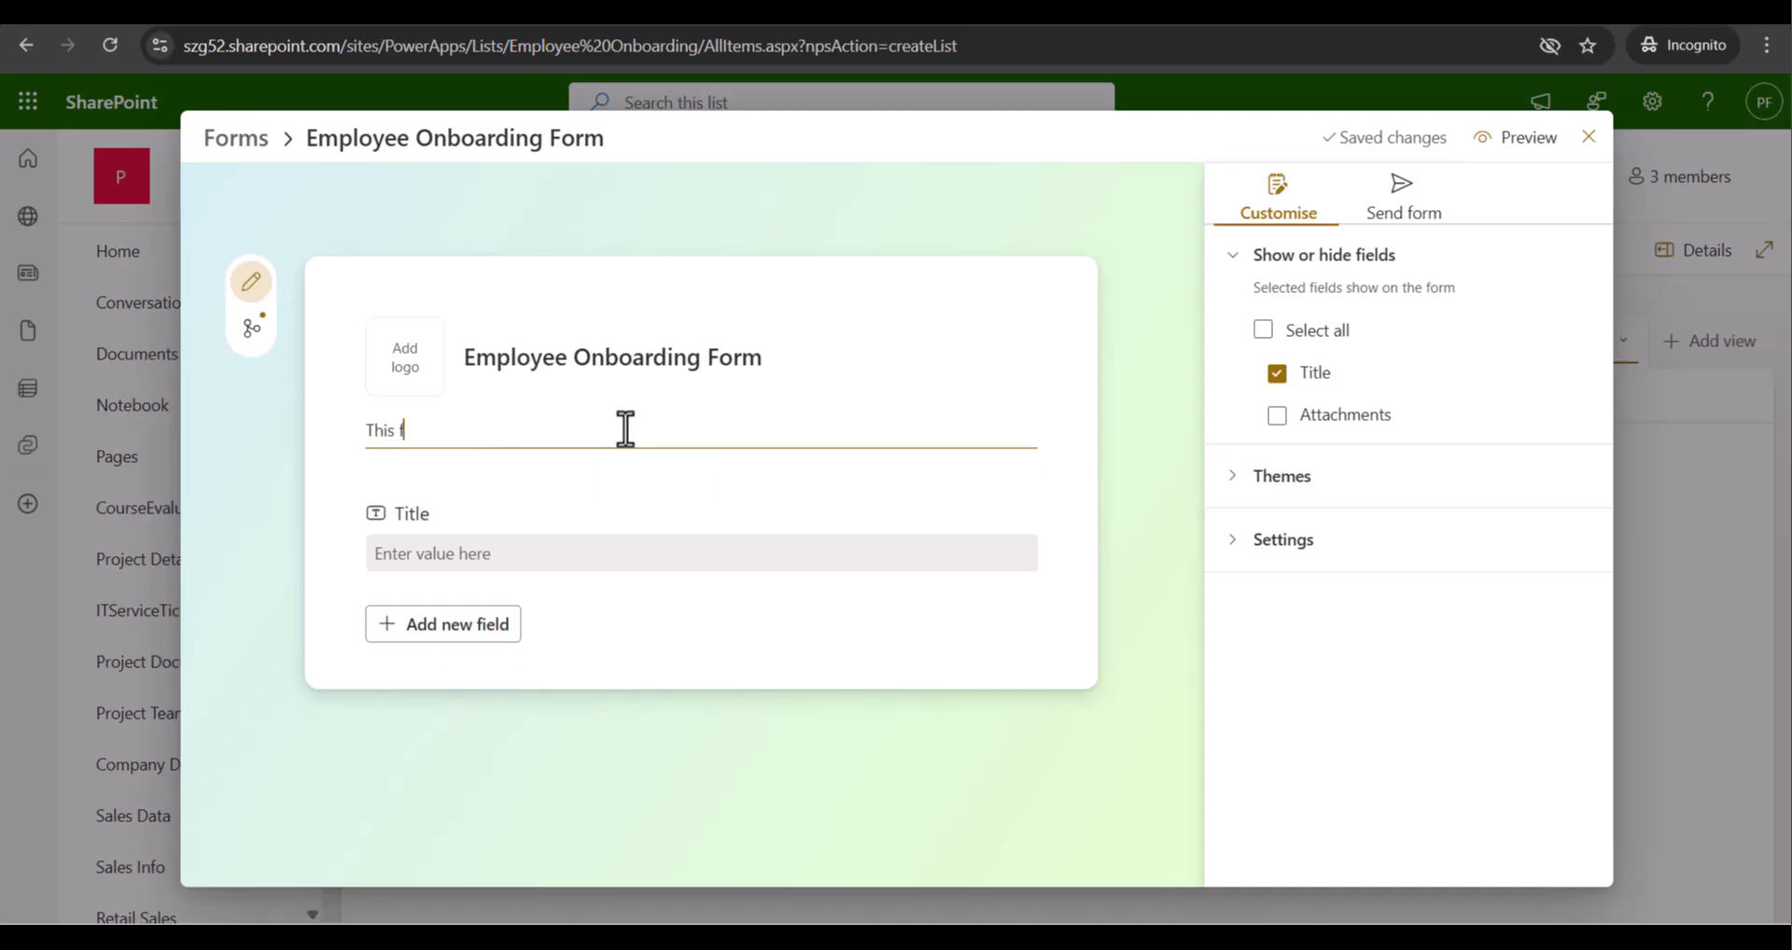
type("list is usded for")
key("BackSpace")
key("Right")
type("employee onboarding.")
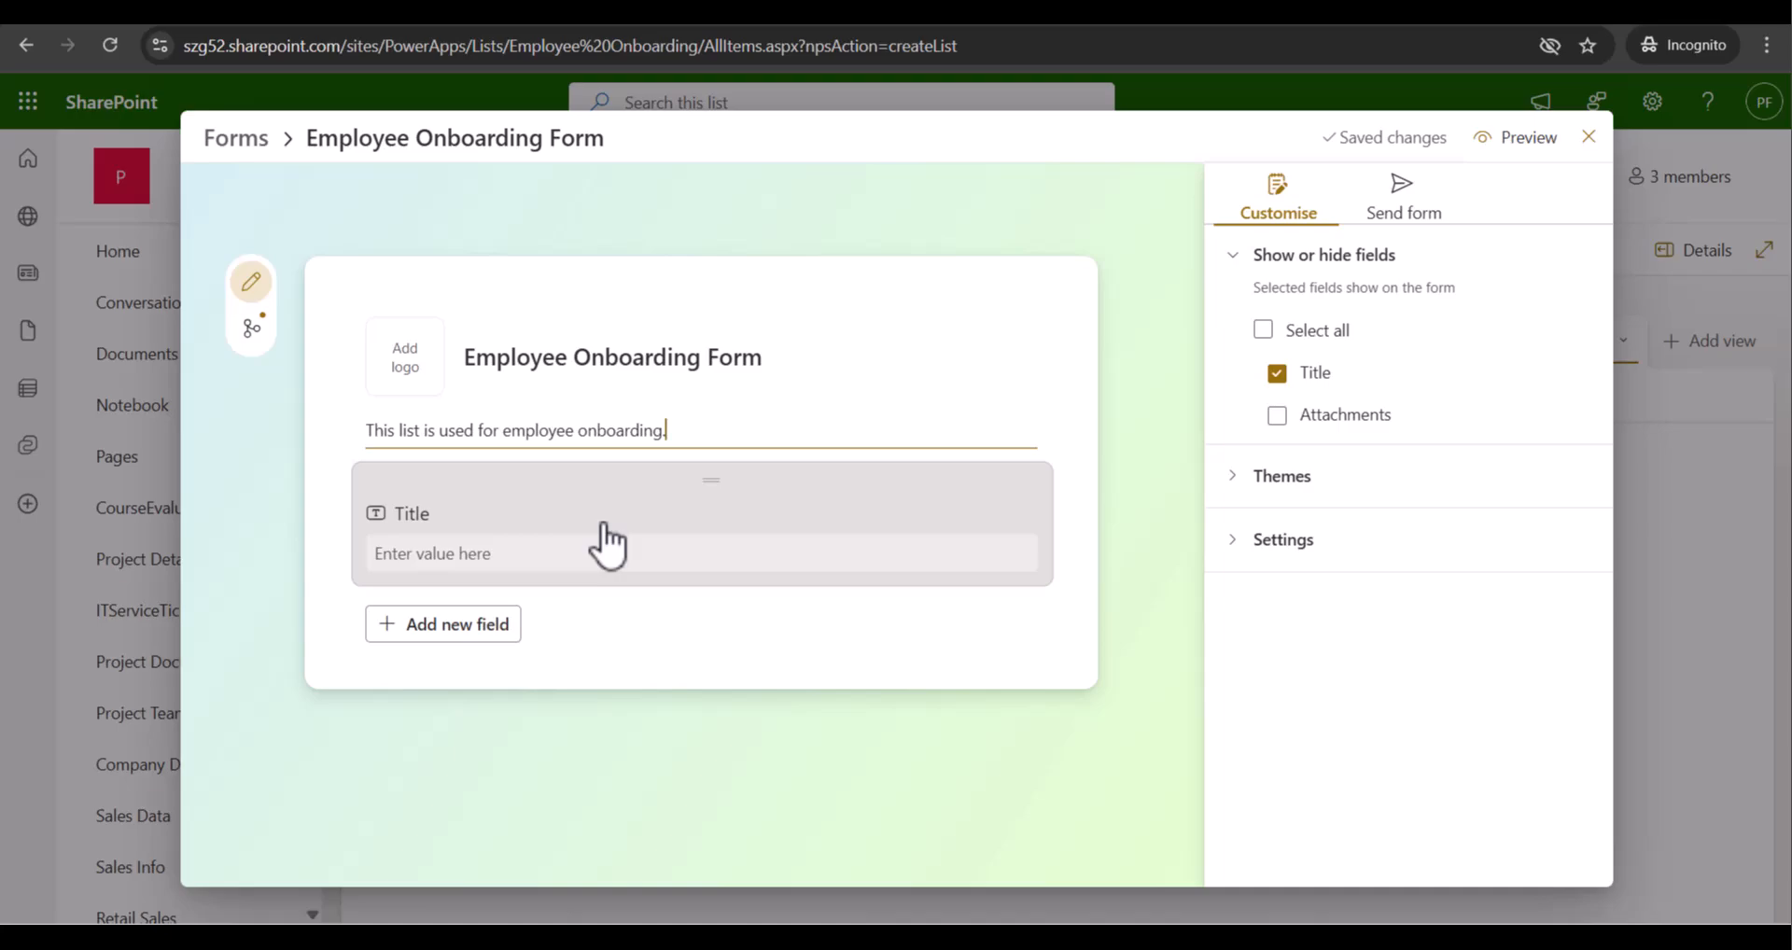
Change the Title field's name to 'Employee Name'
left_click(434, 532)
key("BackSpace")
key("BackSpace")
key("BackSpace")
key("BackSpace")
key("BackSpace")
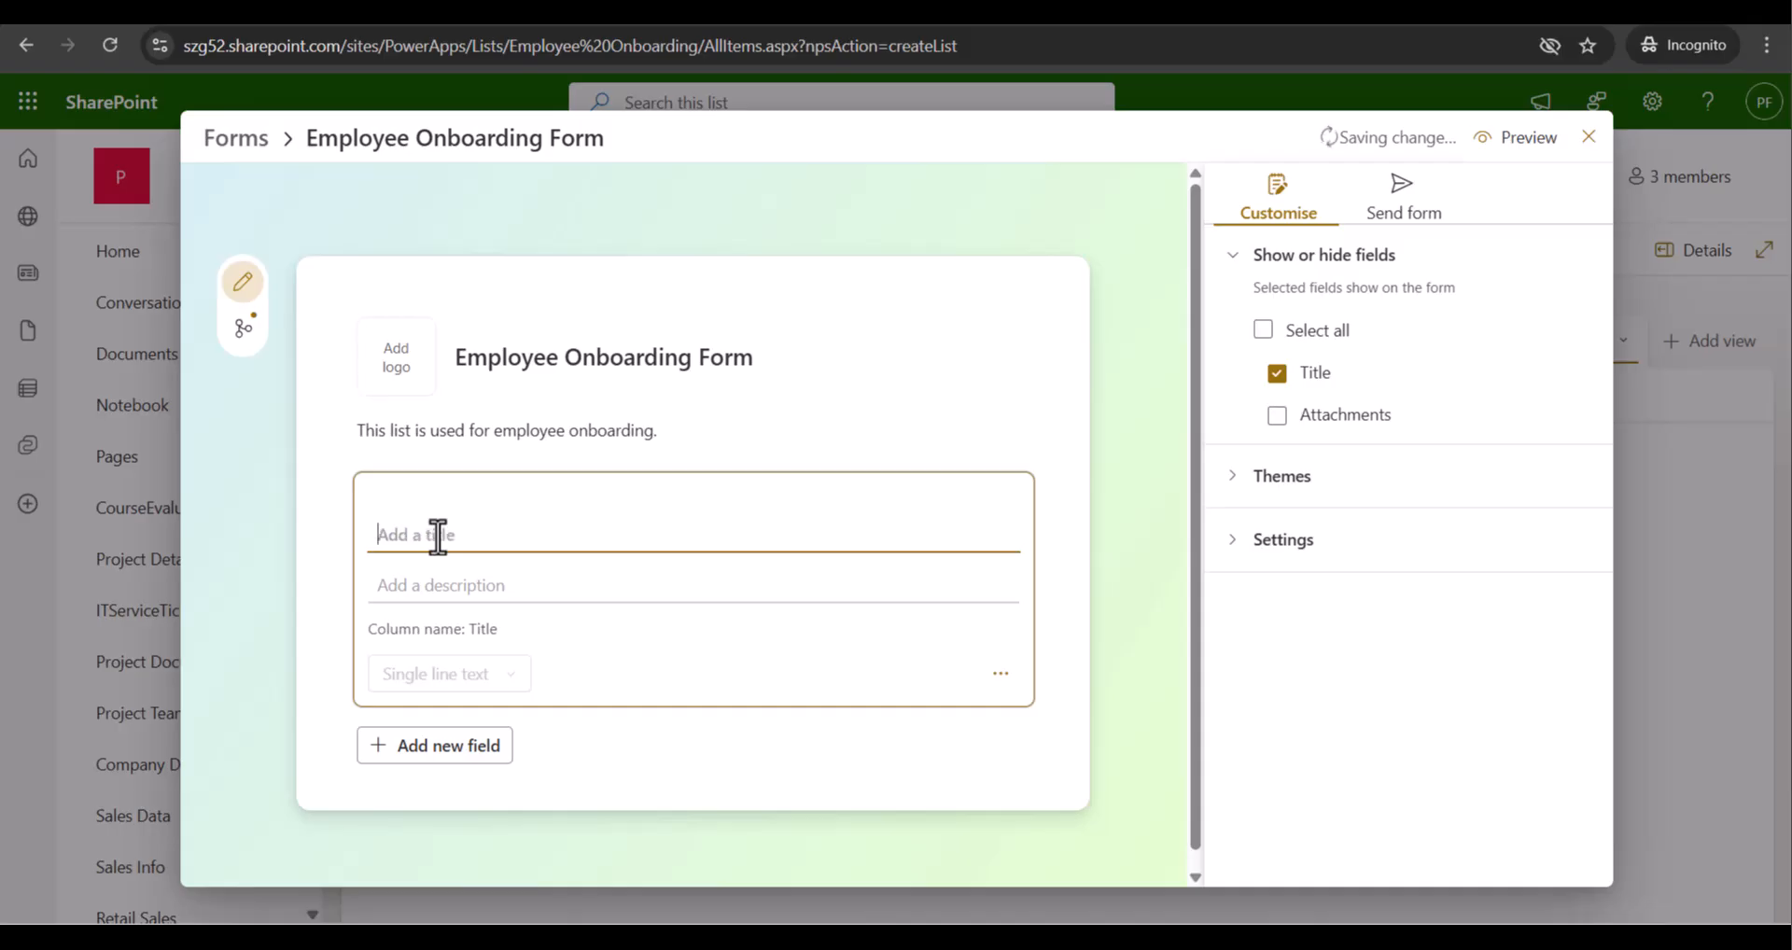
type("Emplo")
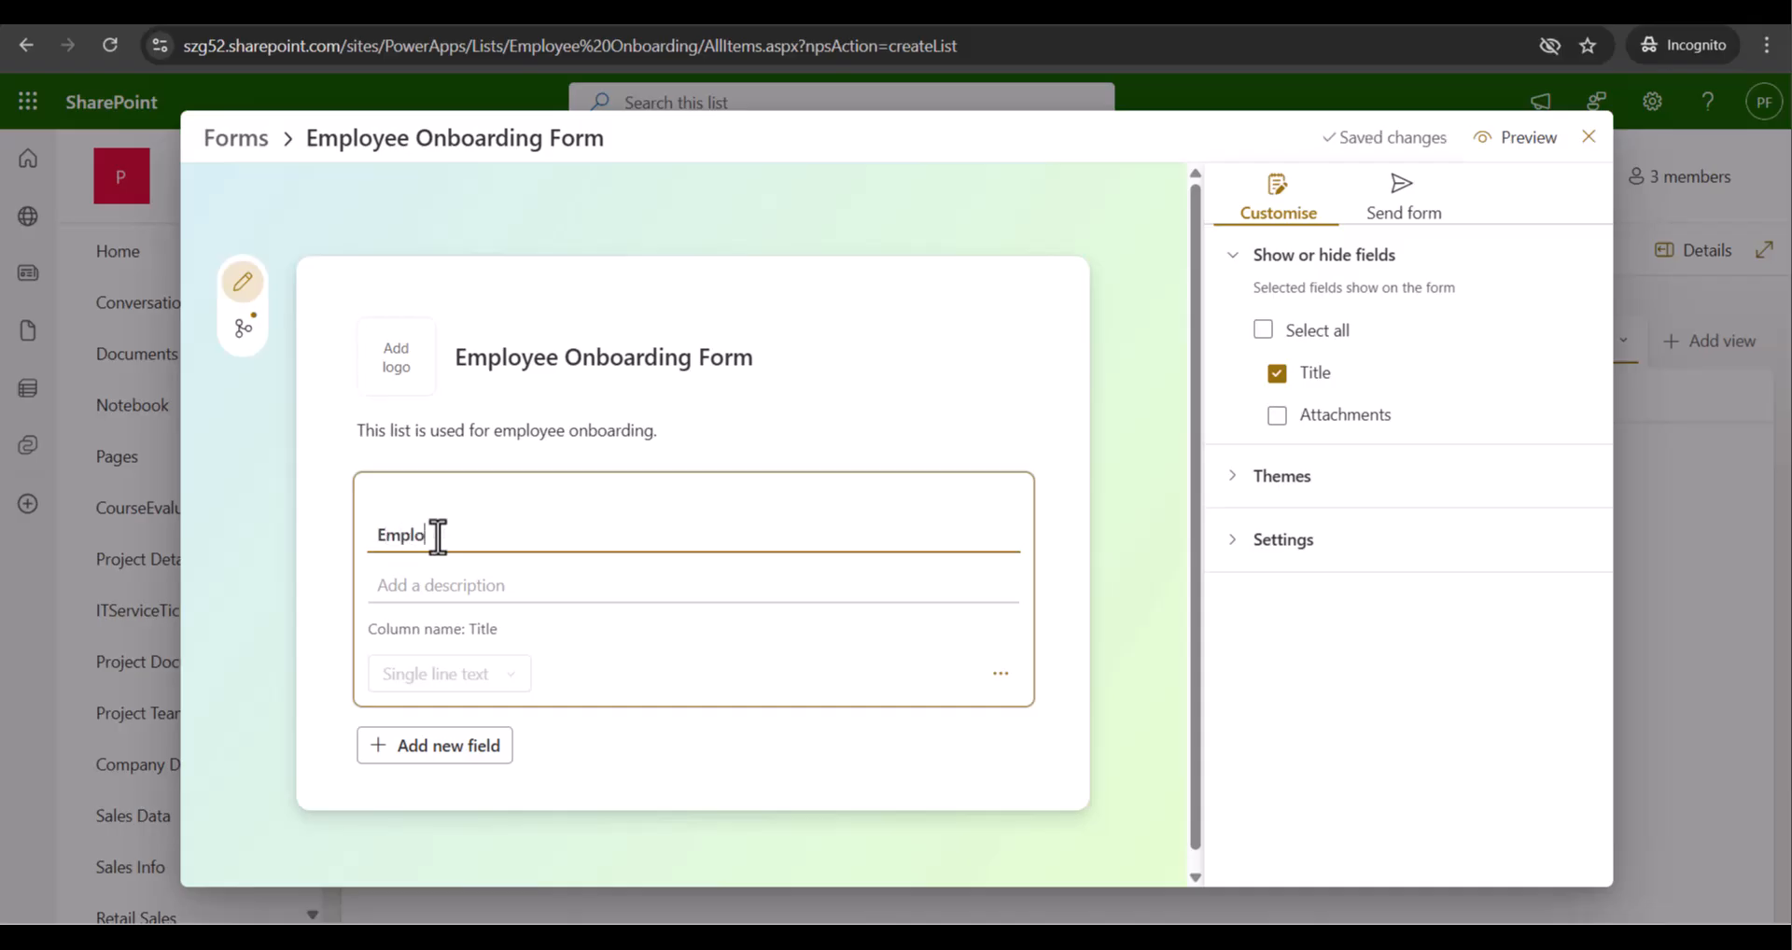
type("yee Name")
key("Left")
key("Left")
key("Left")
key("Left")
scroll(560, 644, "down", 1)
left_click(999, 660)
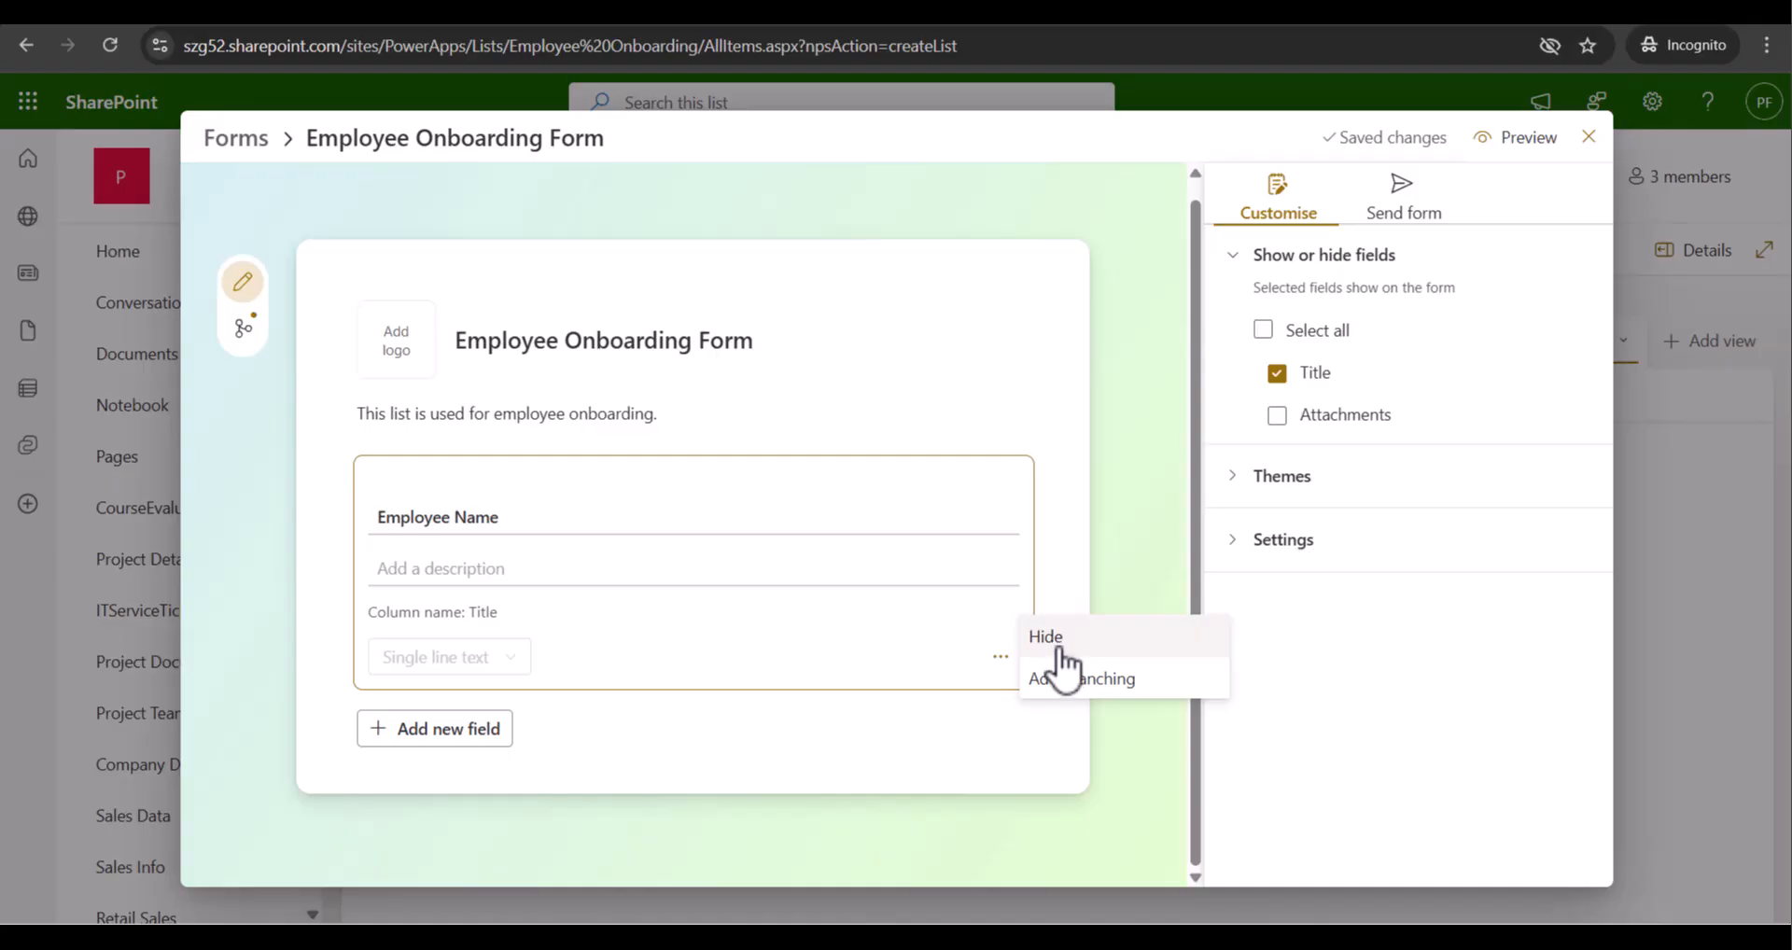
left_click(954, 717)
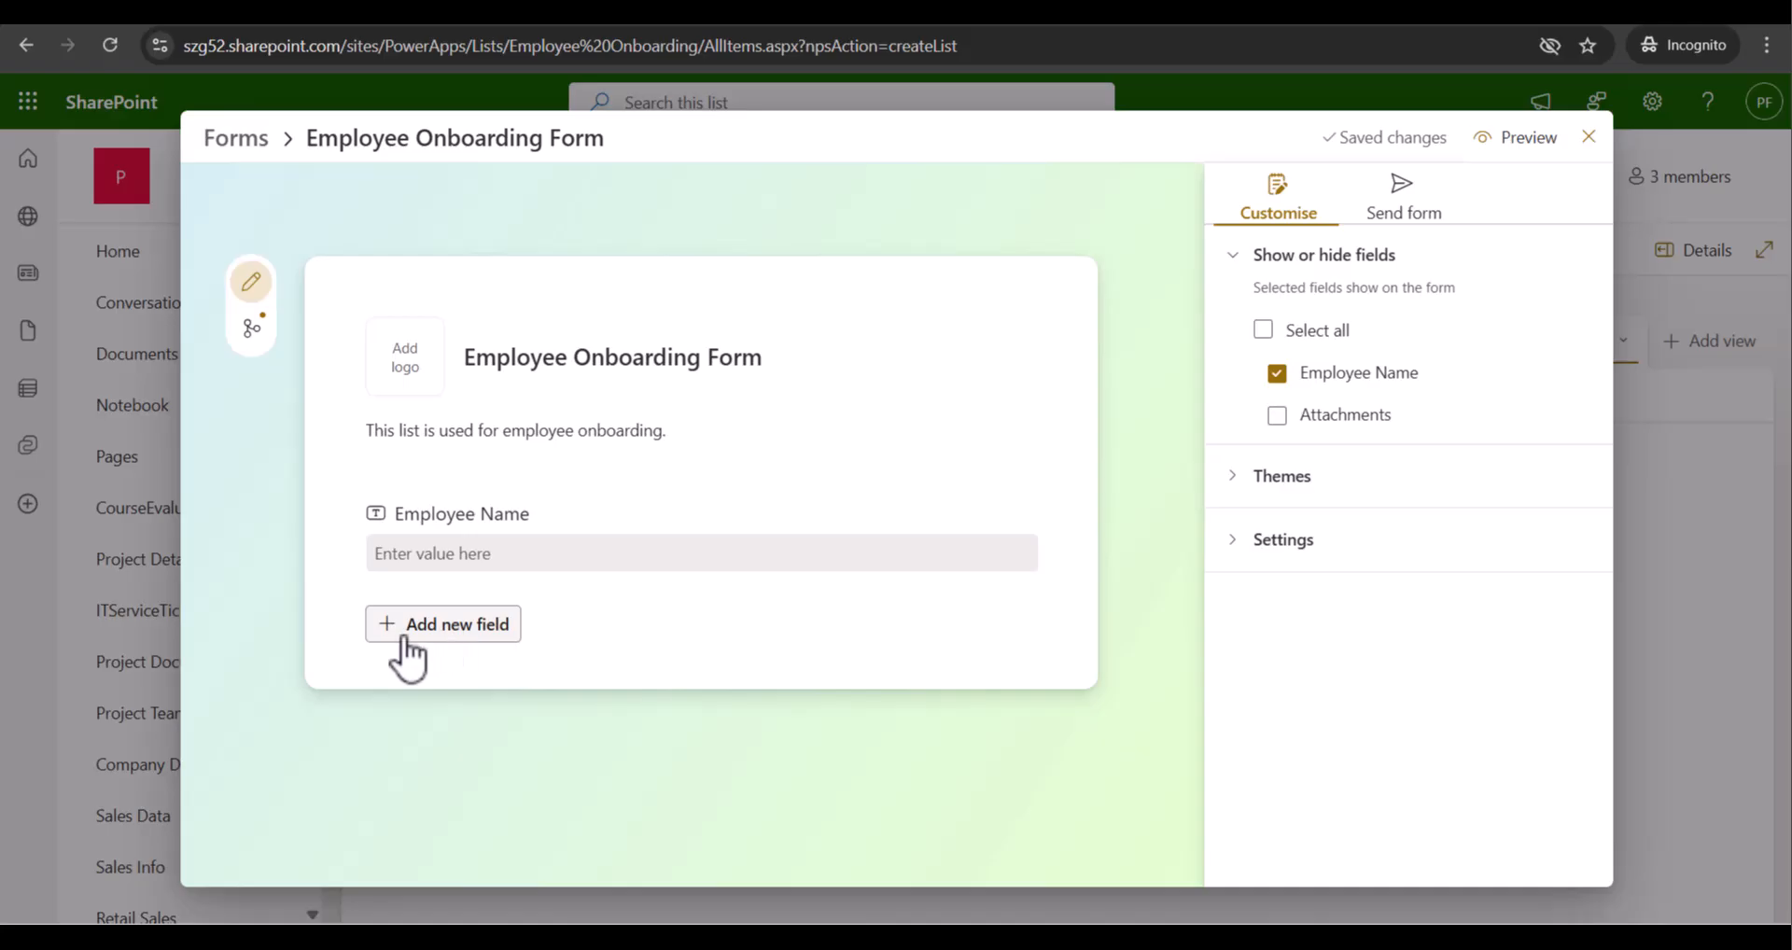
Add a required Number field named 'Employee Phone Number'
left_click(454, 644)
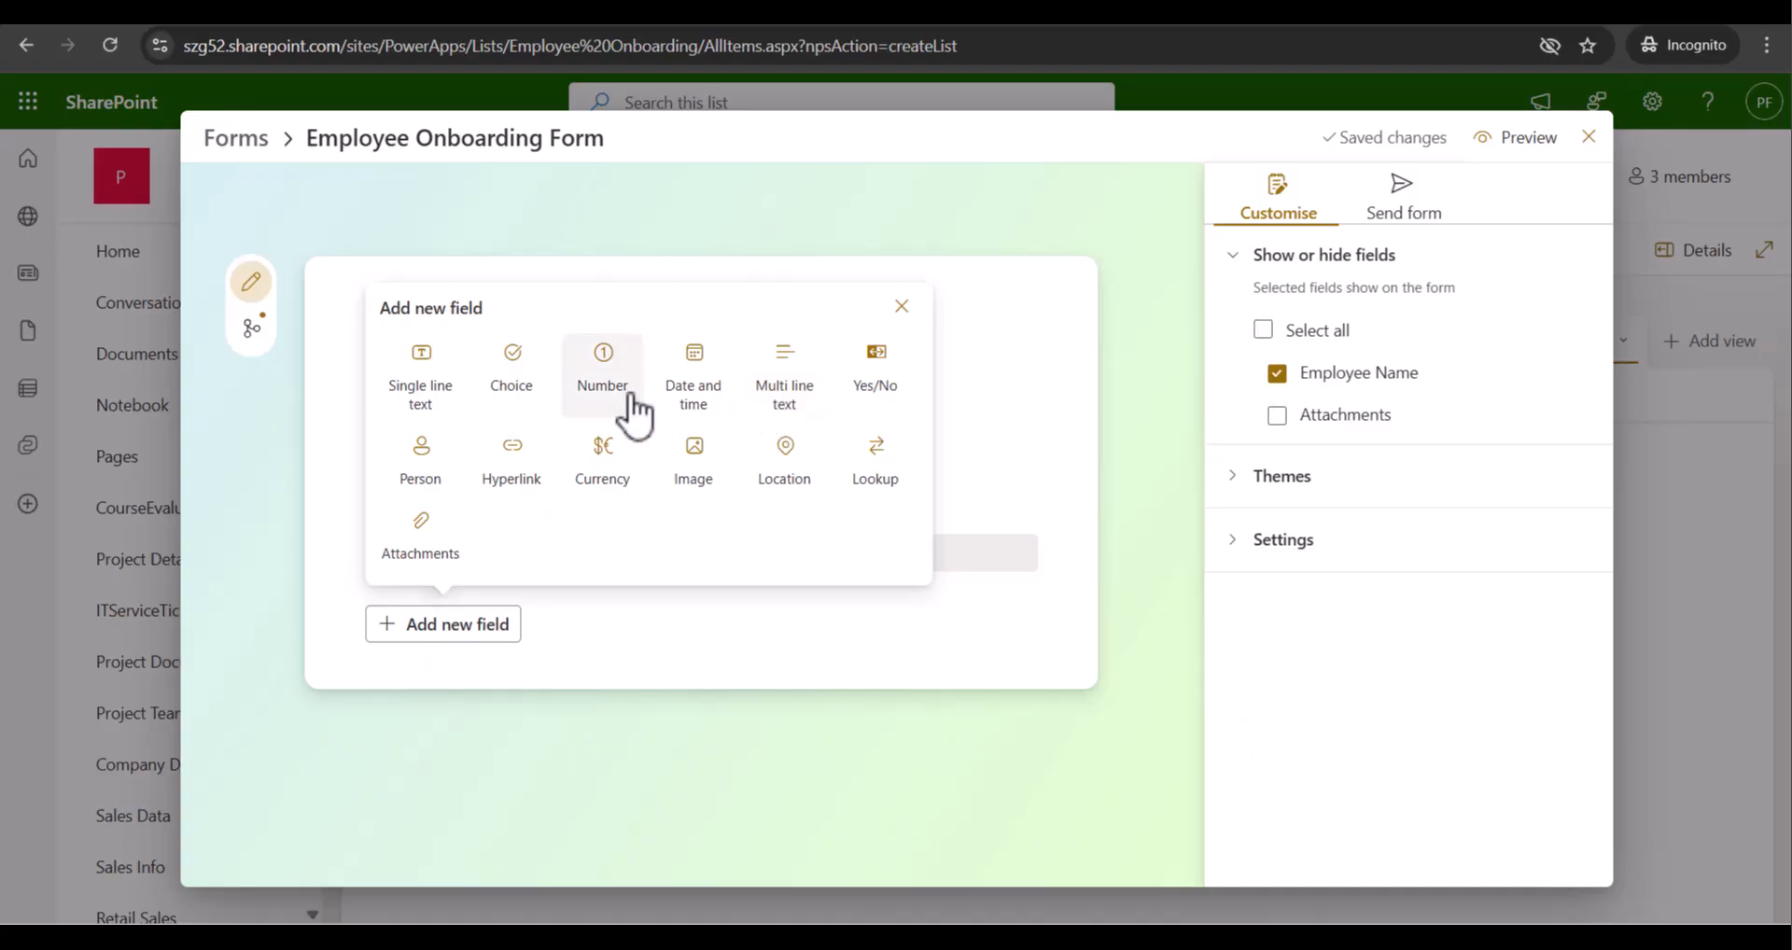
left_click(602, 411)
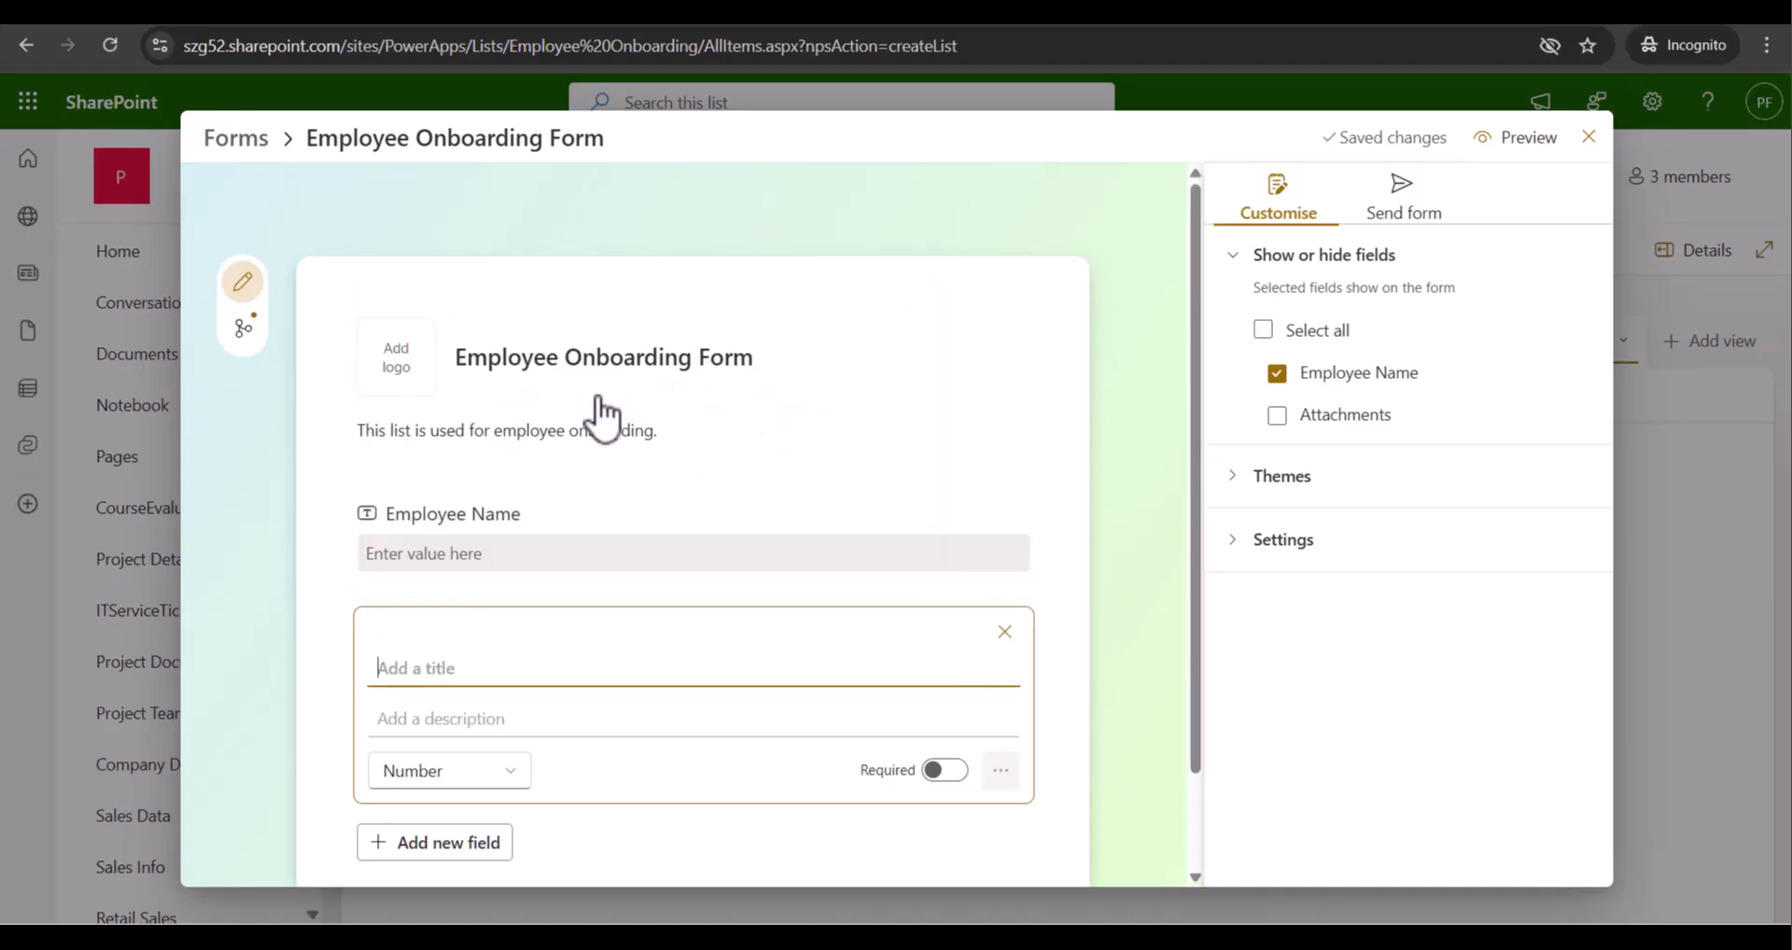
scroll(490, 651, "down", 1)
left_click(452, 558)
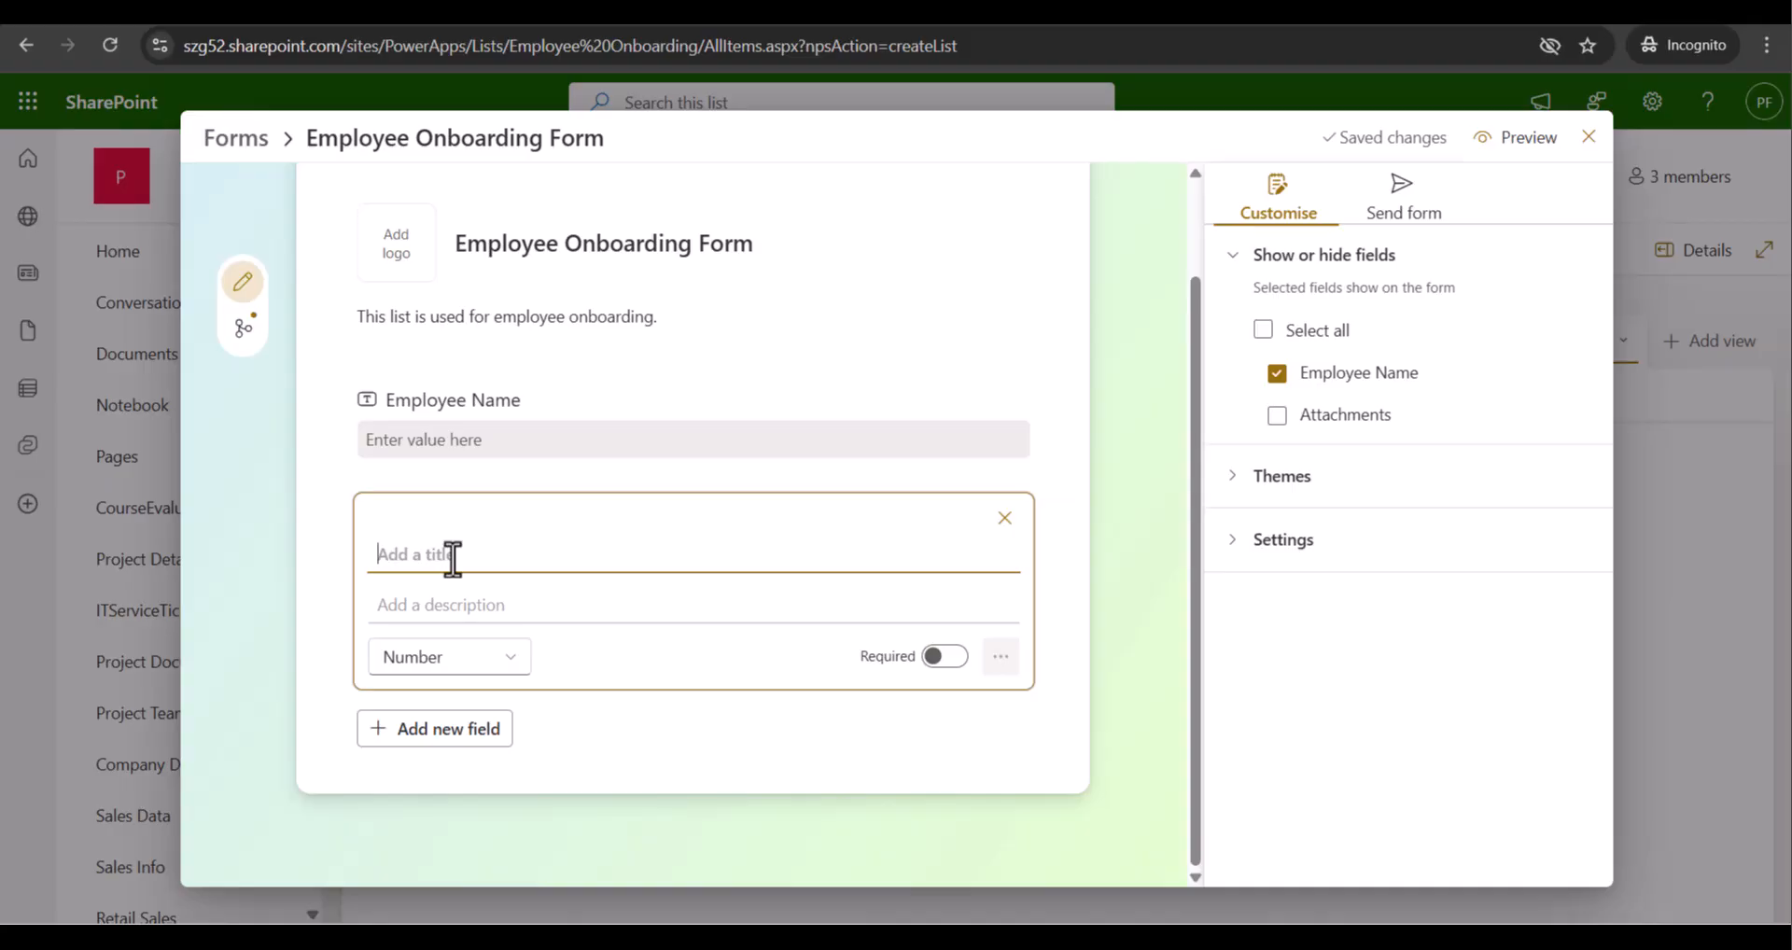
type("Employee Phone Number")
left_click(577, 664)
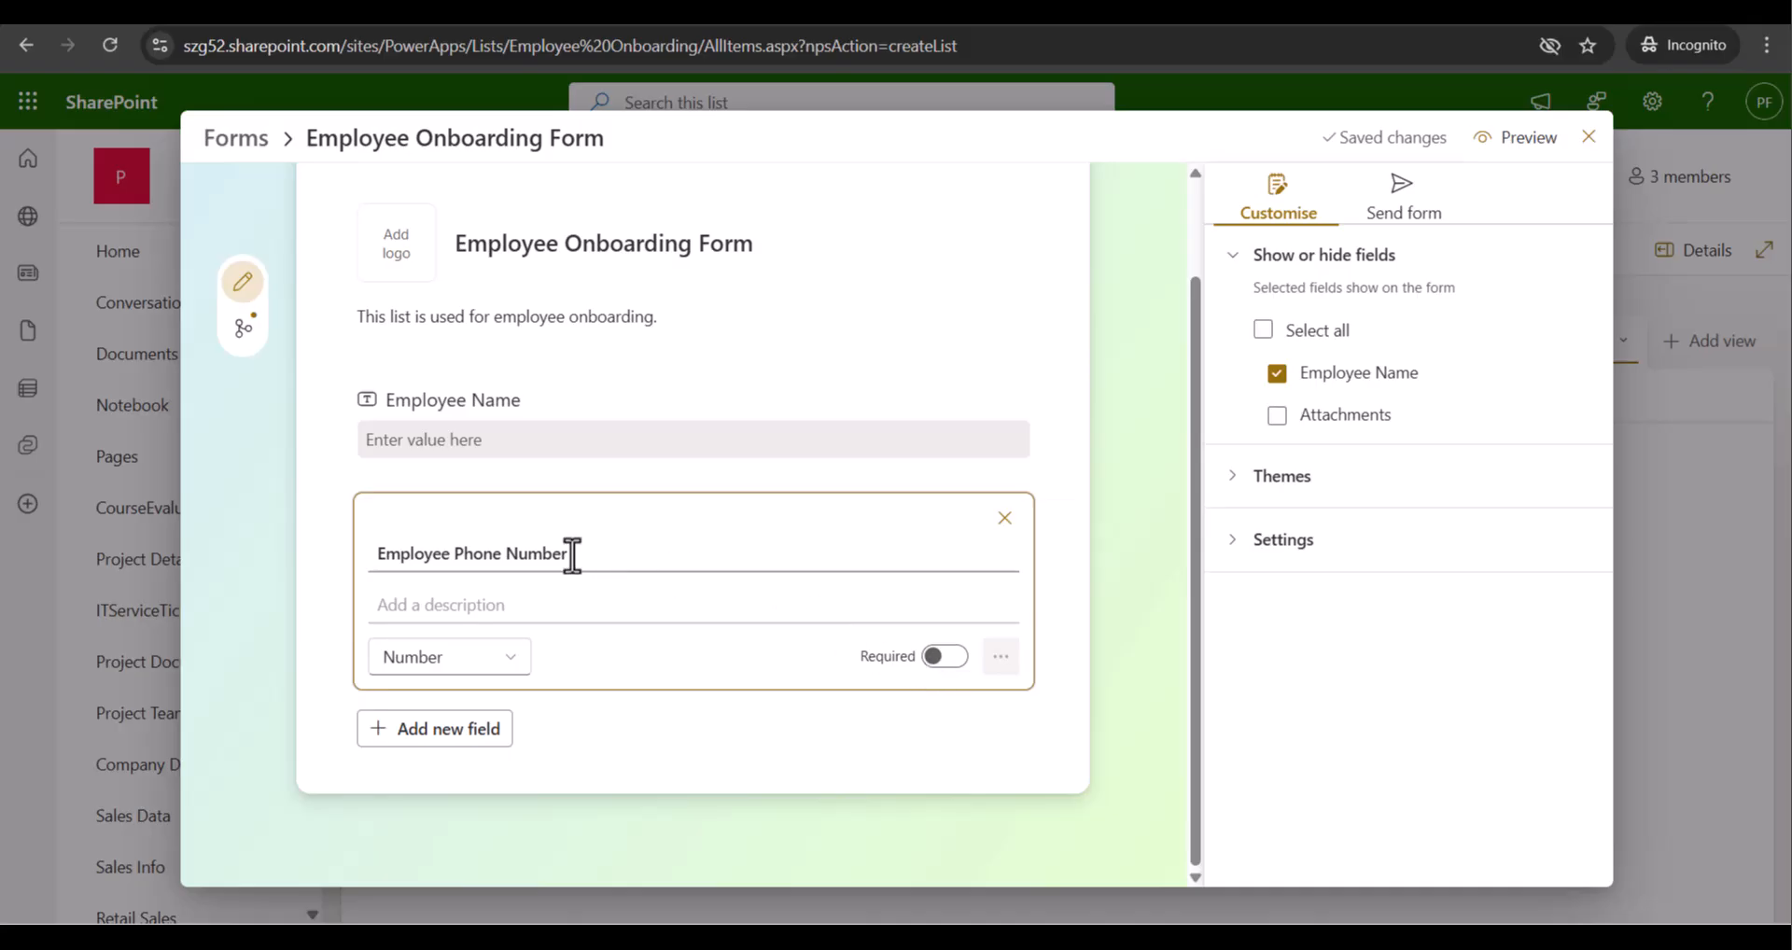
left_click(945, 659)
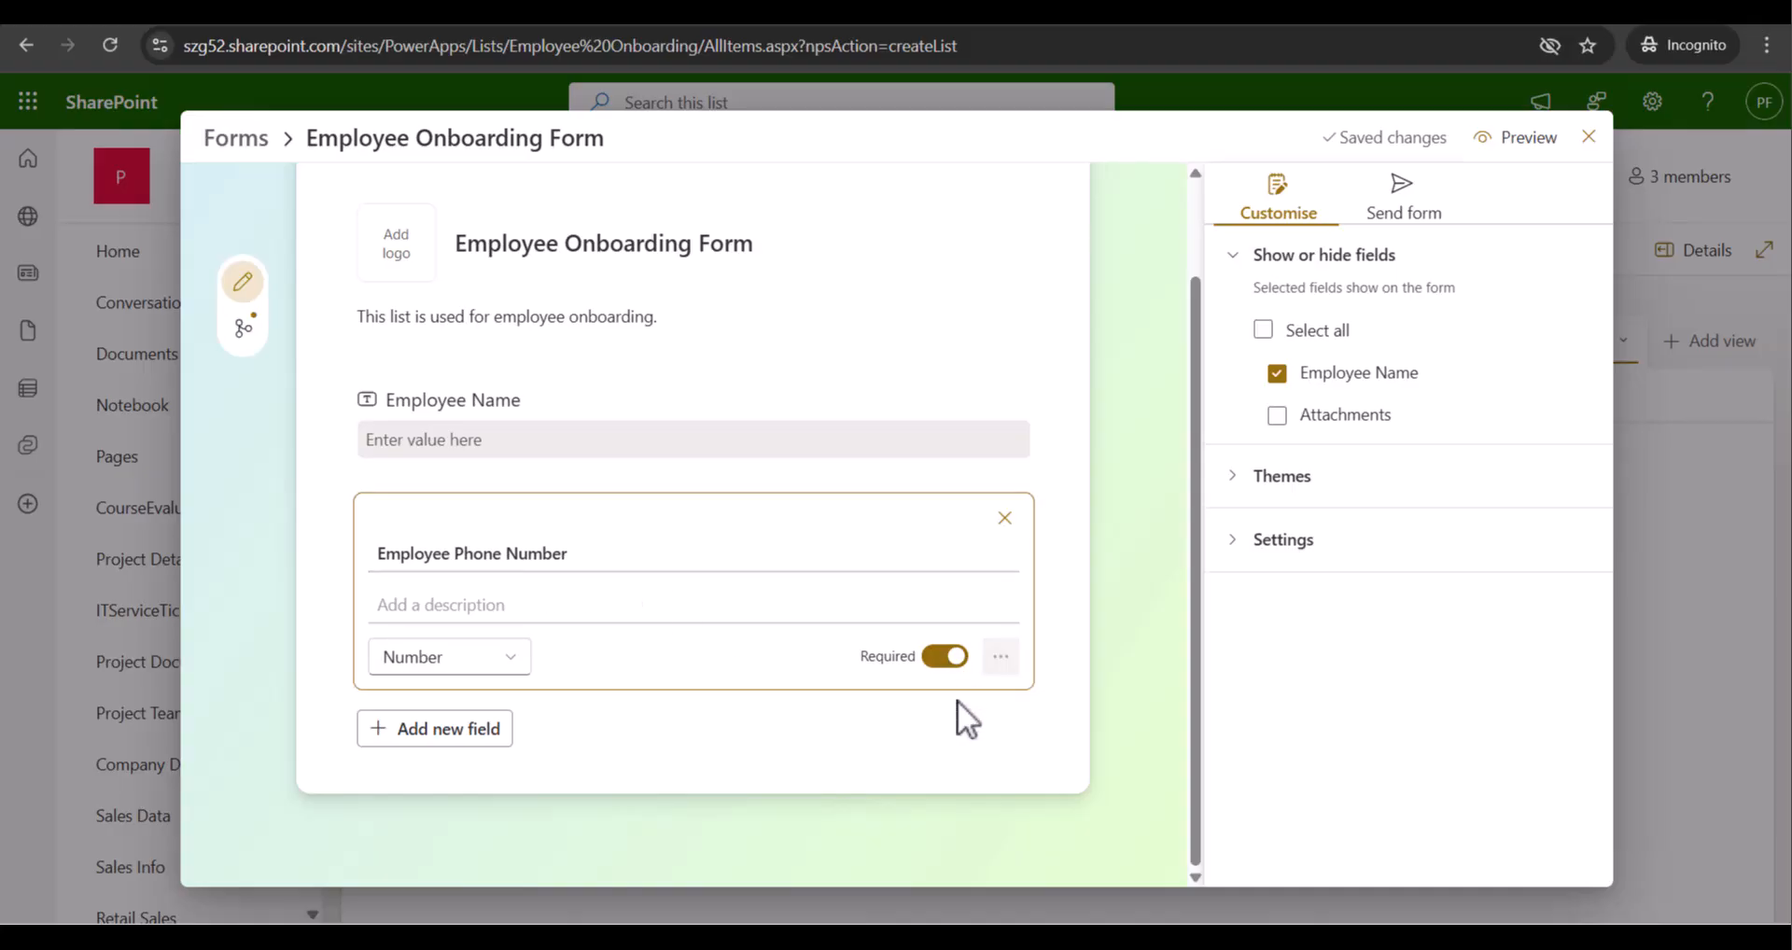
left_click(1025, 553)
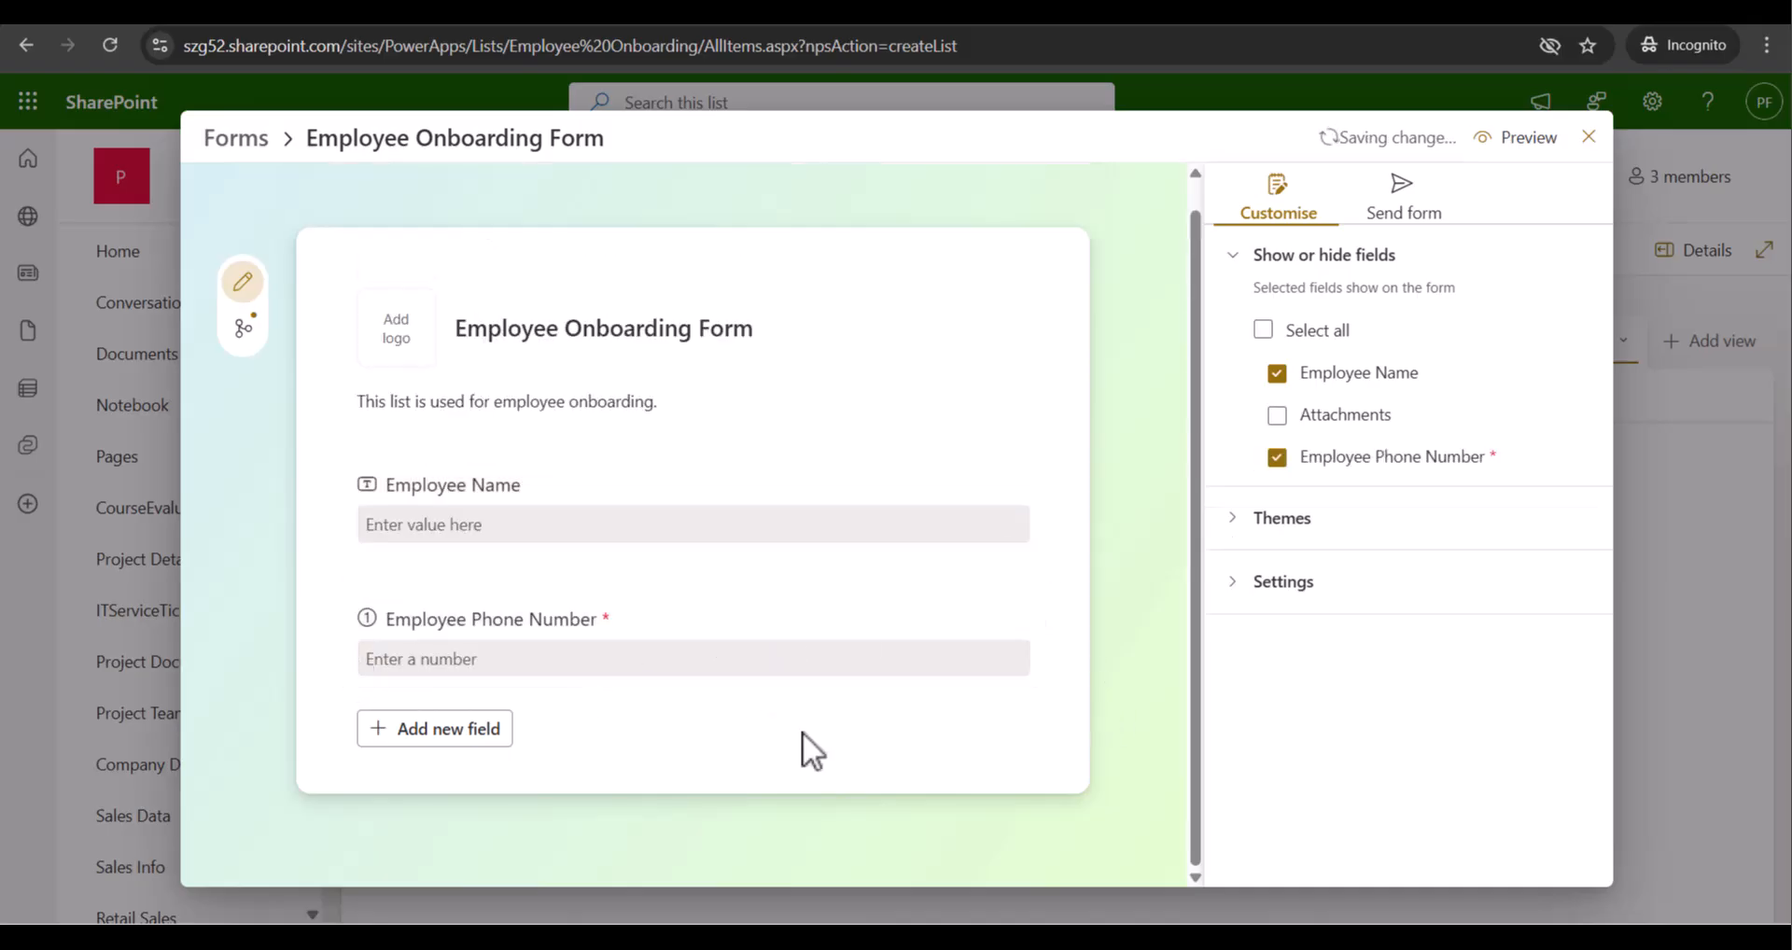
Add a multi-line text field titled 'Address'
left_click(487, 729)
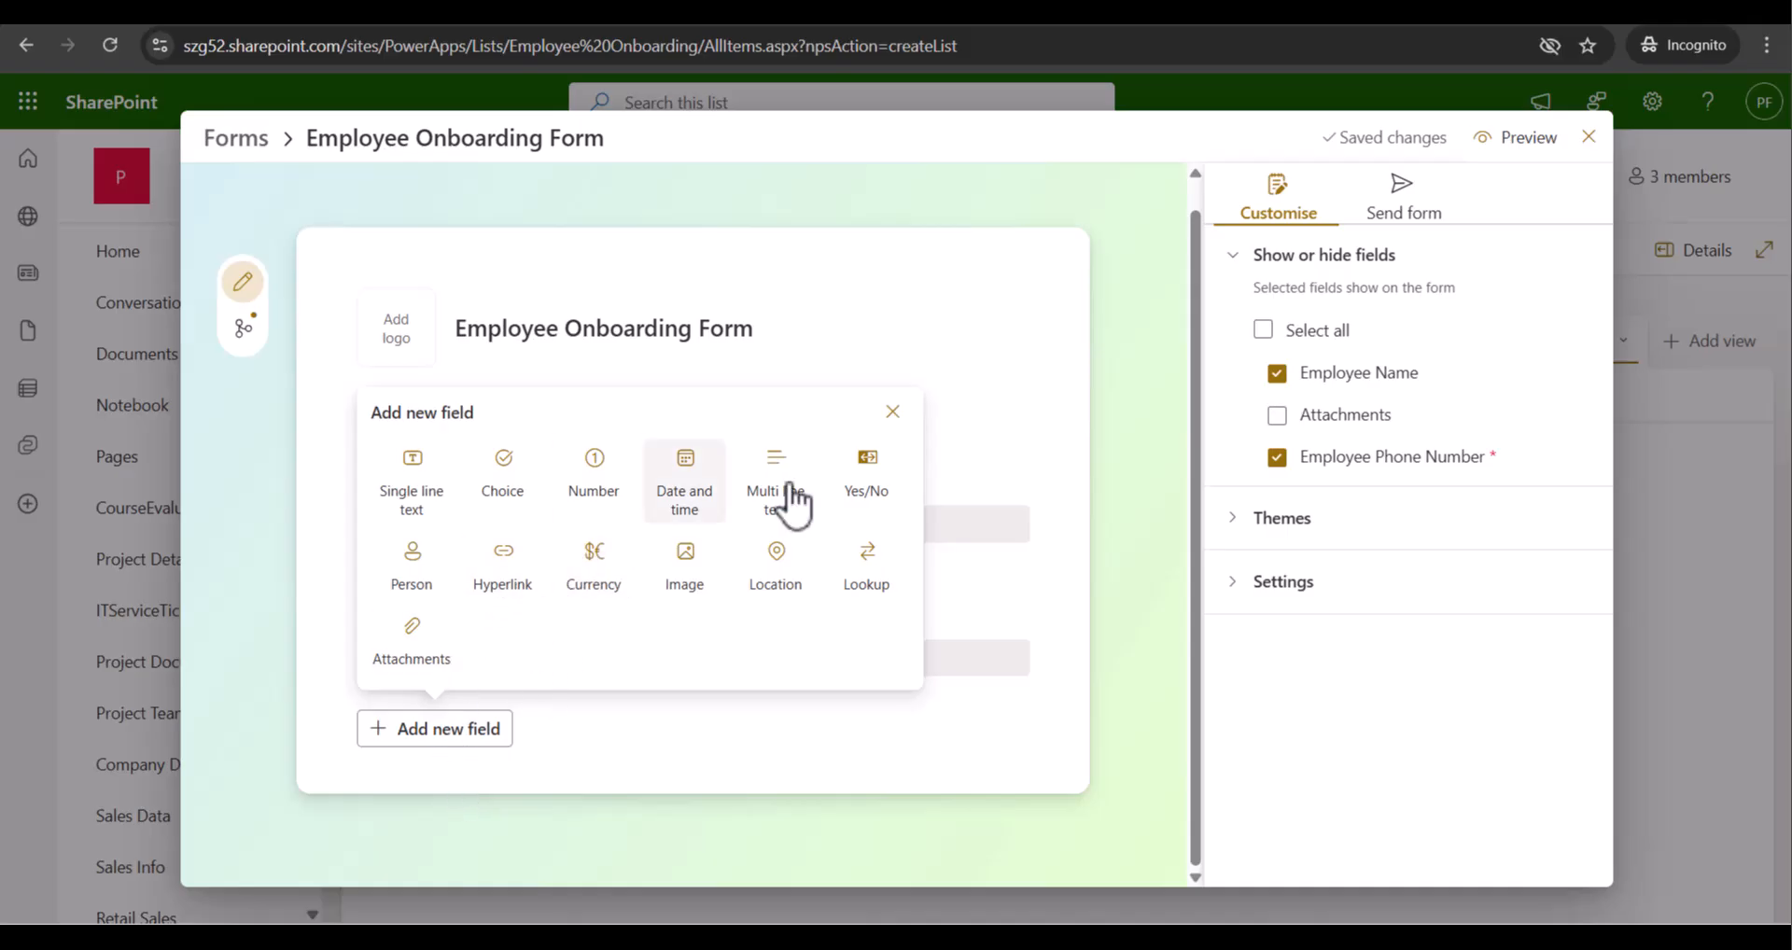
left_click(785, 499)
left_click(444, 557)
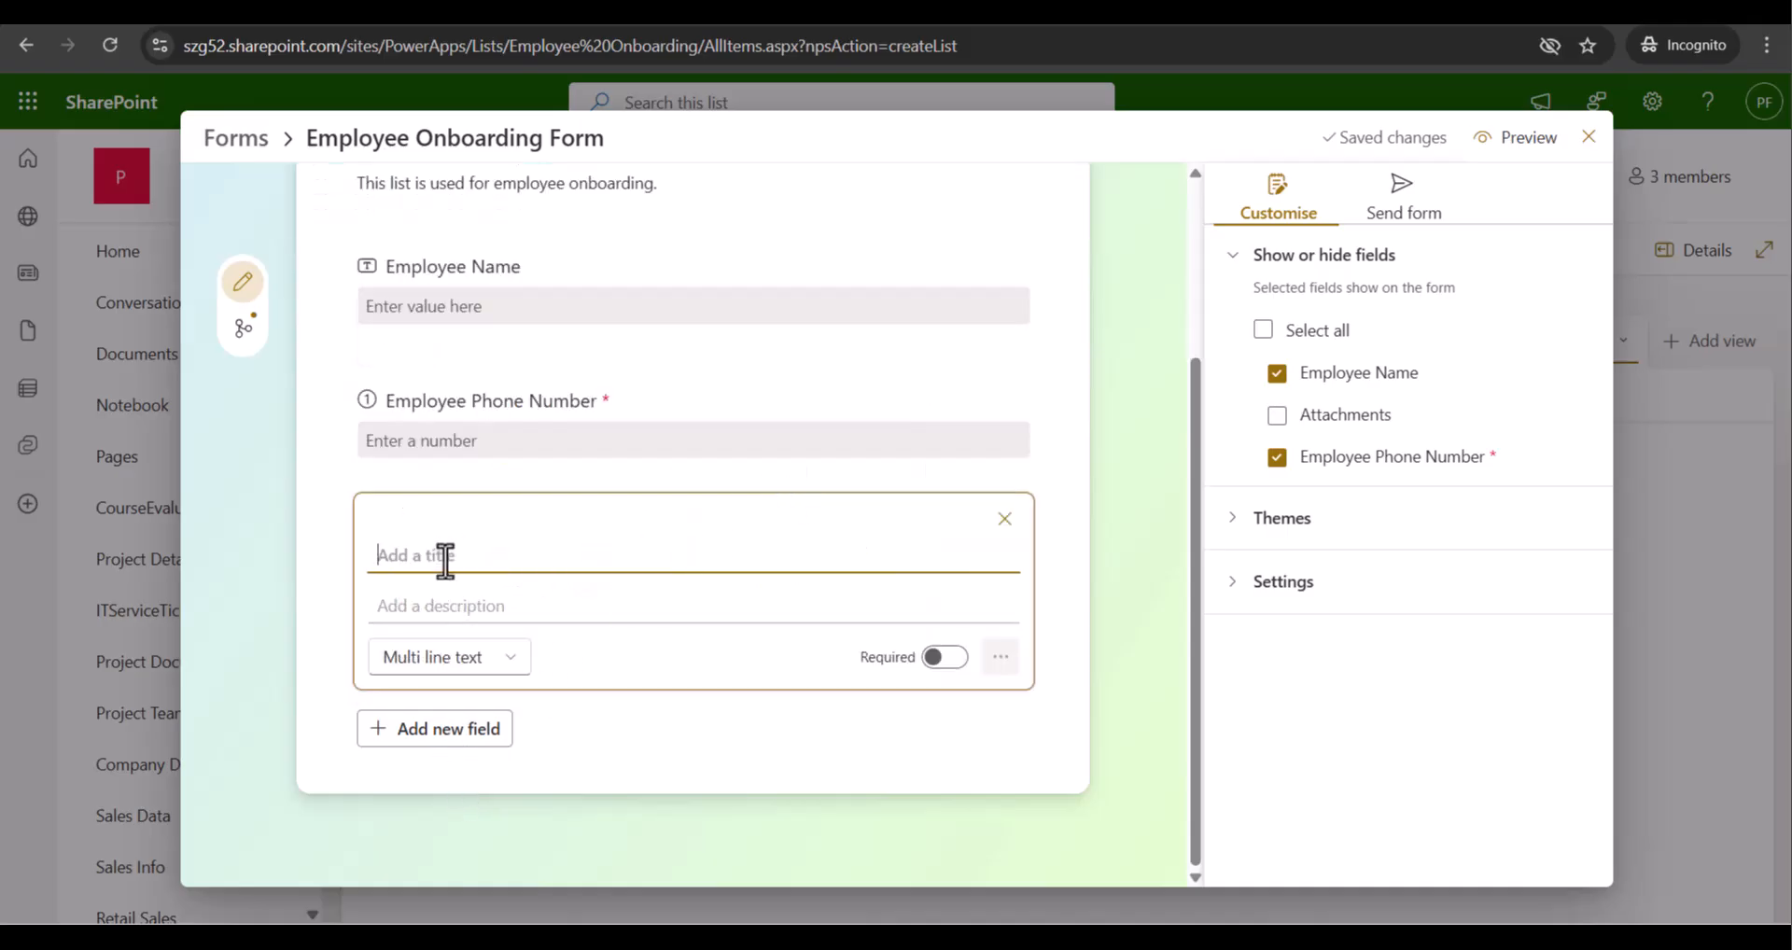
type("Ad")
type("r")
type("dress")
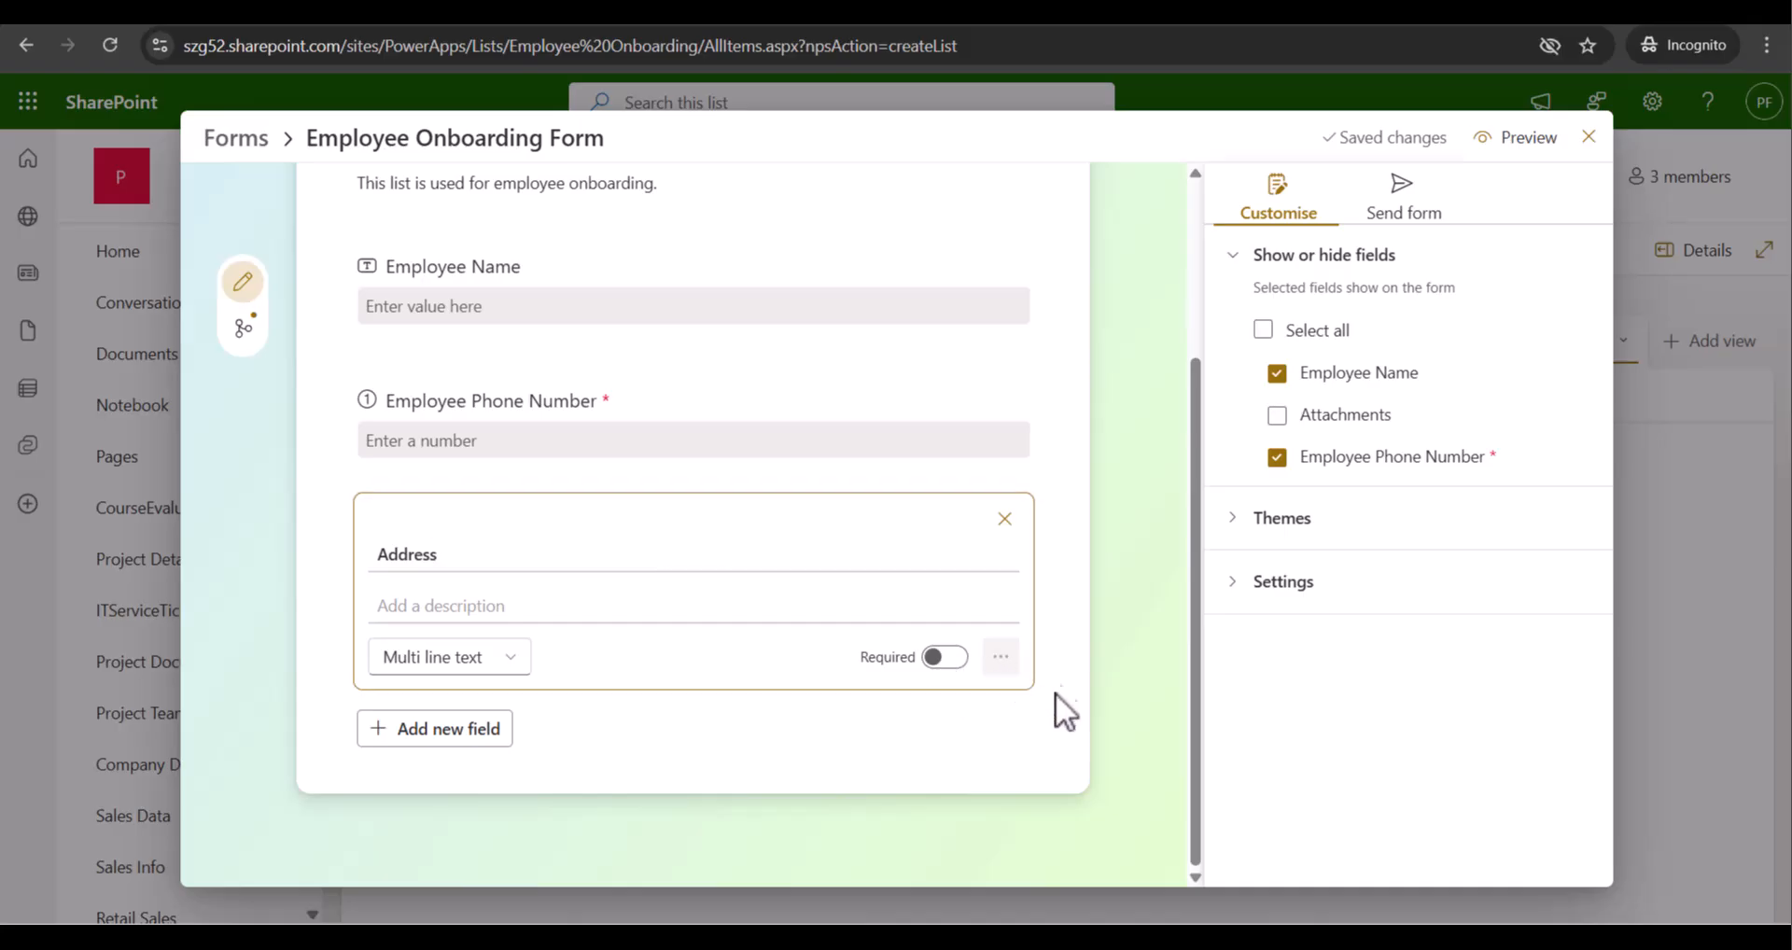
left_click(1044, 549)
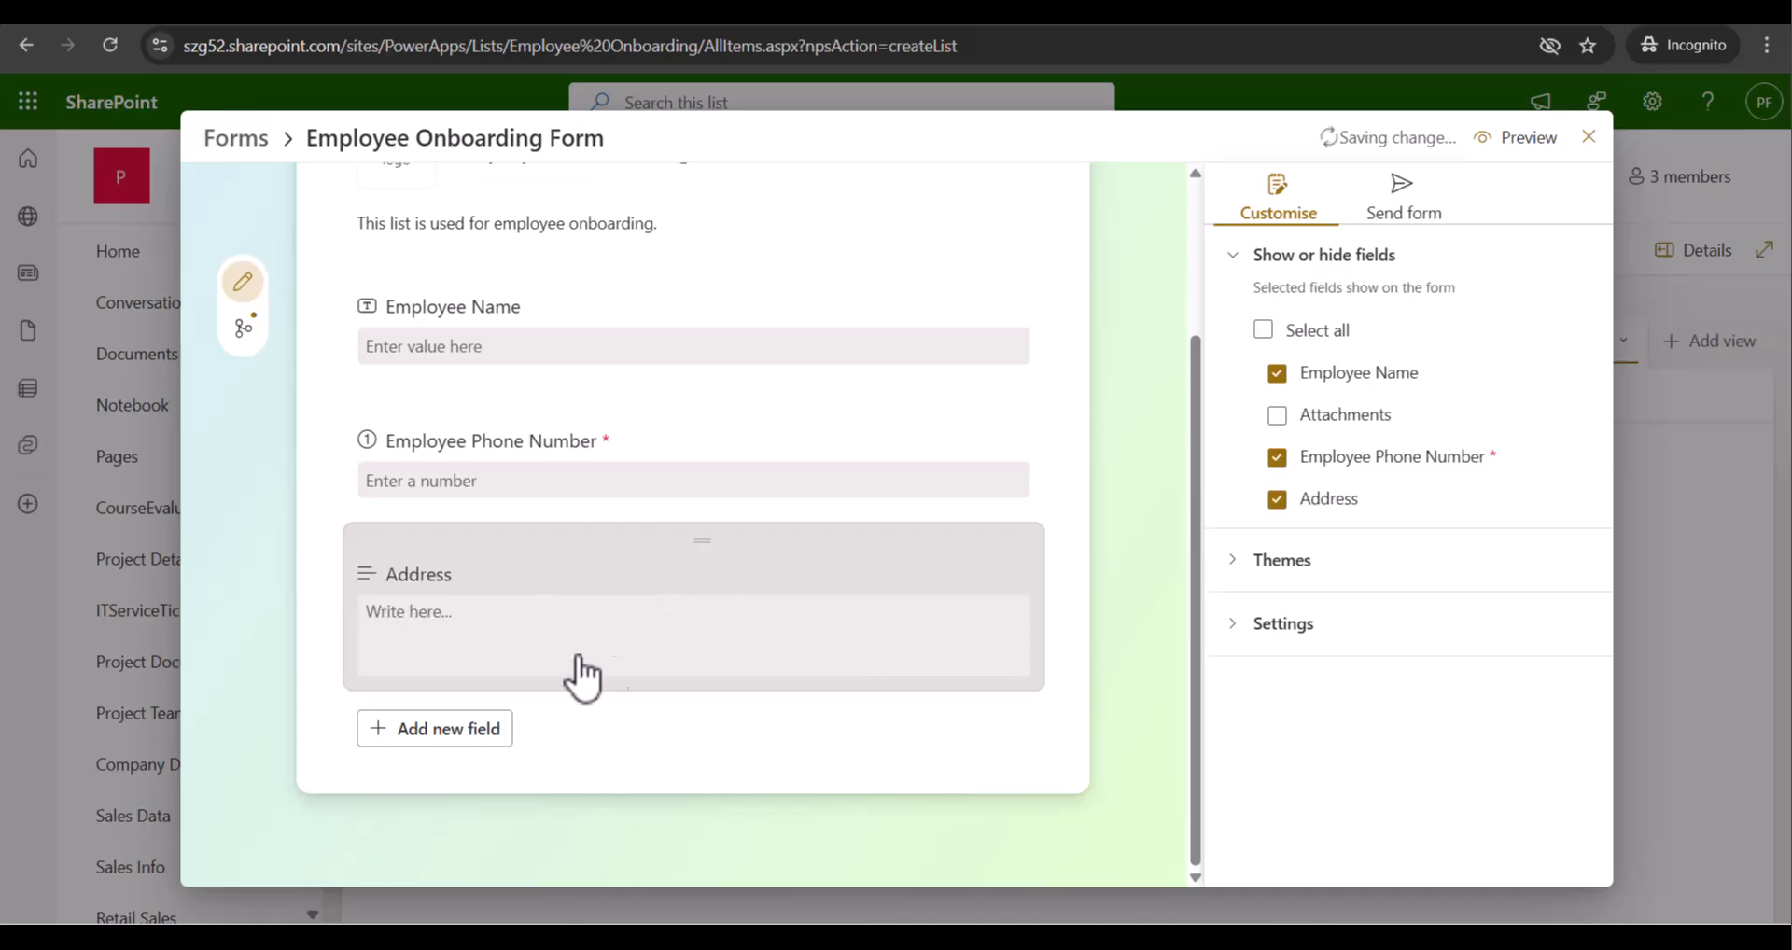
Add a 'Joining Date' date field with Include time left off
left_click(422, 734)
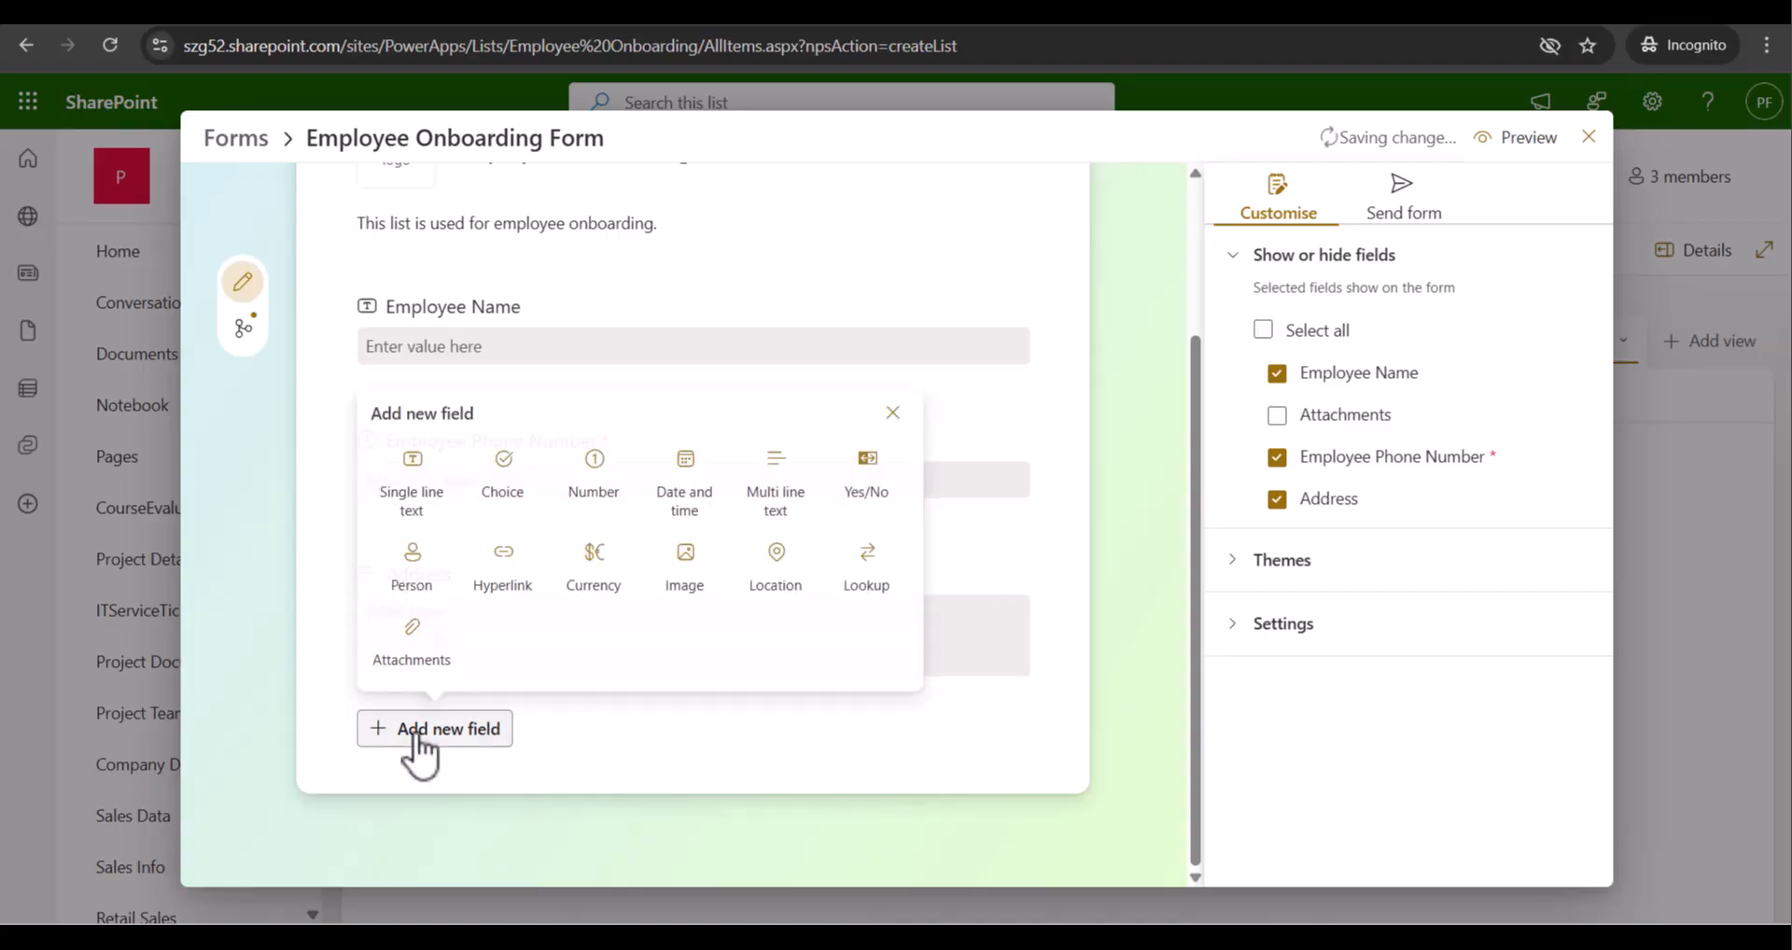
left_click(707, 504)
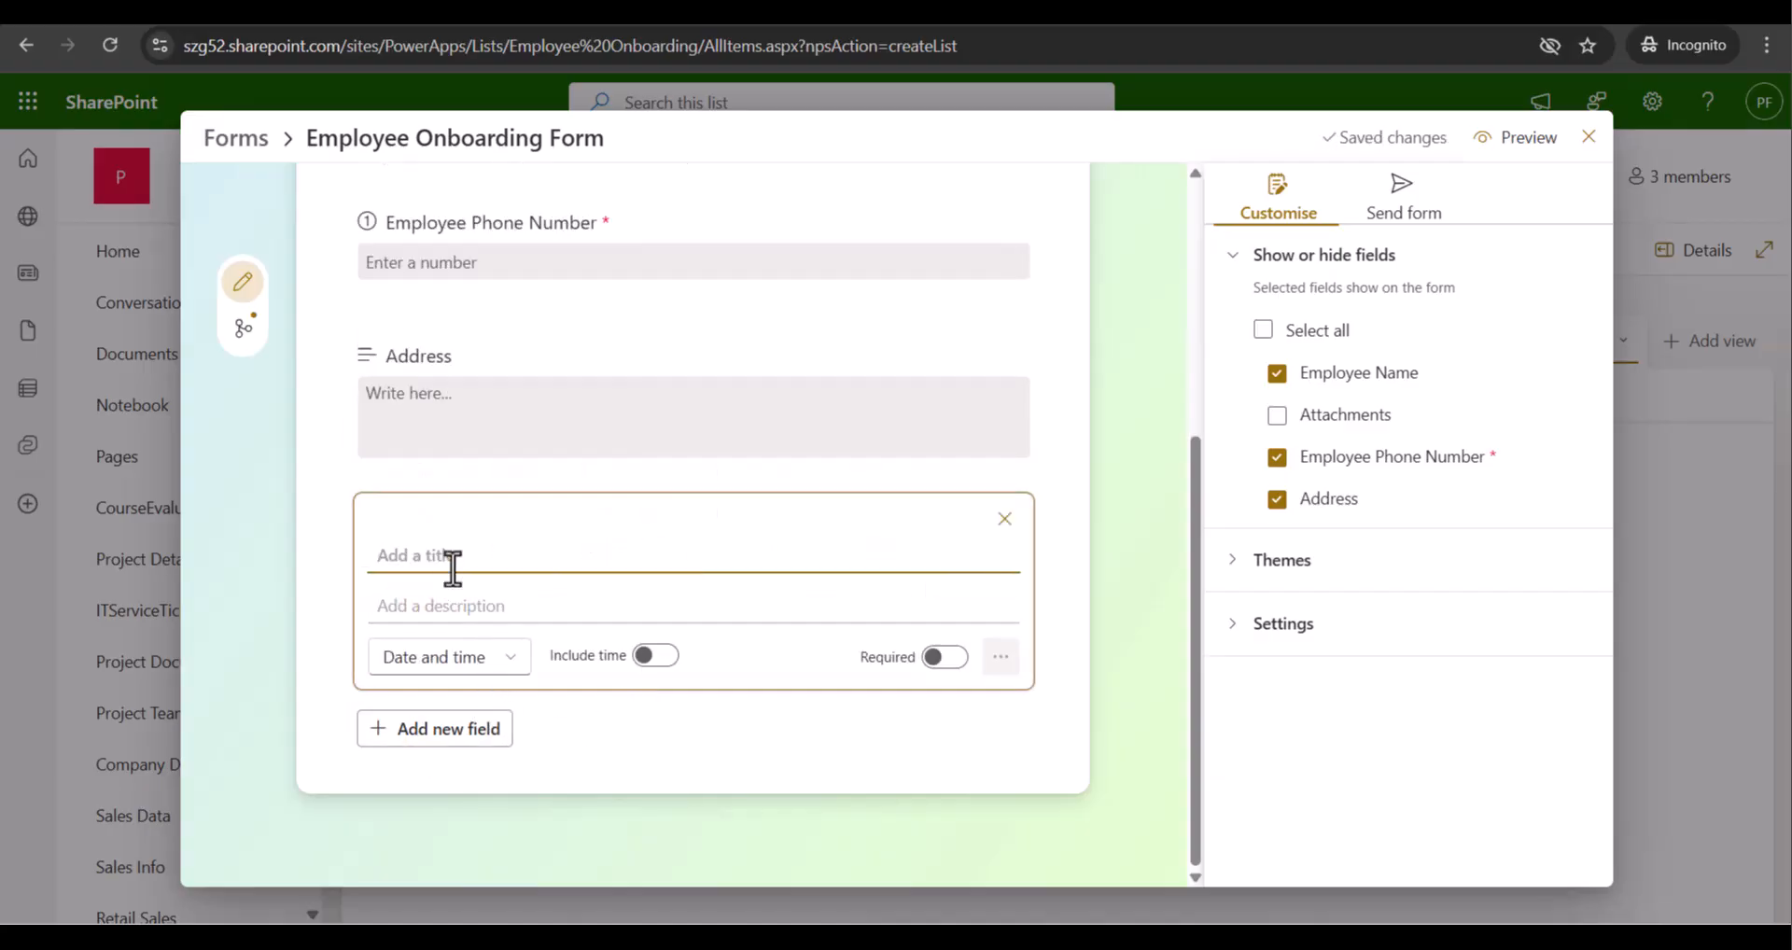
type("Joining Date")
left_click(469, 607)
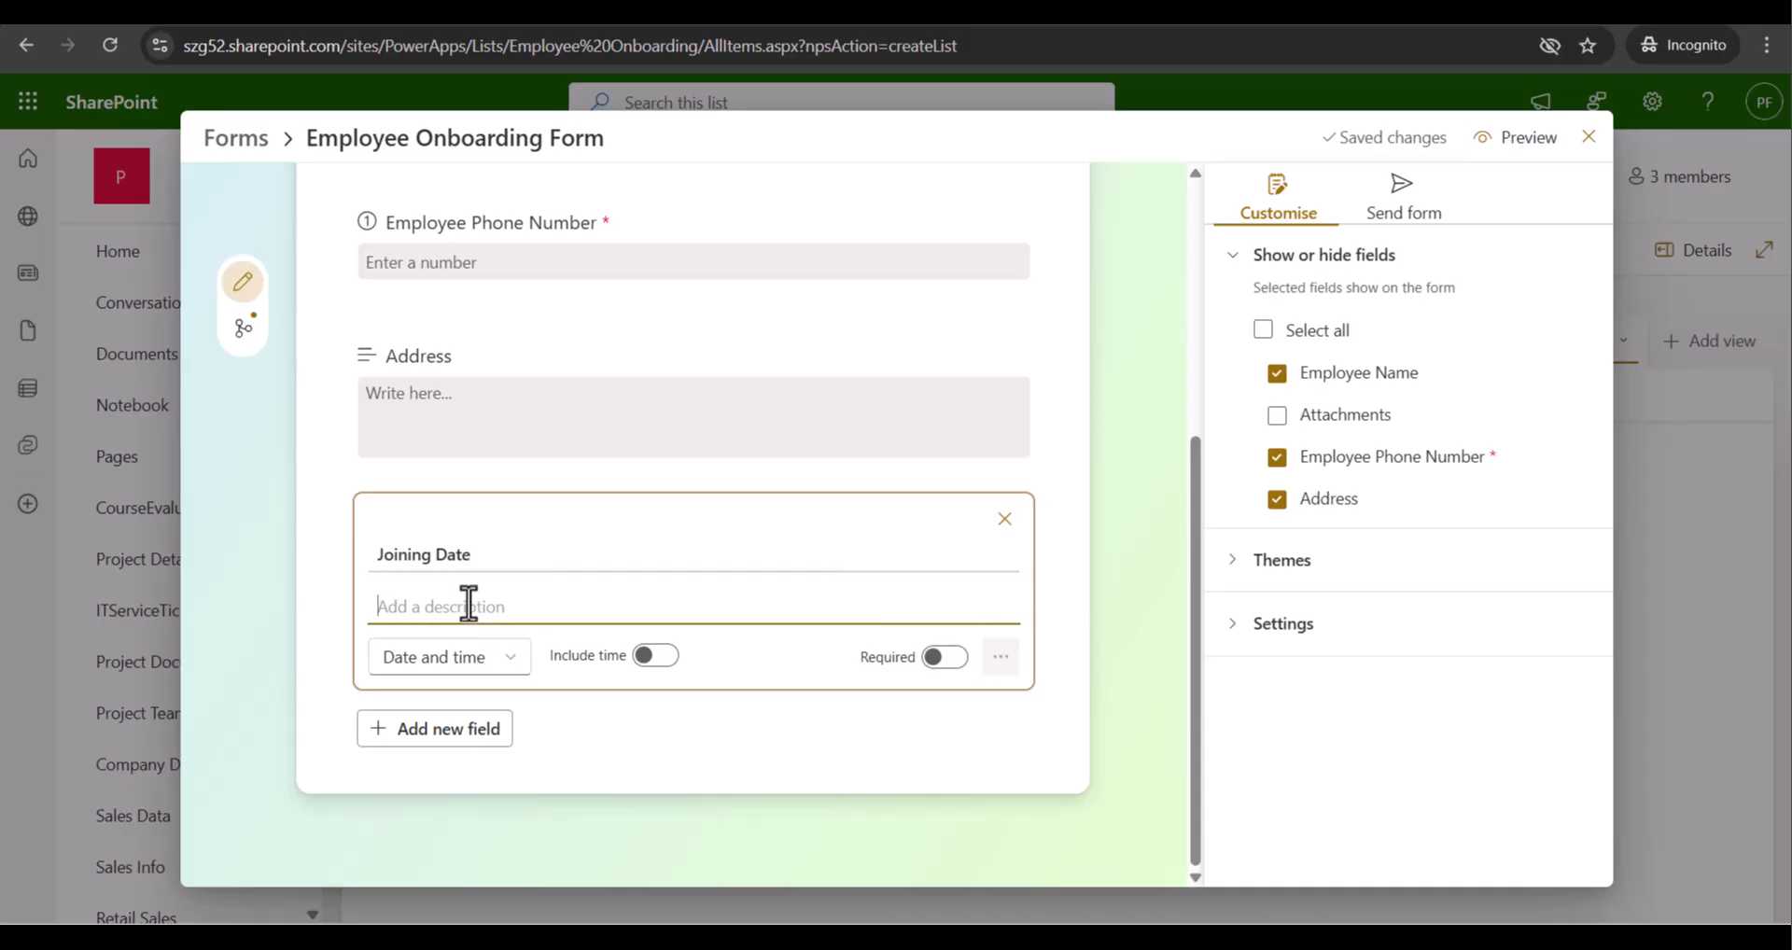
left_click(504, 666)
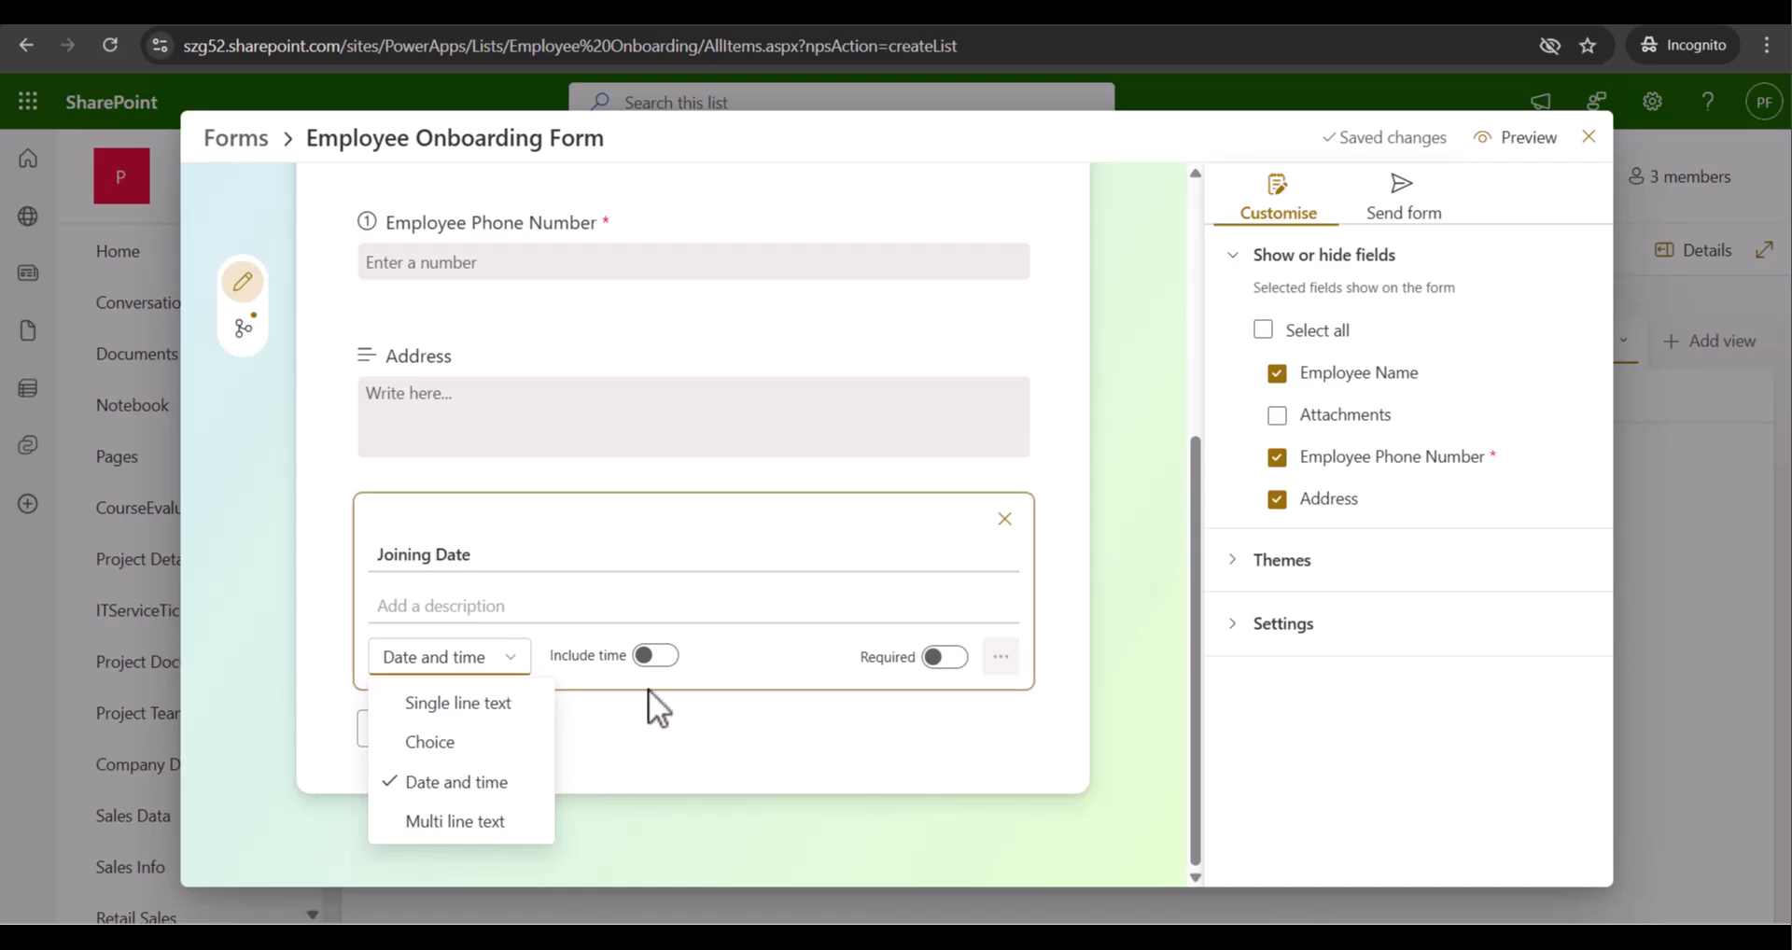
left_click(726, 661)
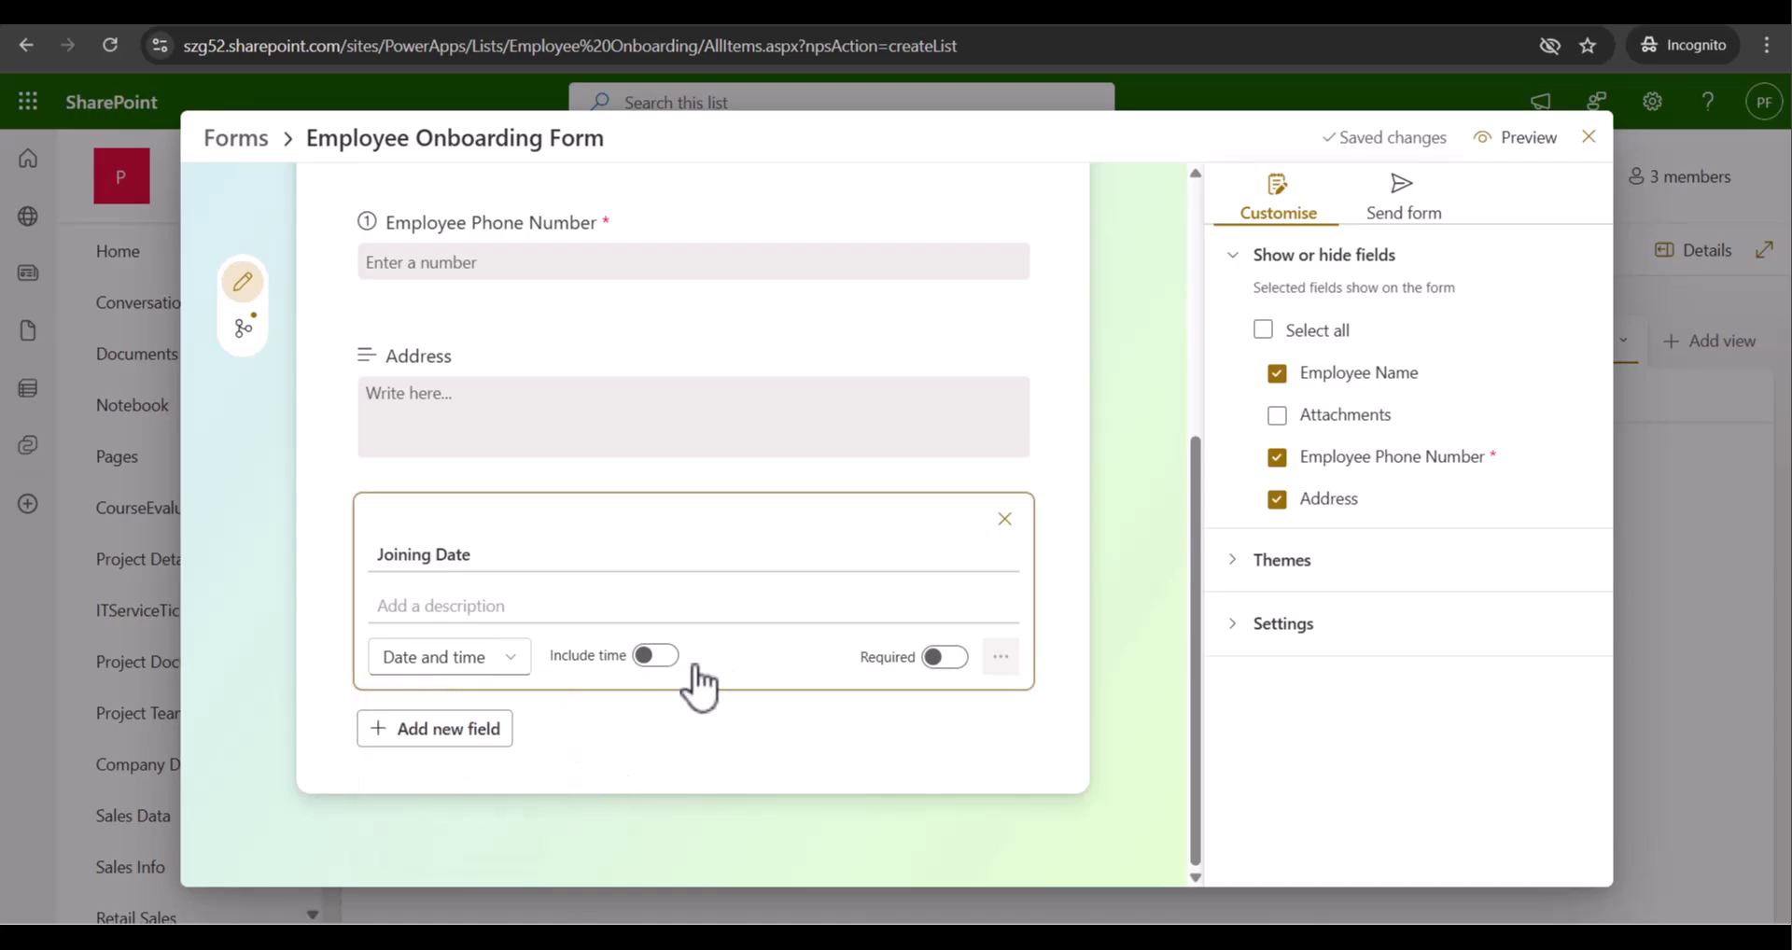
left_click(654, 656)
left_click(656, 655)
left_click(1003, 519)
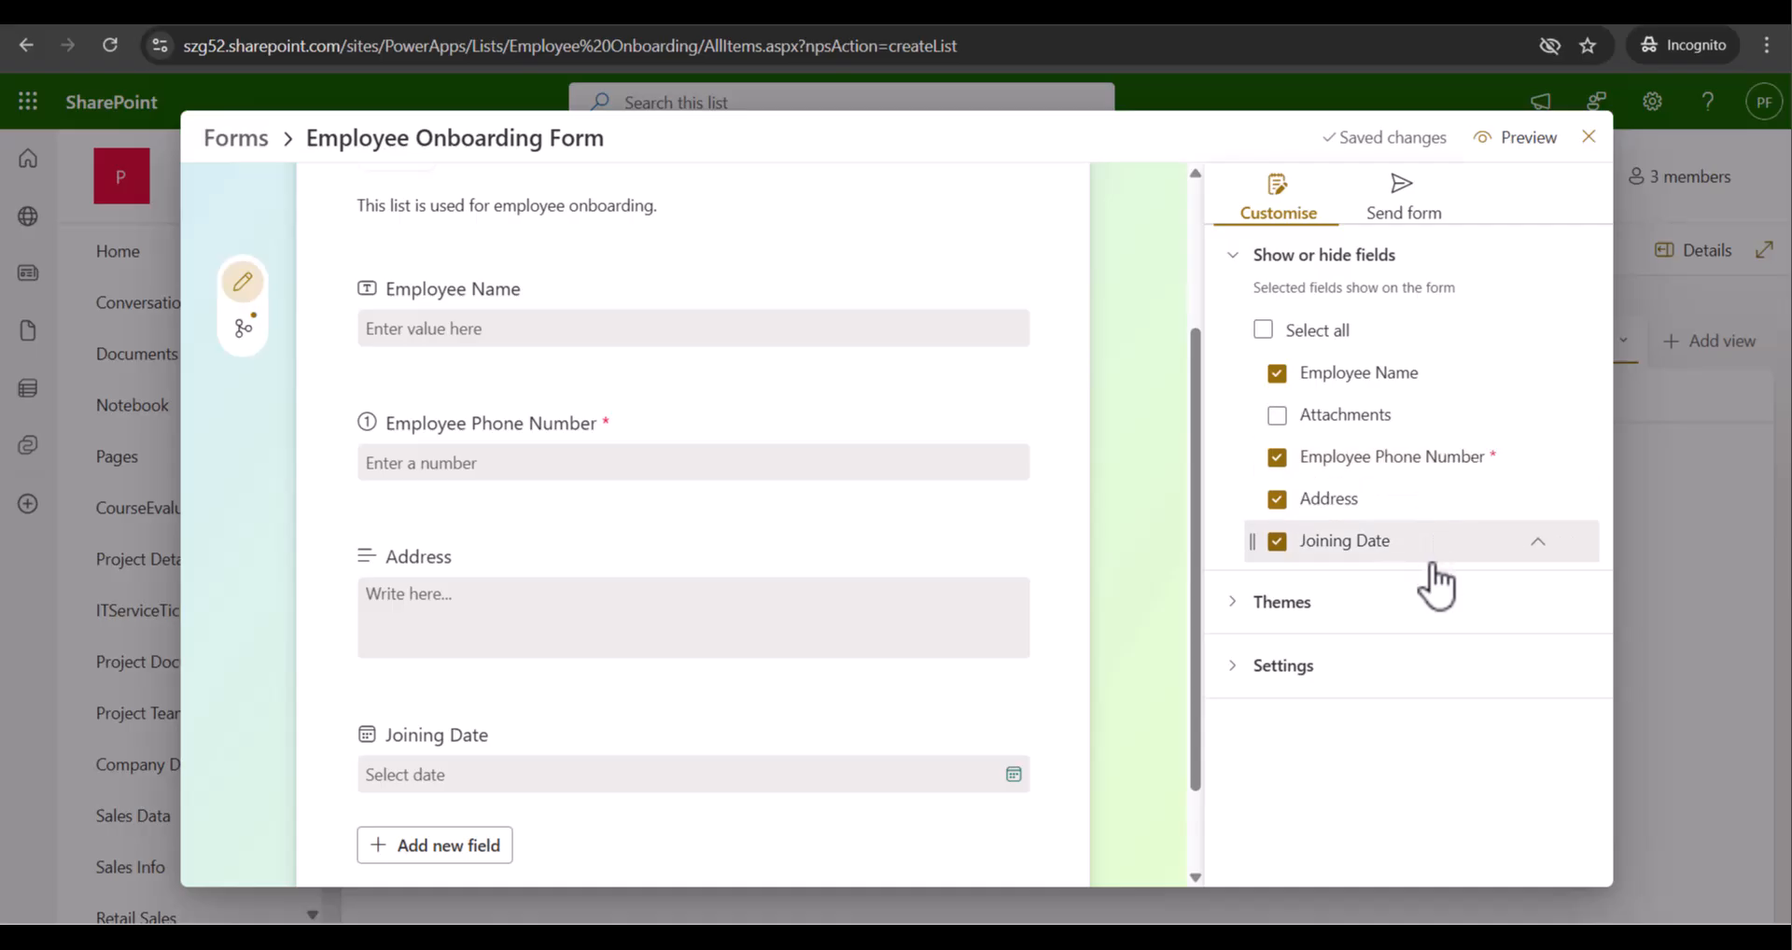
left_click(1277, 415)
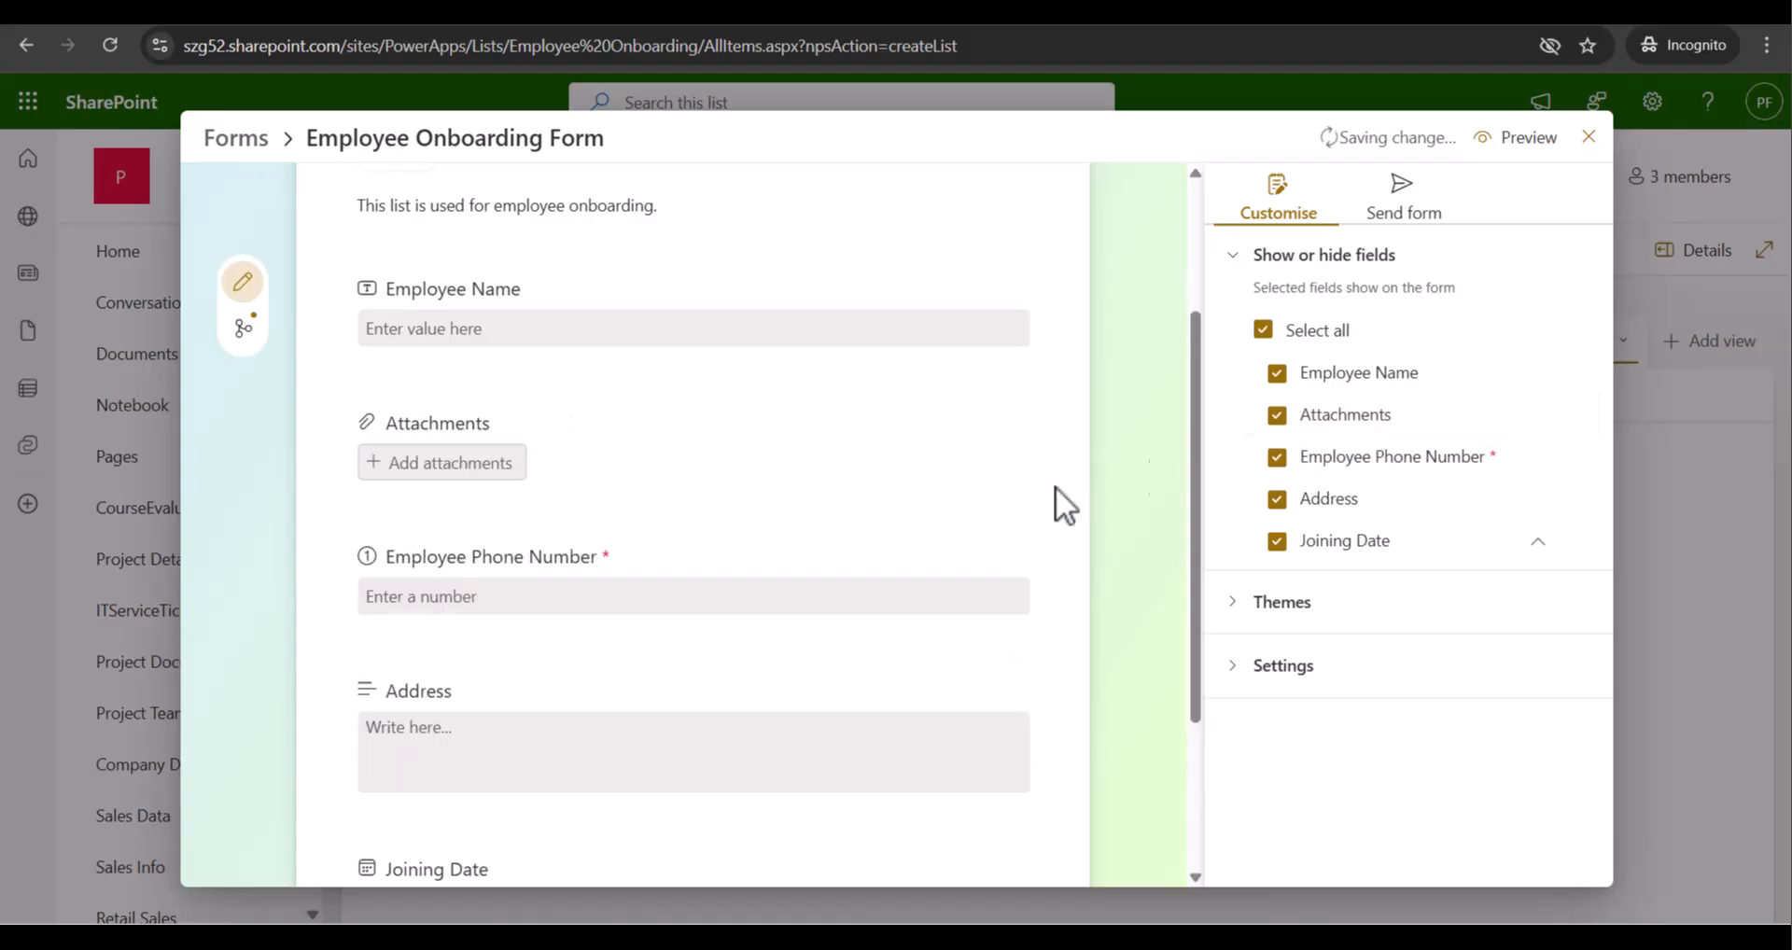
scroll(551, 653, "up", 2)
left_click(1284, 417)
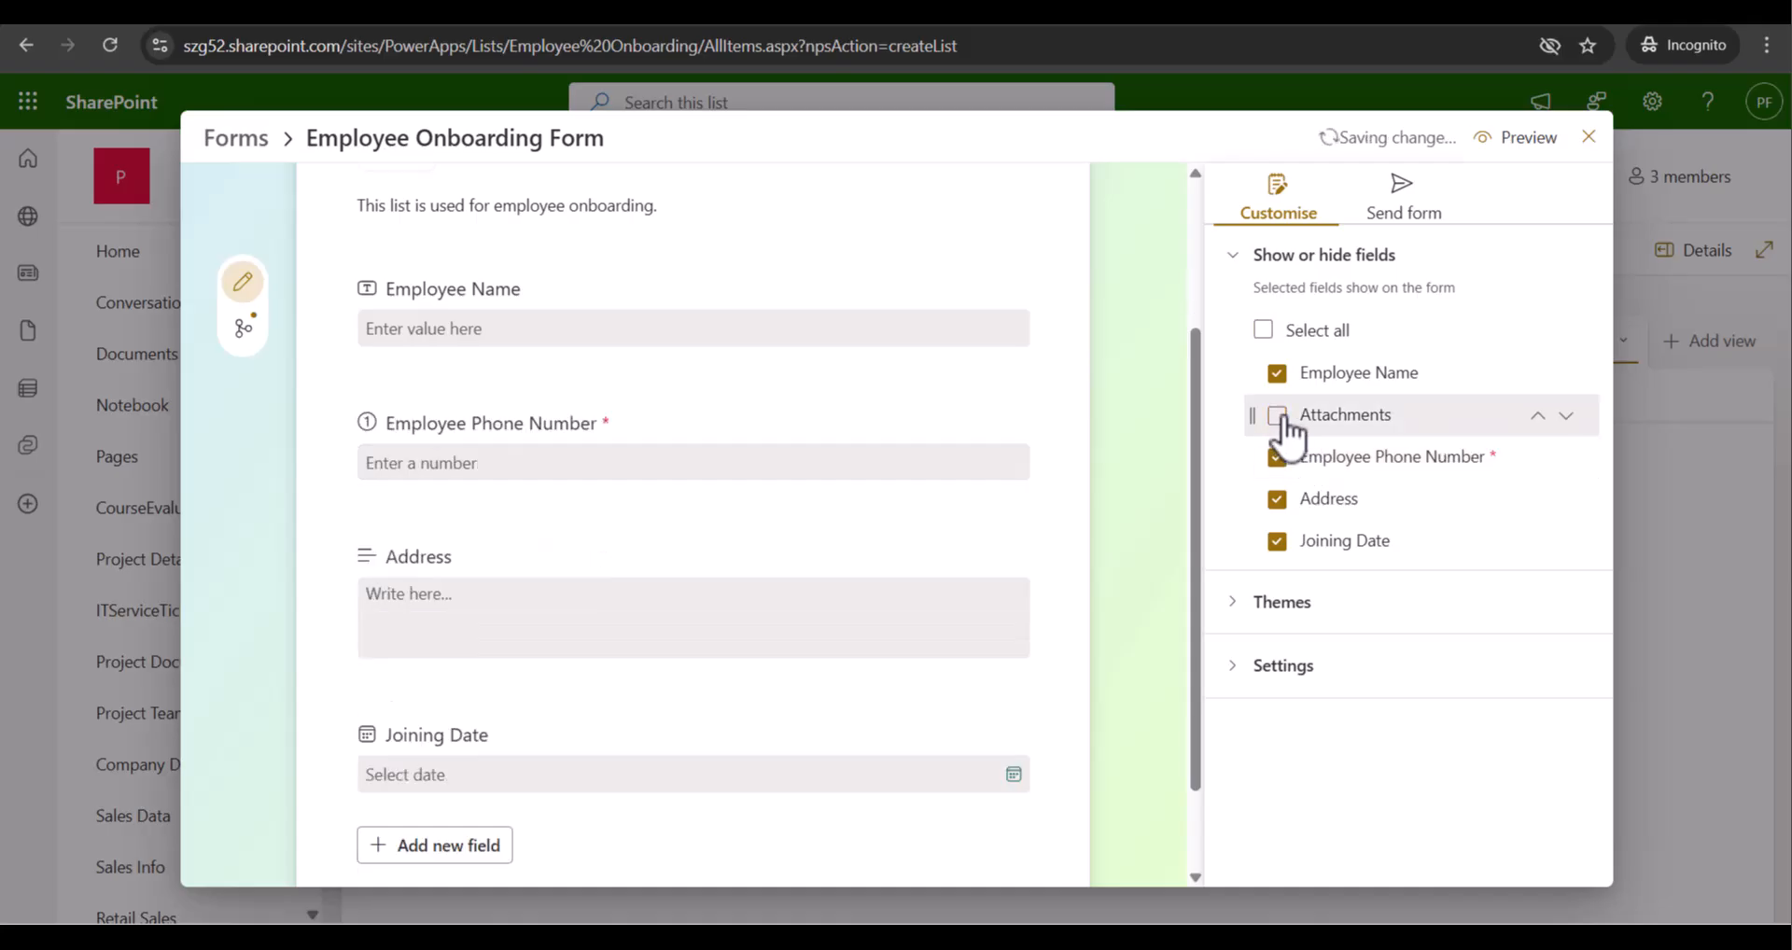
left_click(1230, 601)
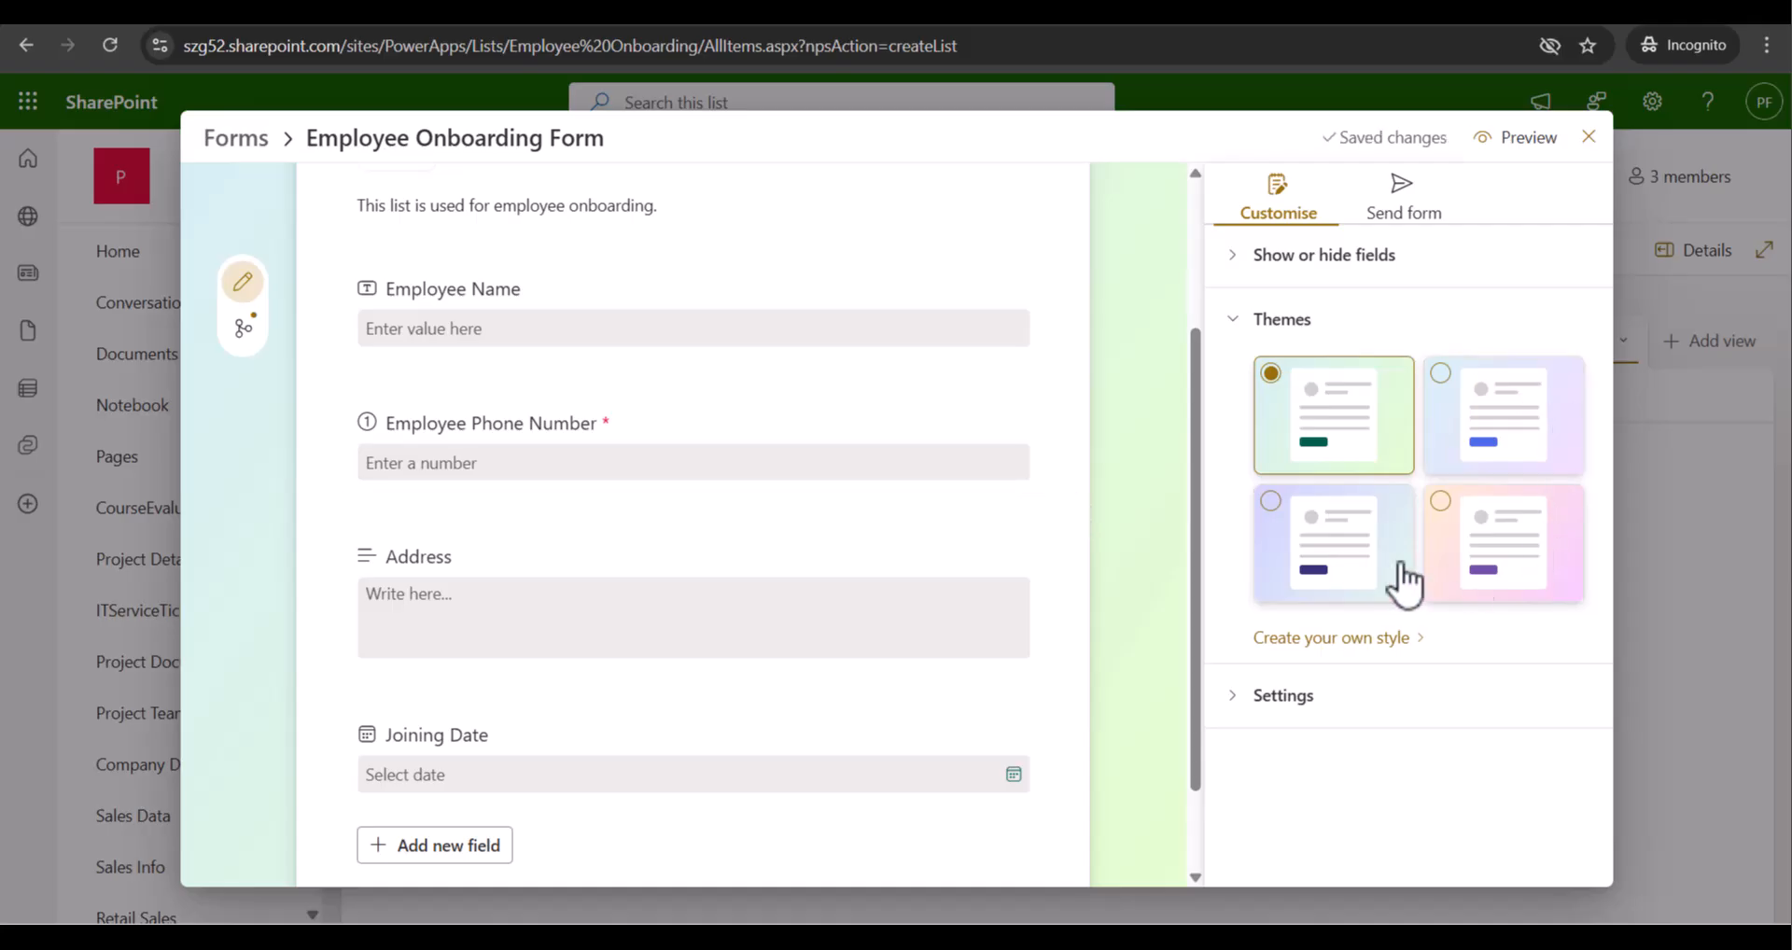
left_click(1254, 323)
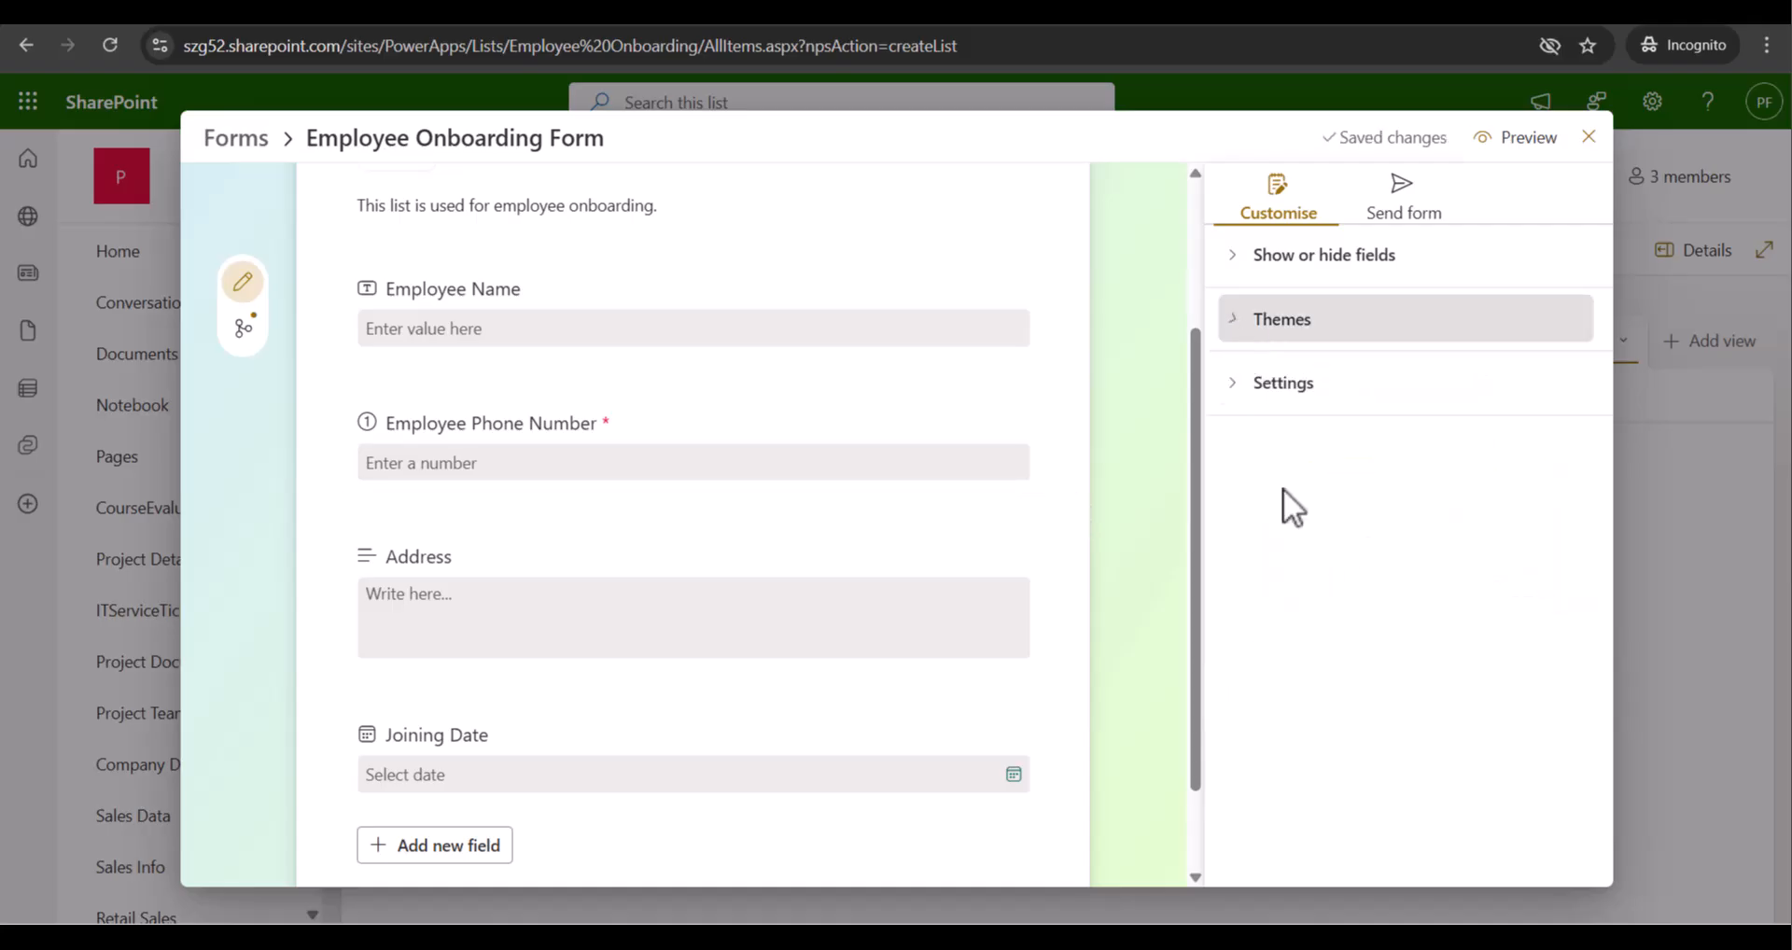
left_click(1241, 385)
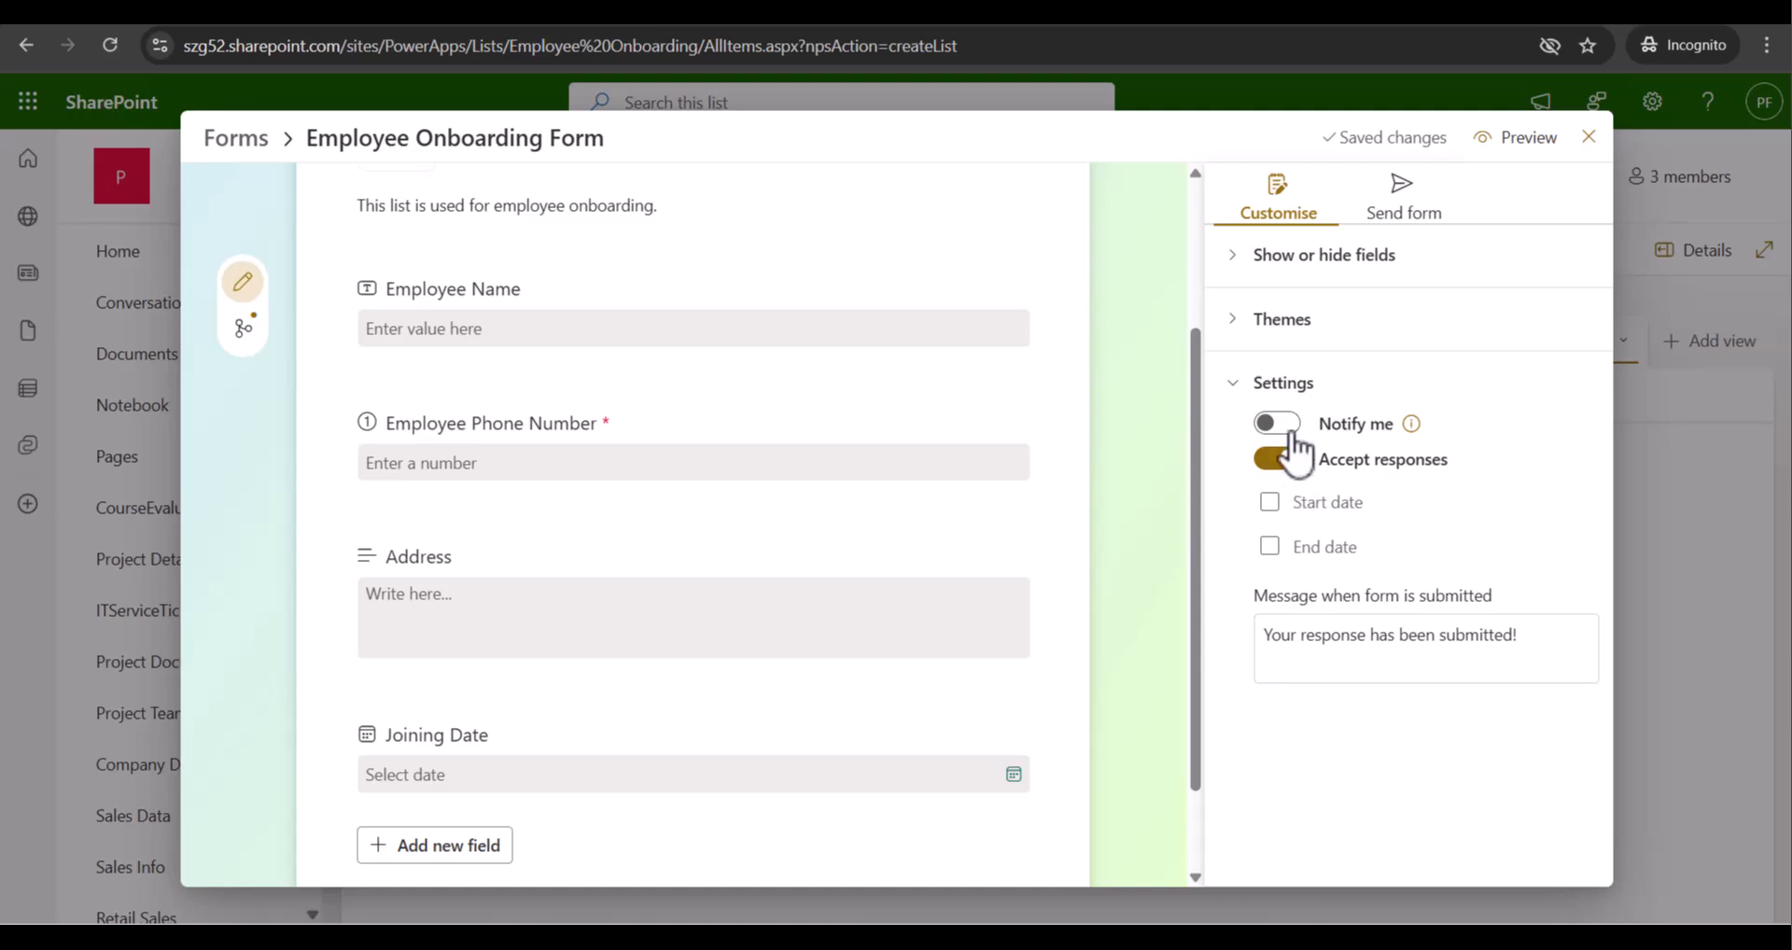
left_click(1241, 383)
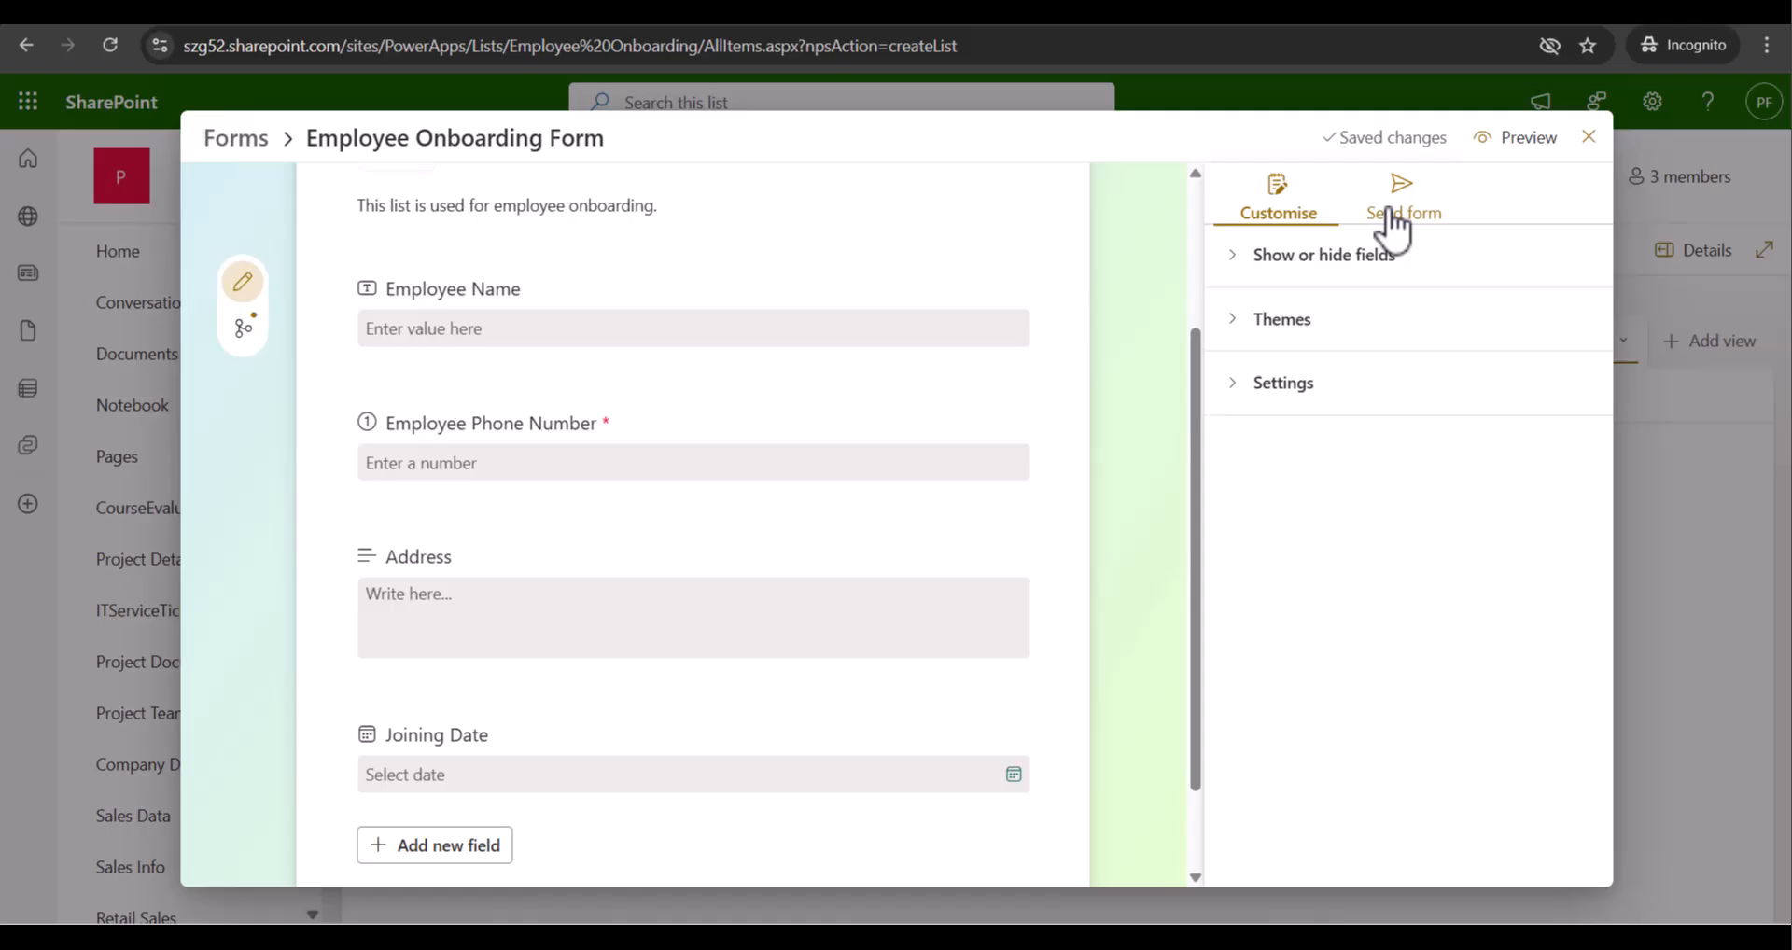
scroll(905, 503, "down", 2)
scroll(653, 579, "up", 4)
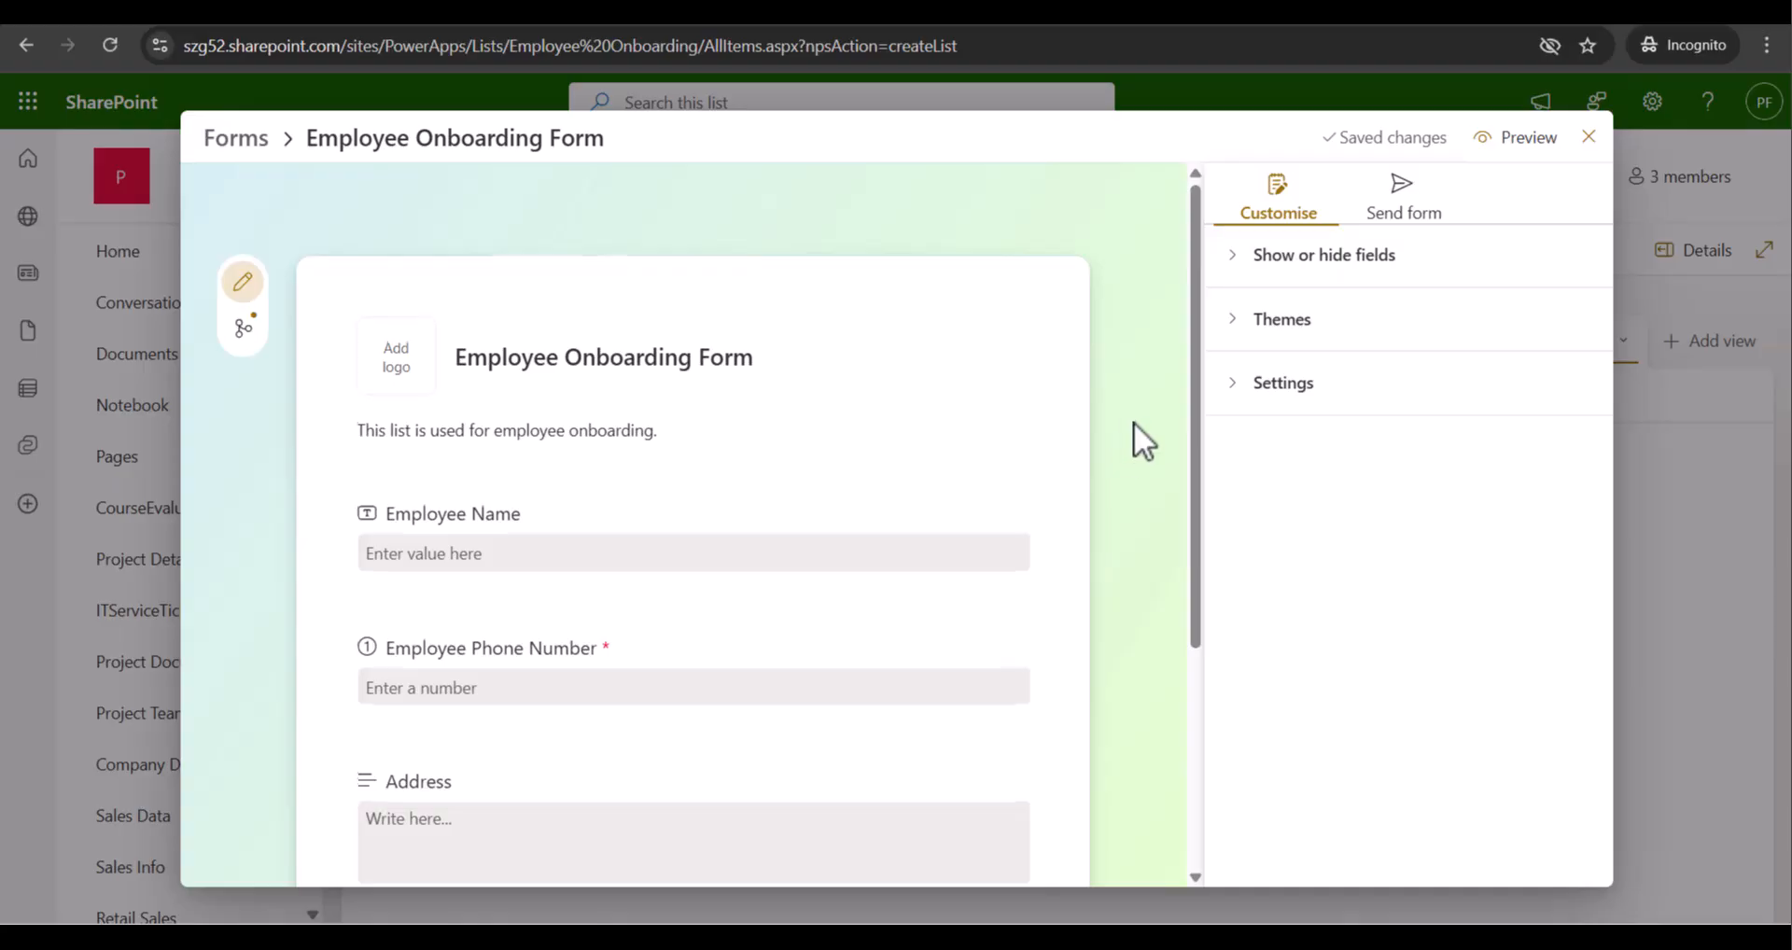
scroll(1133, 425, "down", 1)
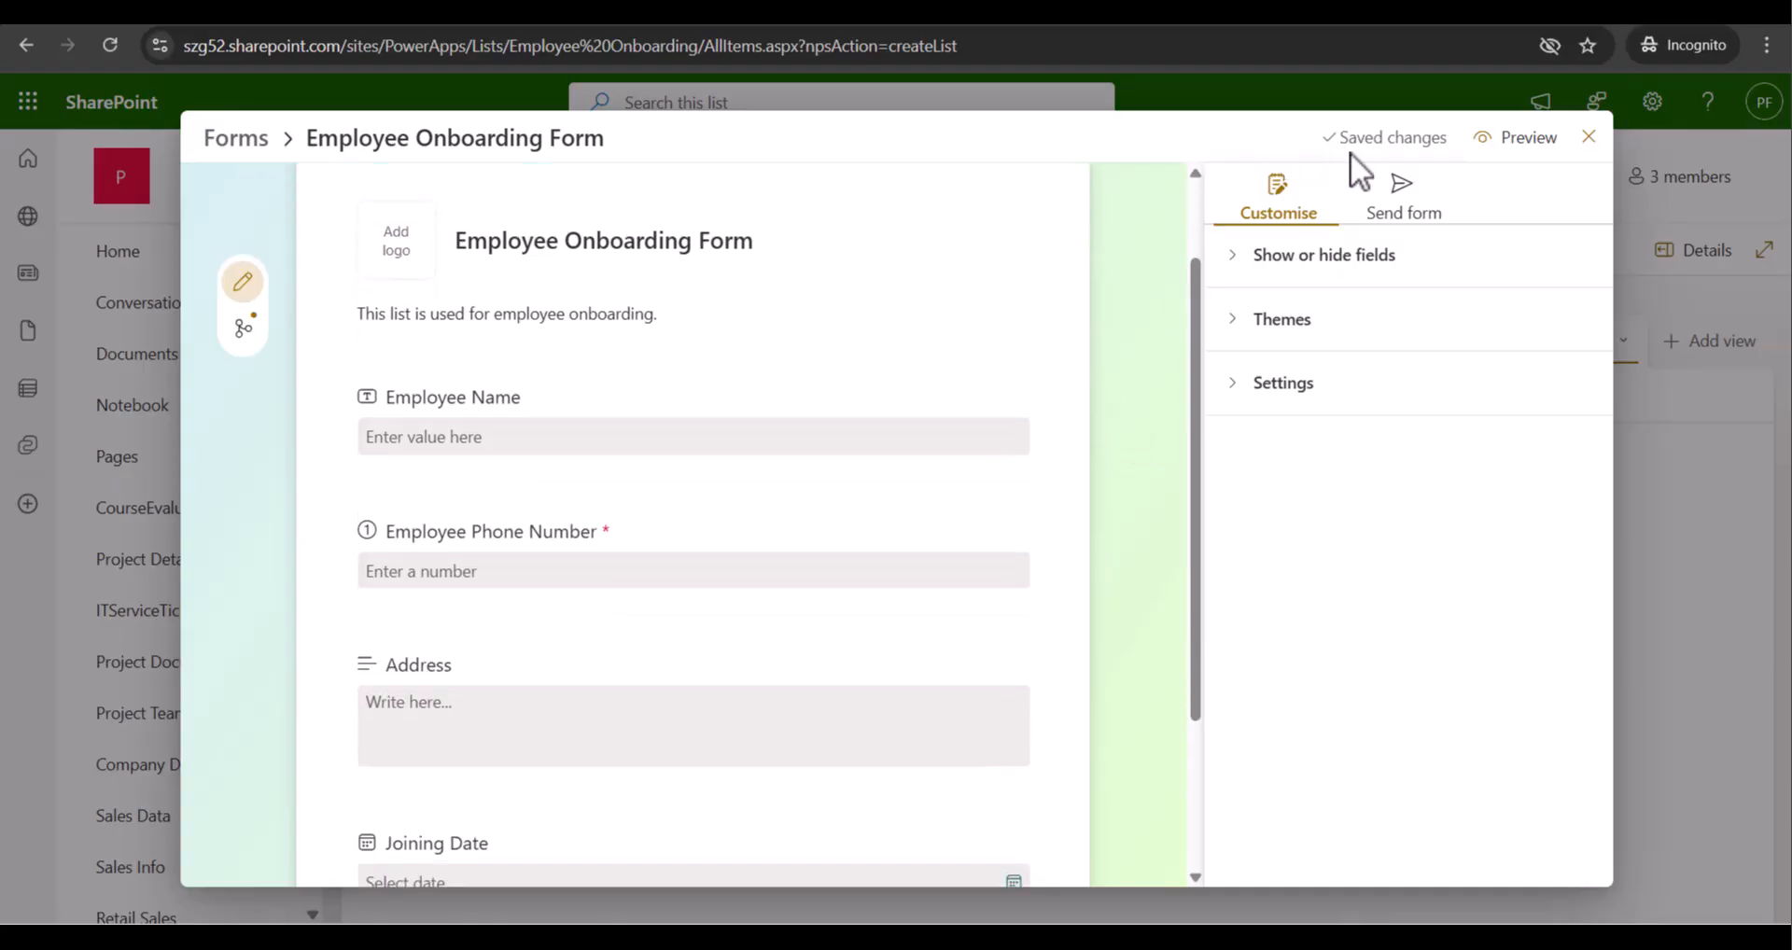
scroll(993, 507, "down", 2)
scroll(993, 506, "up", 4)
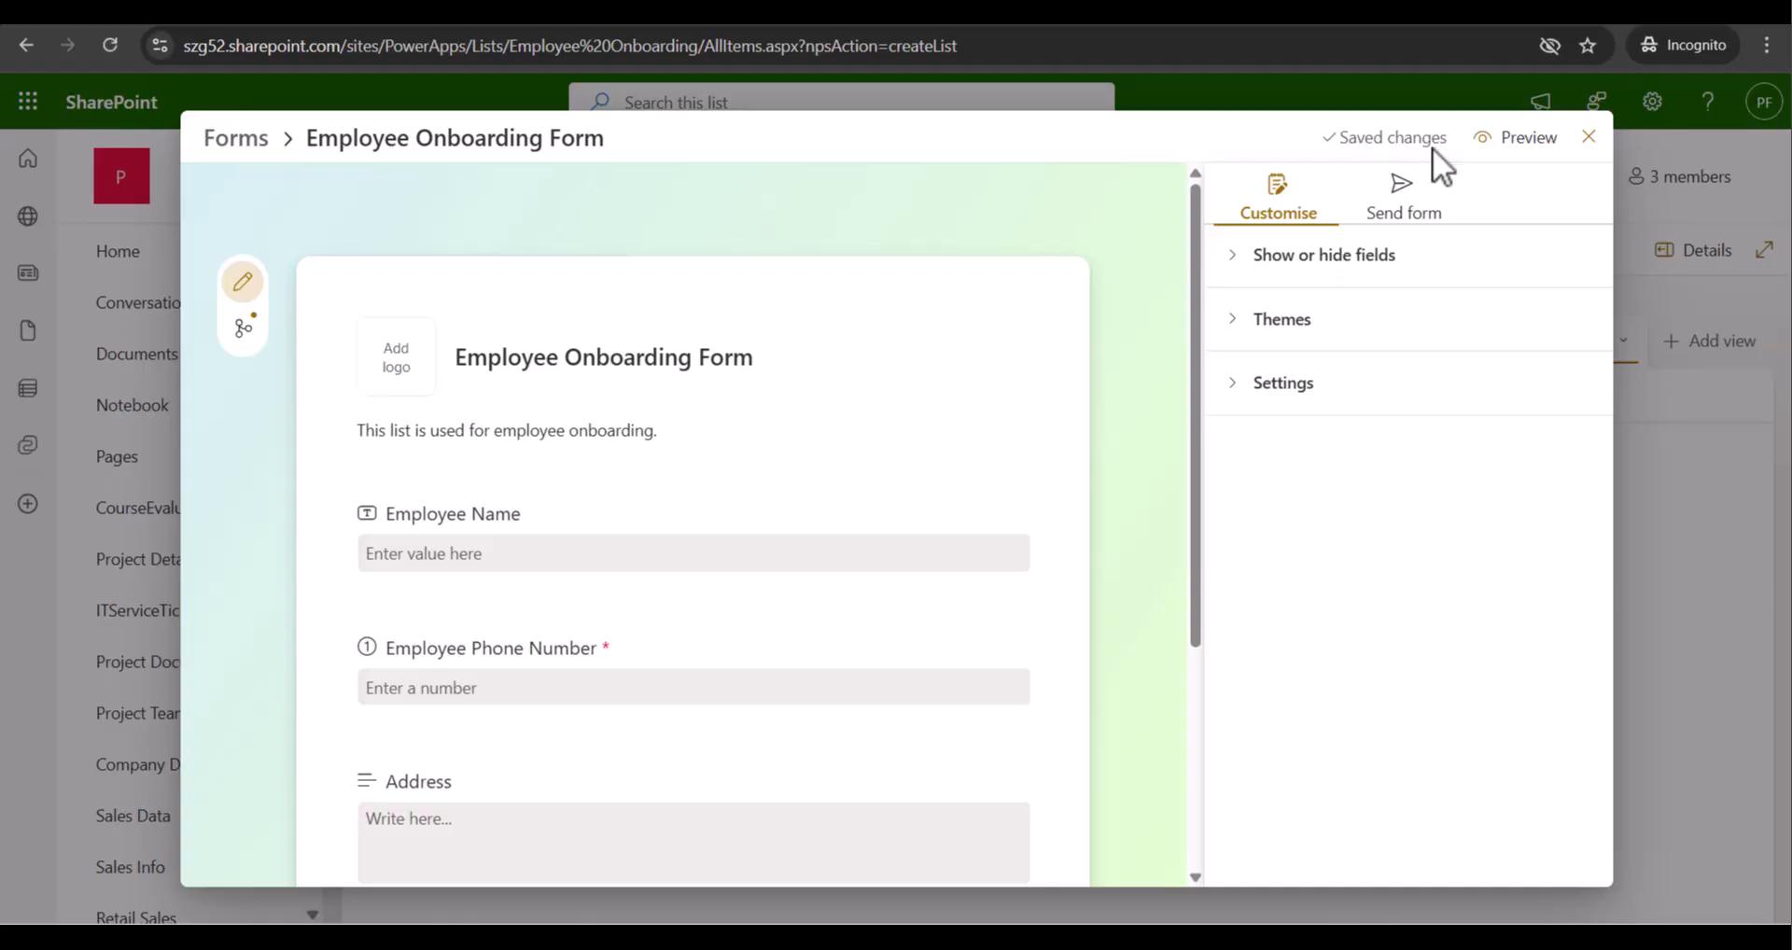
scroll(701, 468, "down", 3)
scroll(887, 348, "up", 3)
scroll(664, 403, "down", 1)
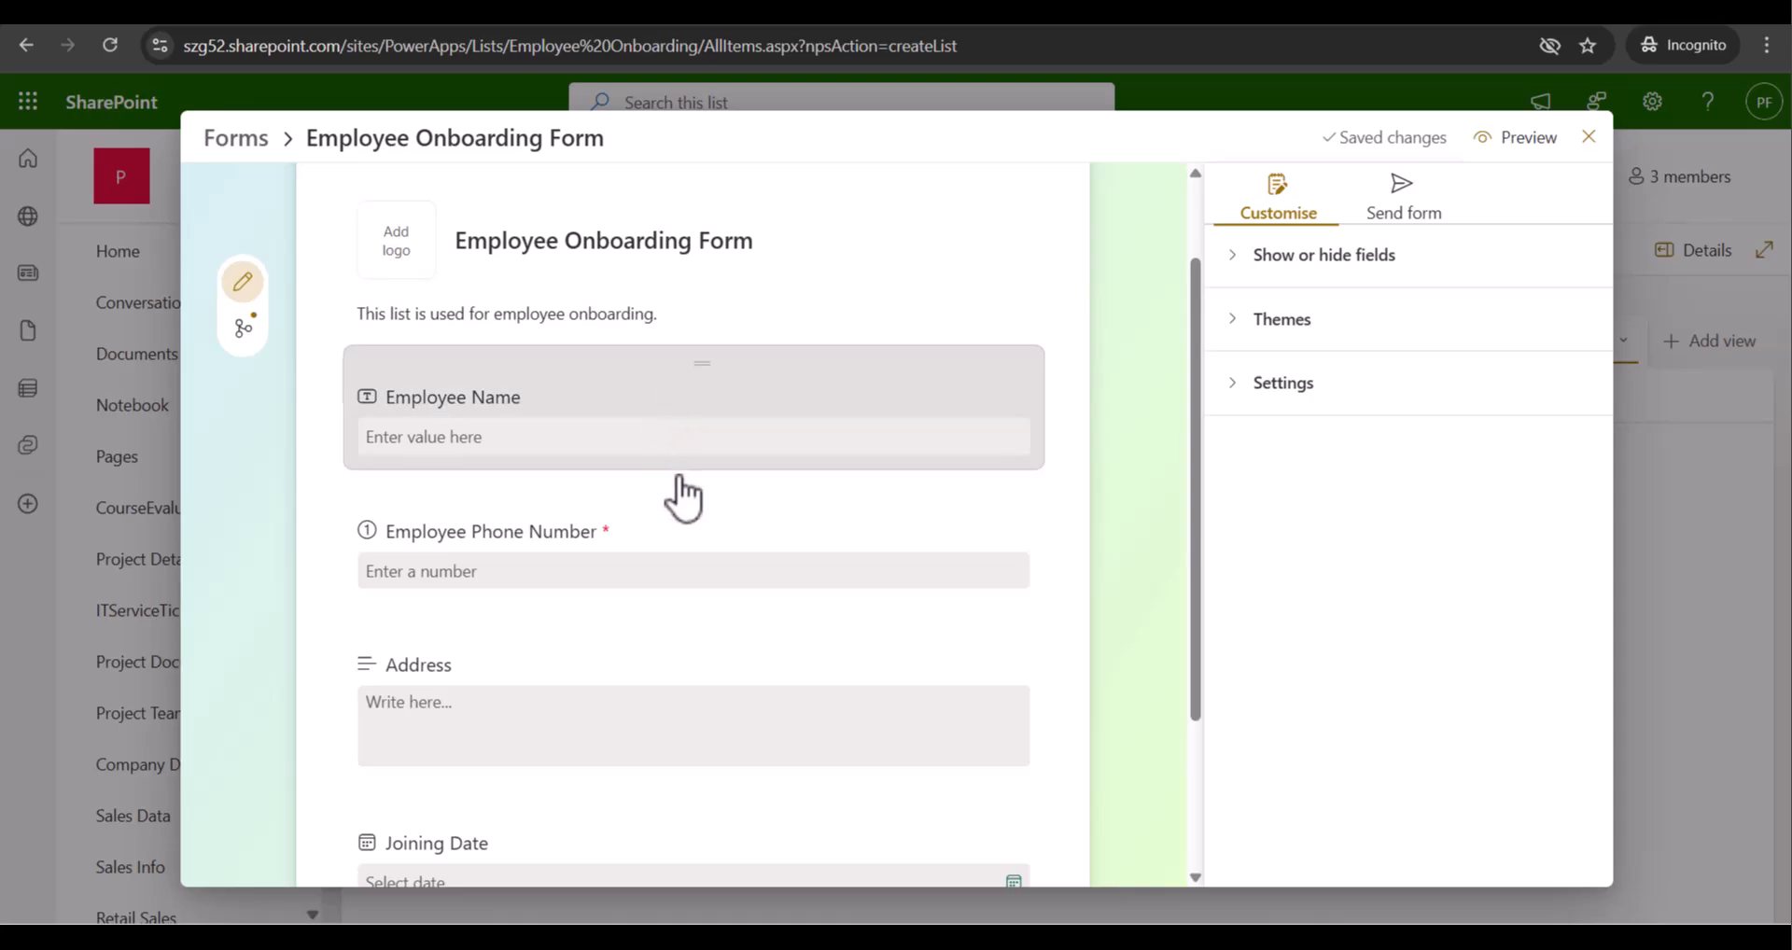
scroll(961, 835, "up", 1)
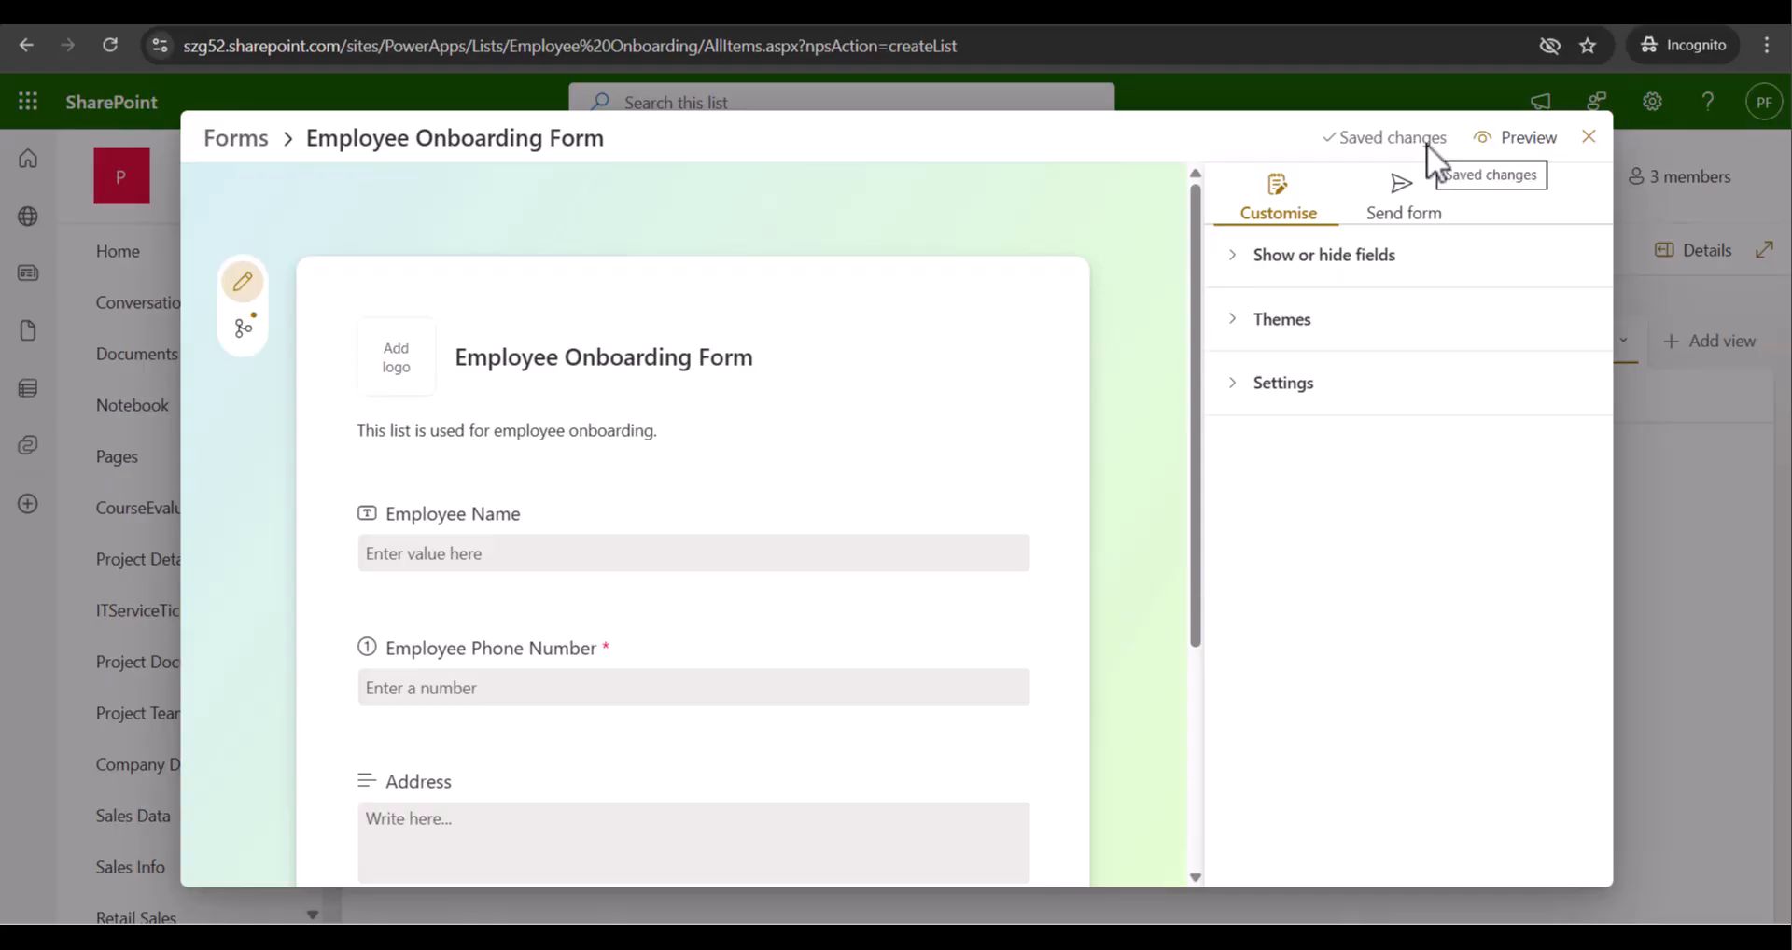
Preview the form and fill in the employee name, phone number and address
left_click(1503, 157)
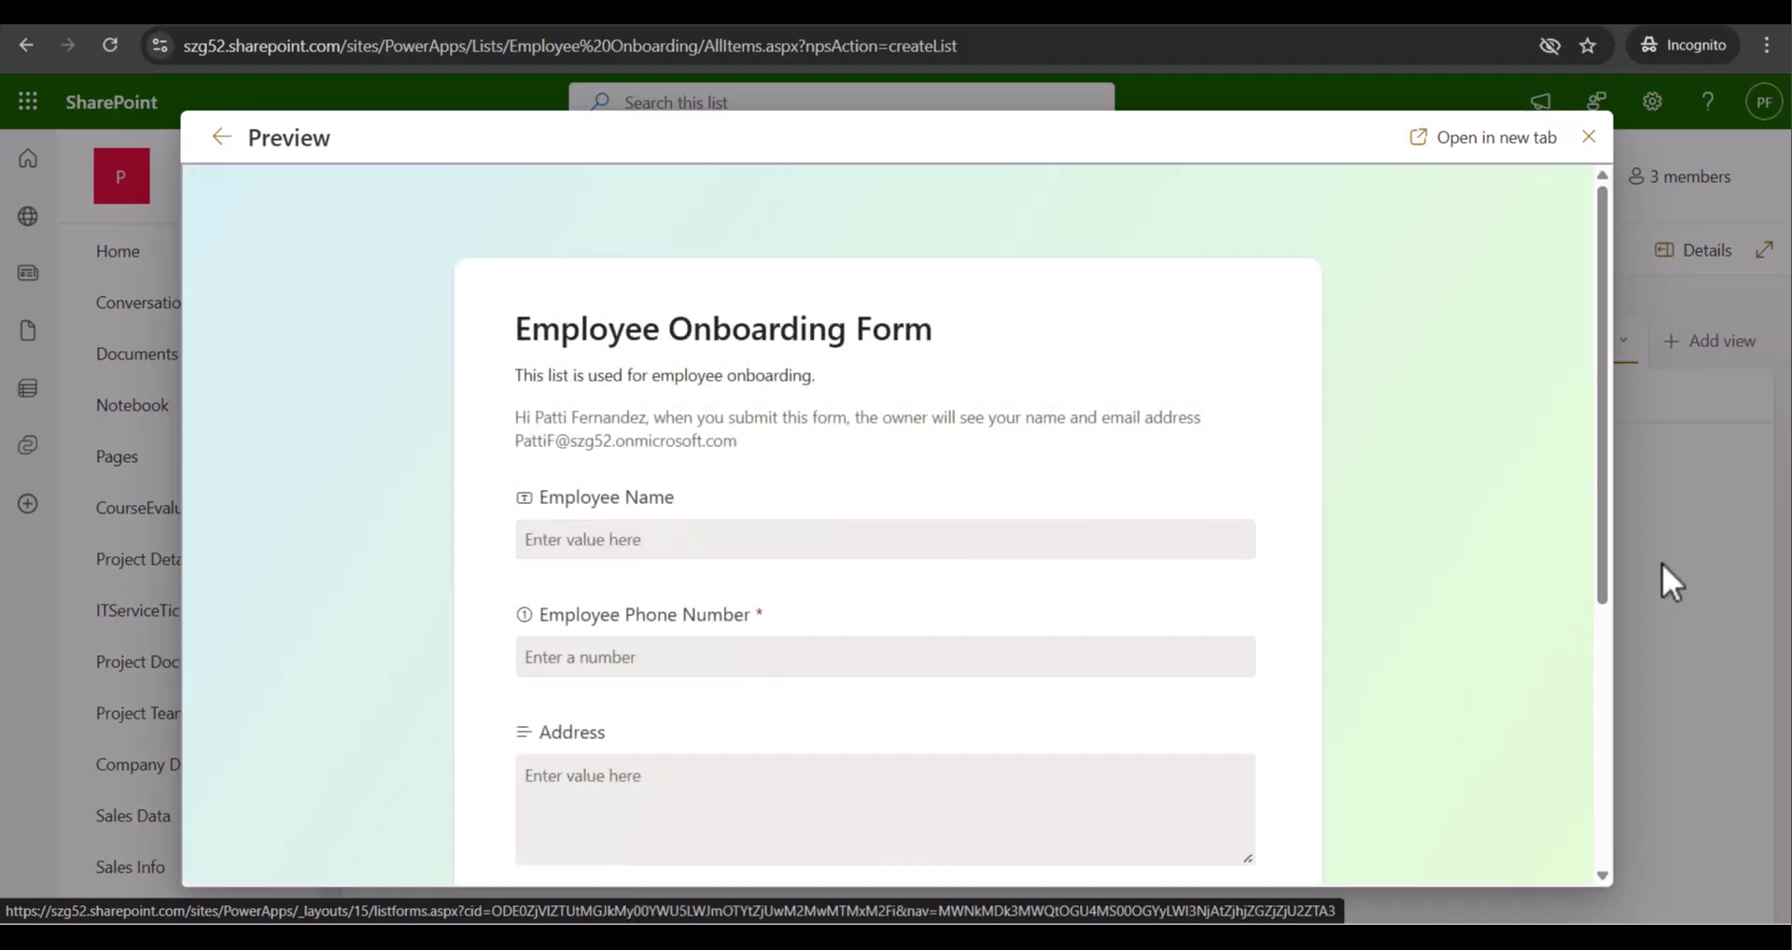
left_click_drag(1603, 528, 1635, 664)
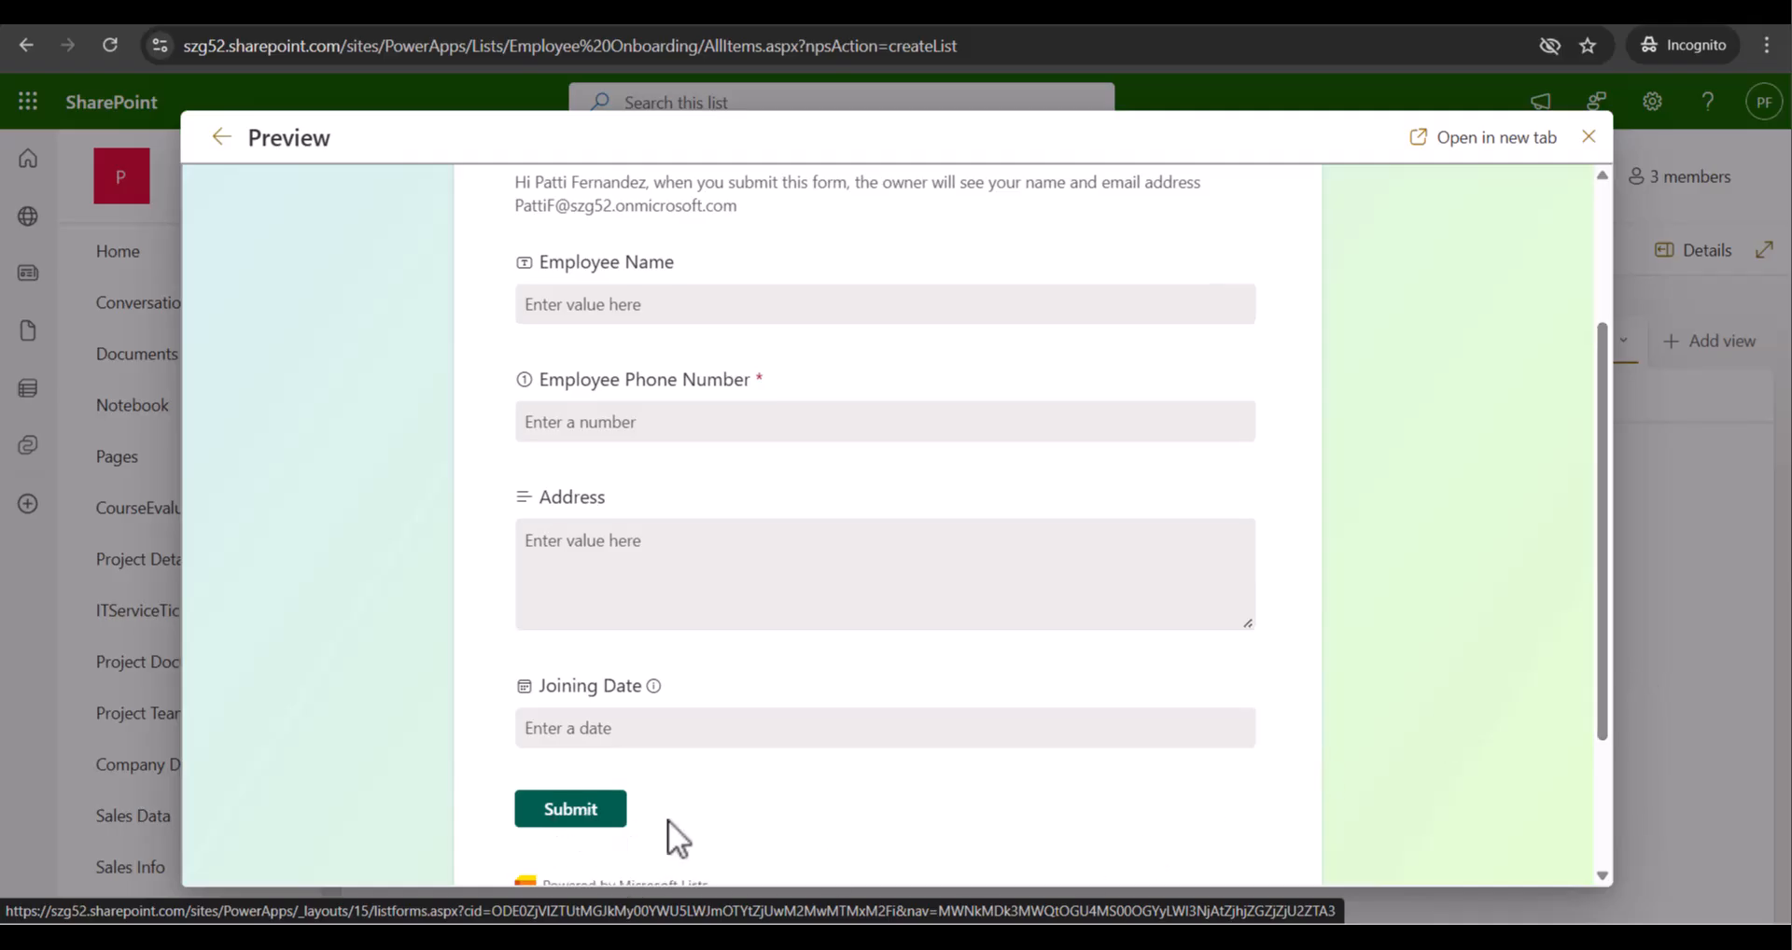
scroll(668, 819, "up", 2)
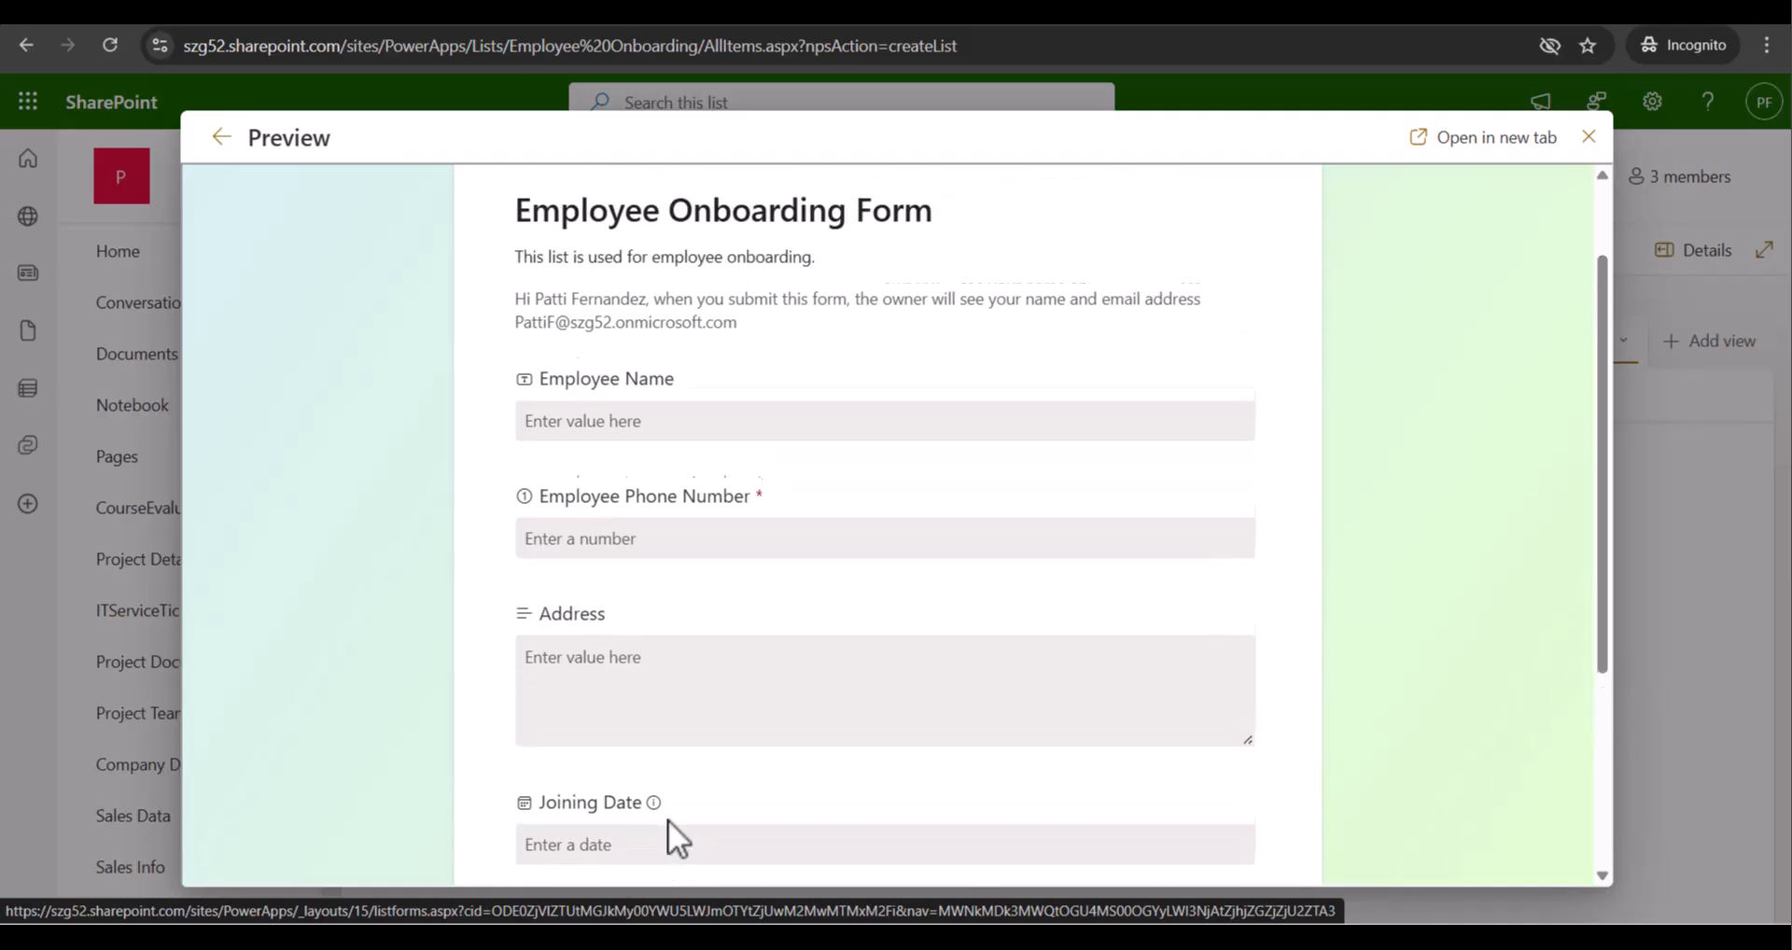
left_click(699, 429)
scroll(696, 435, "down", 2)
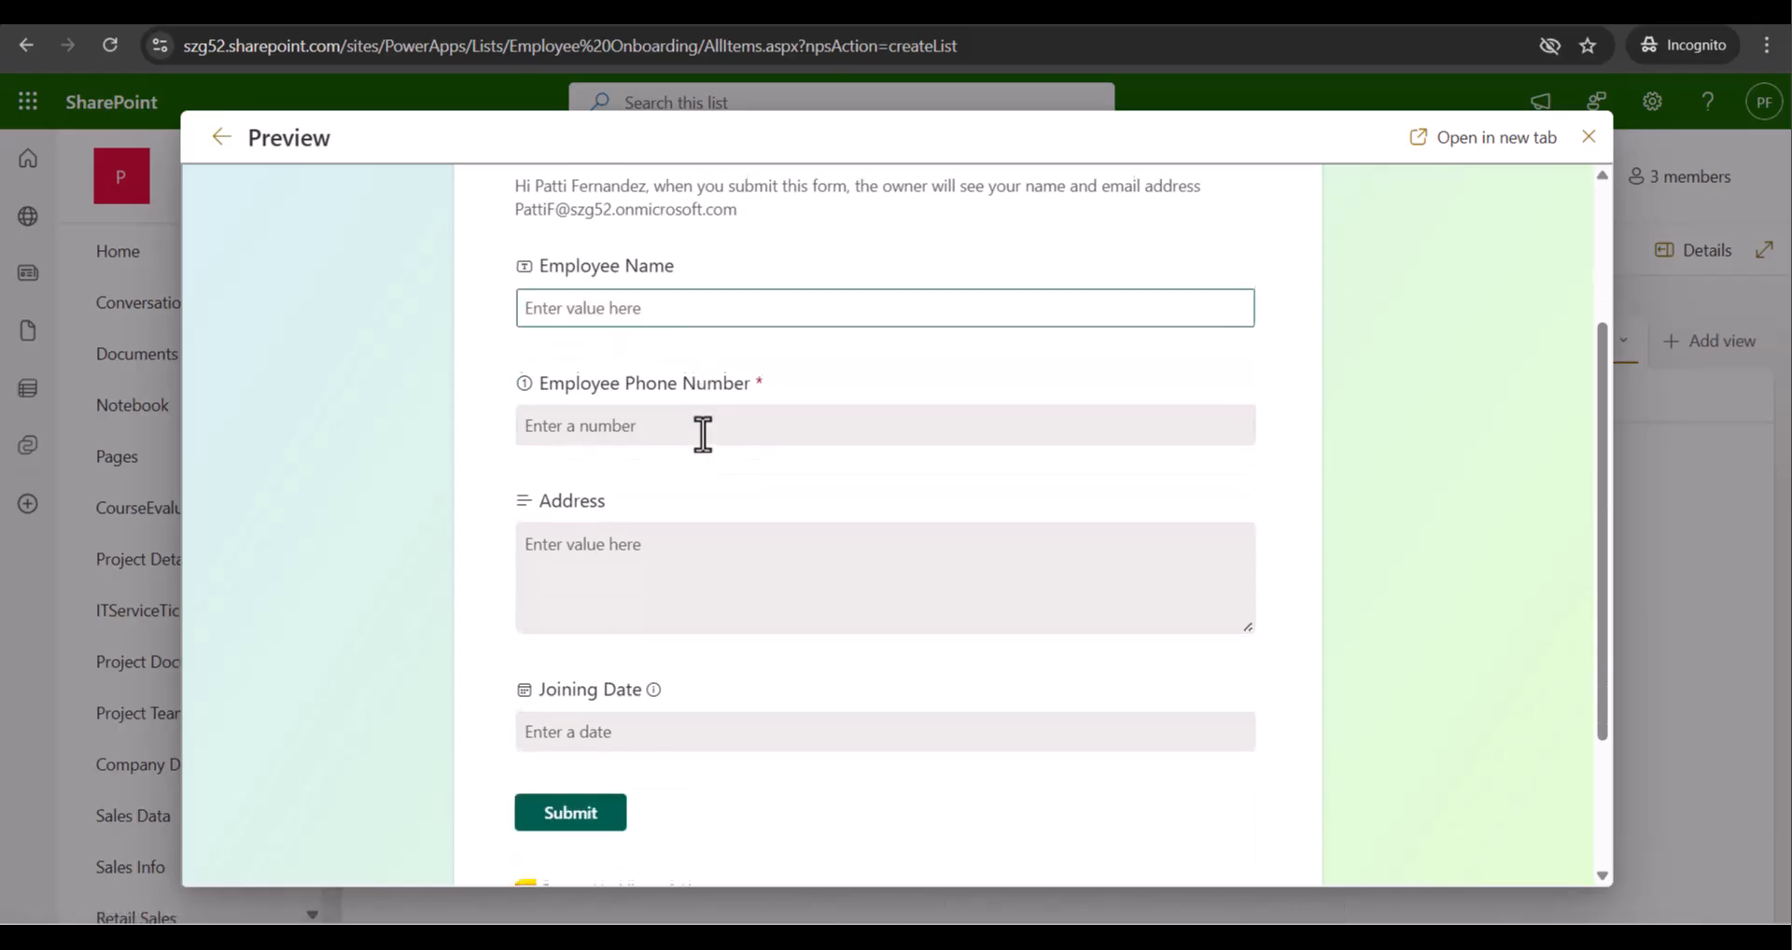
type("Preeti")
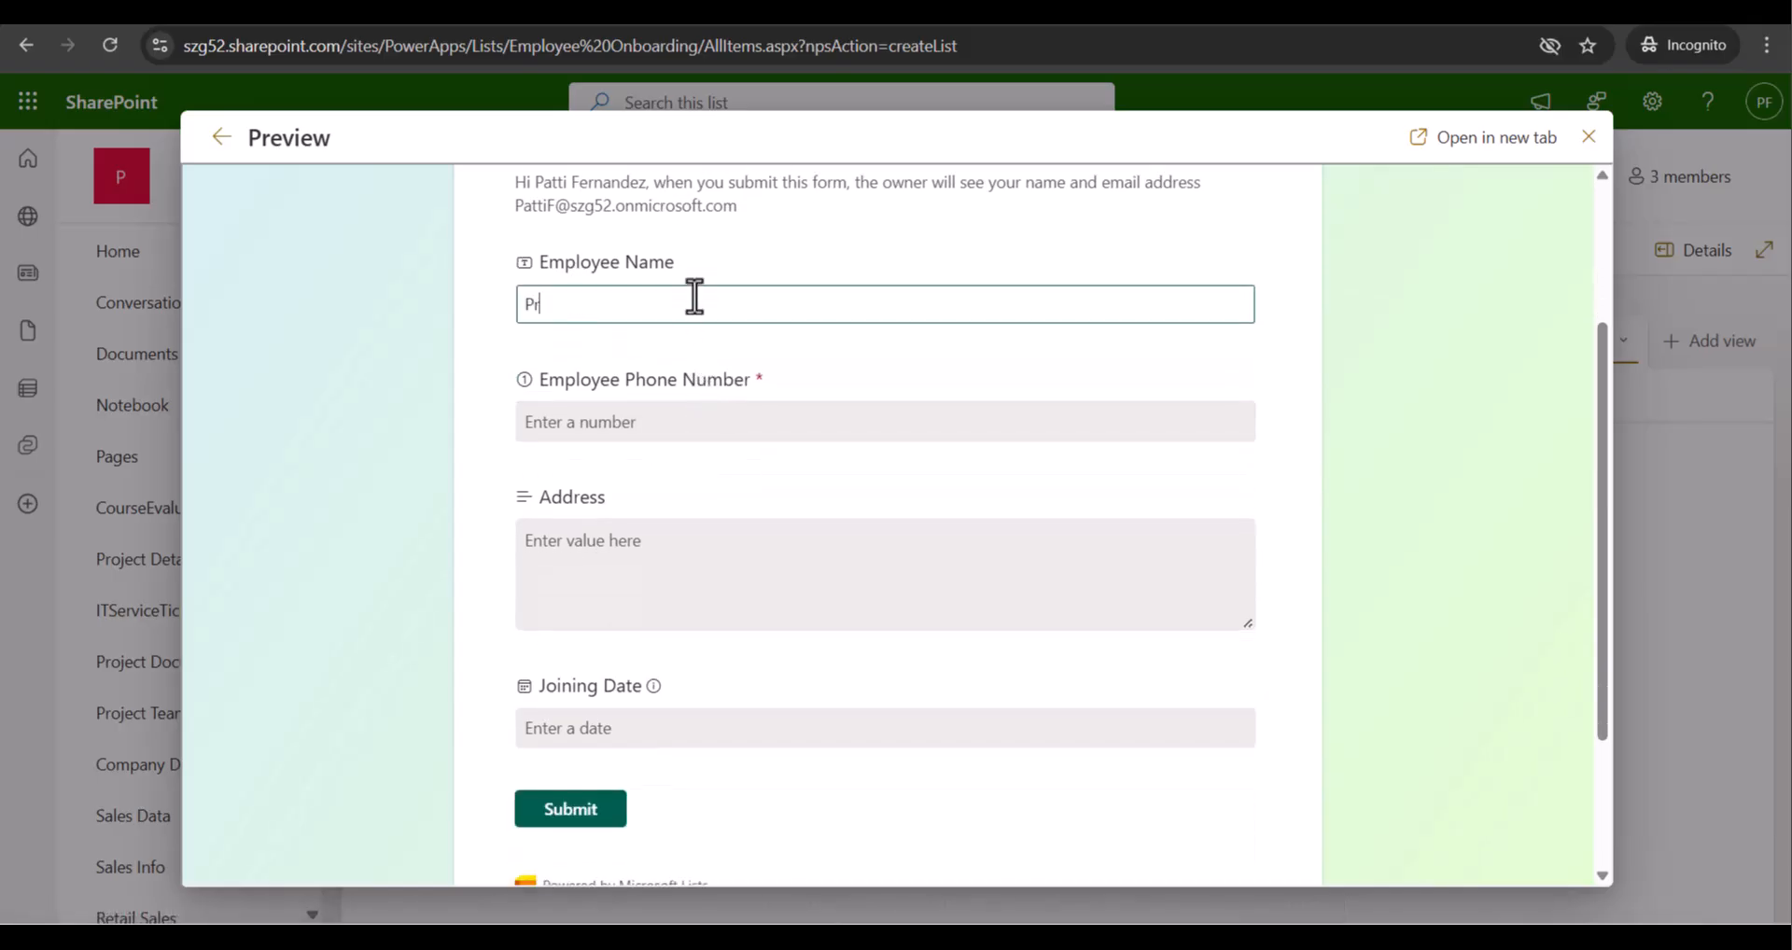
left_click(678, 424)
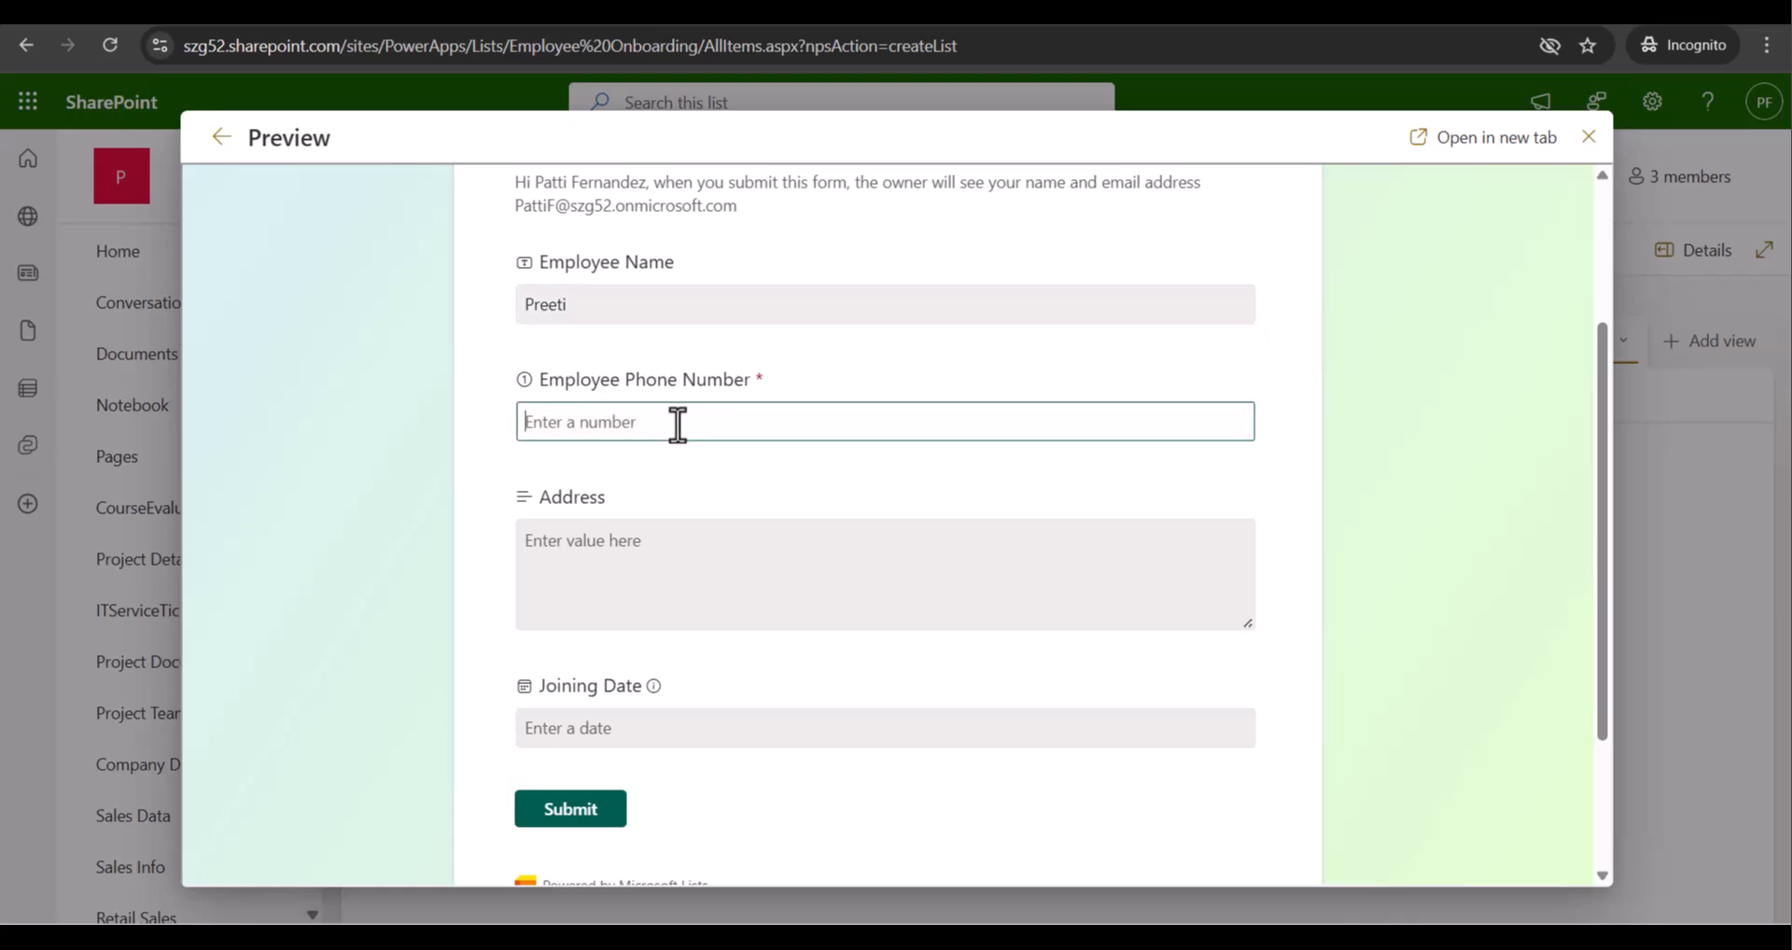
type("9")
key("BackSpace")
left_click(630, 571)
type("Ba")
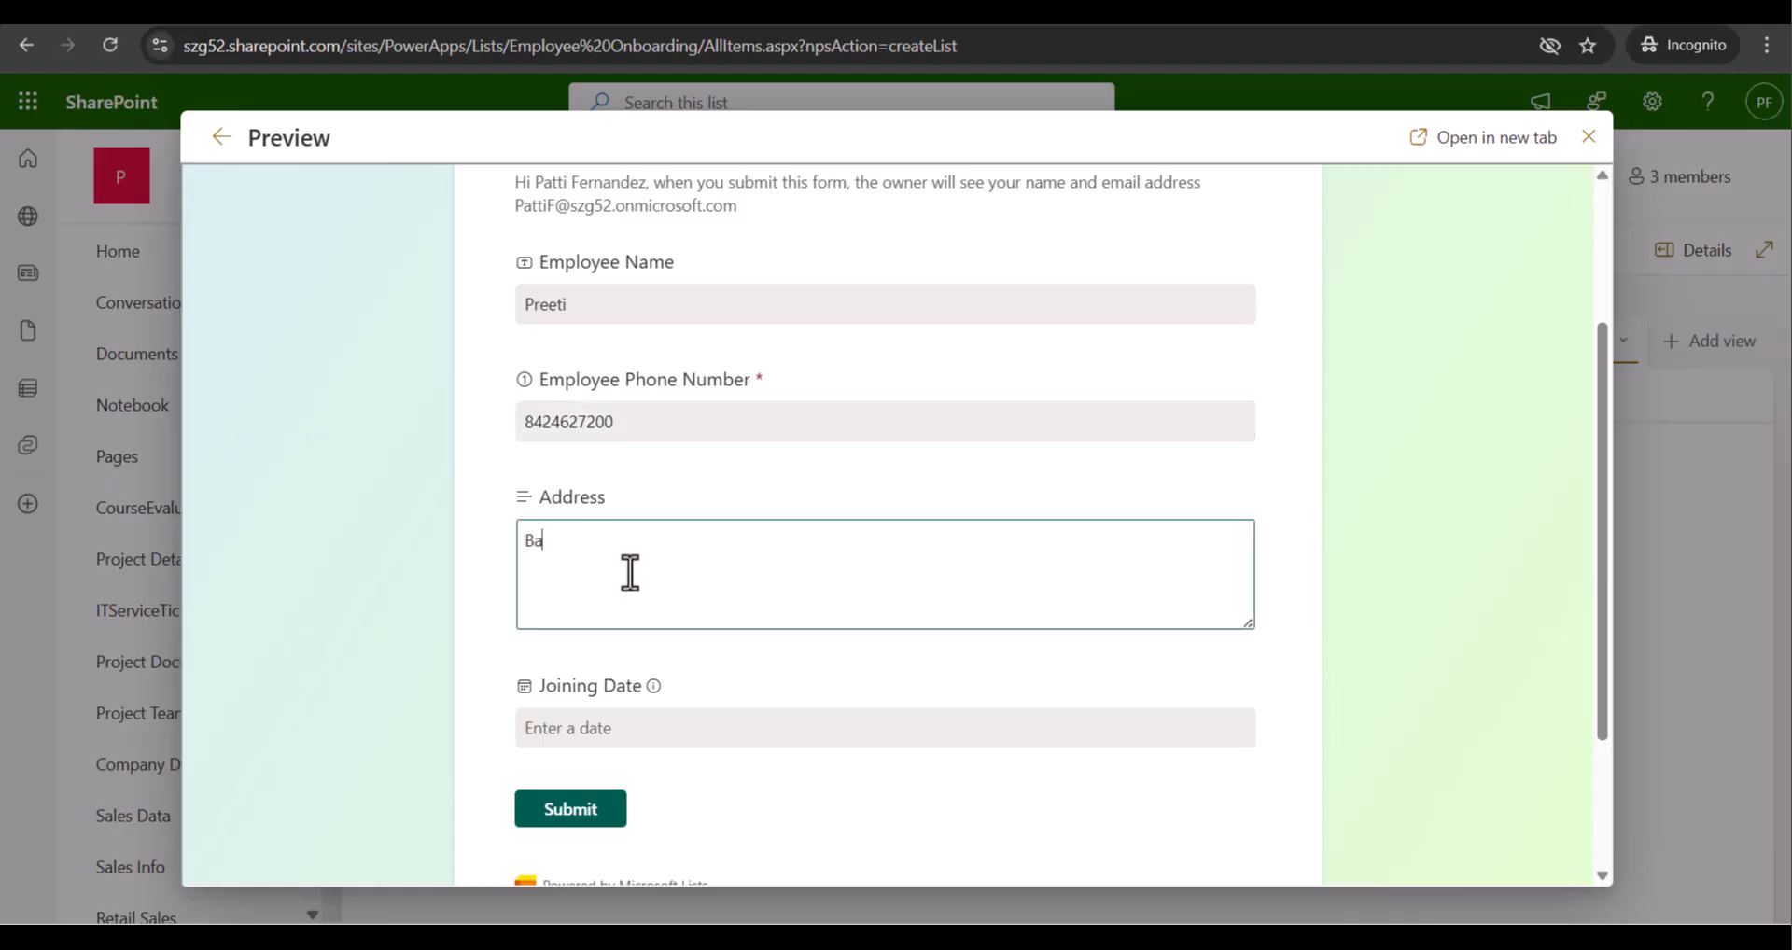
type("ngalore")
left_click_drag(1249, 626, 1245, 564)
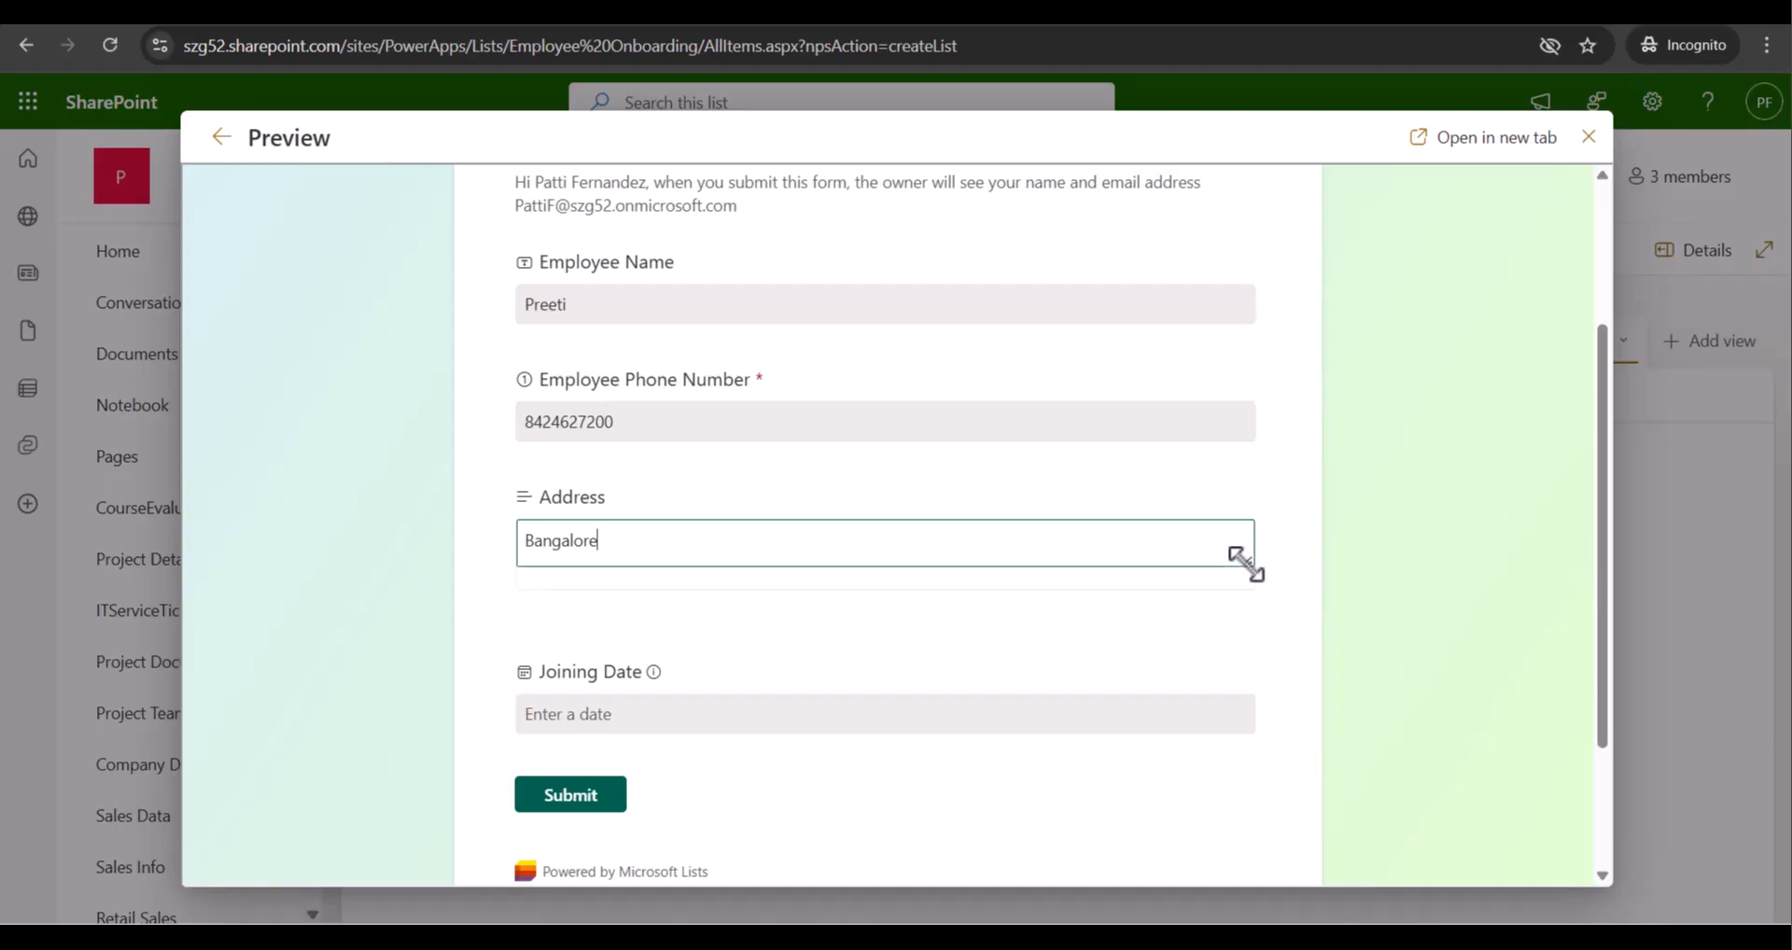
Set the Joining Date to 10/10/2025 and submit the test response
left_click(812, 713)
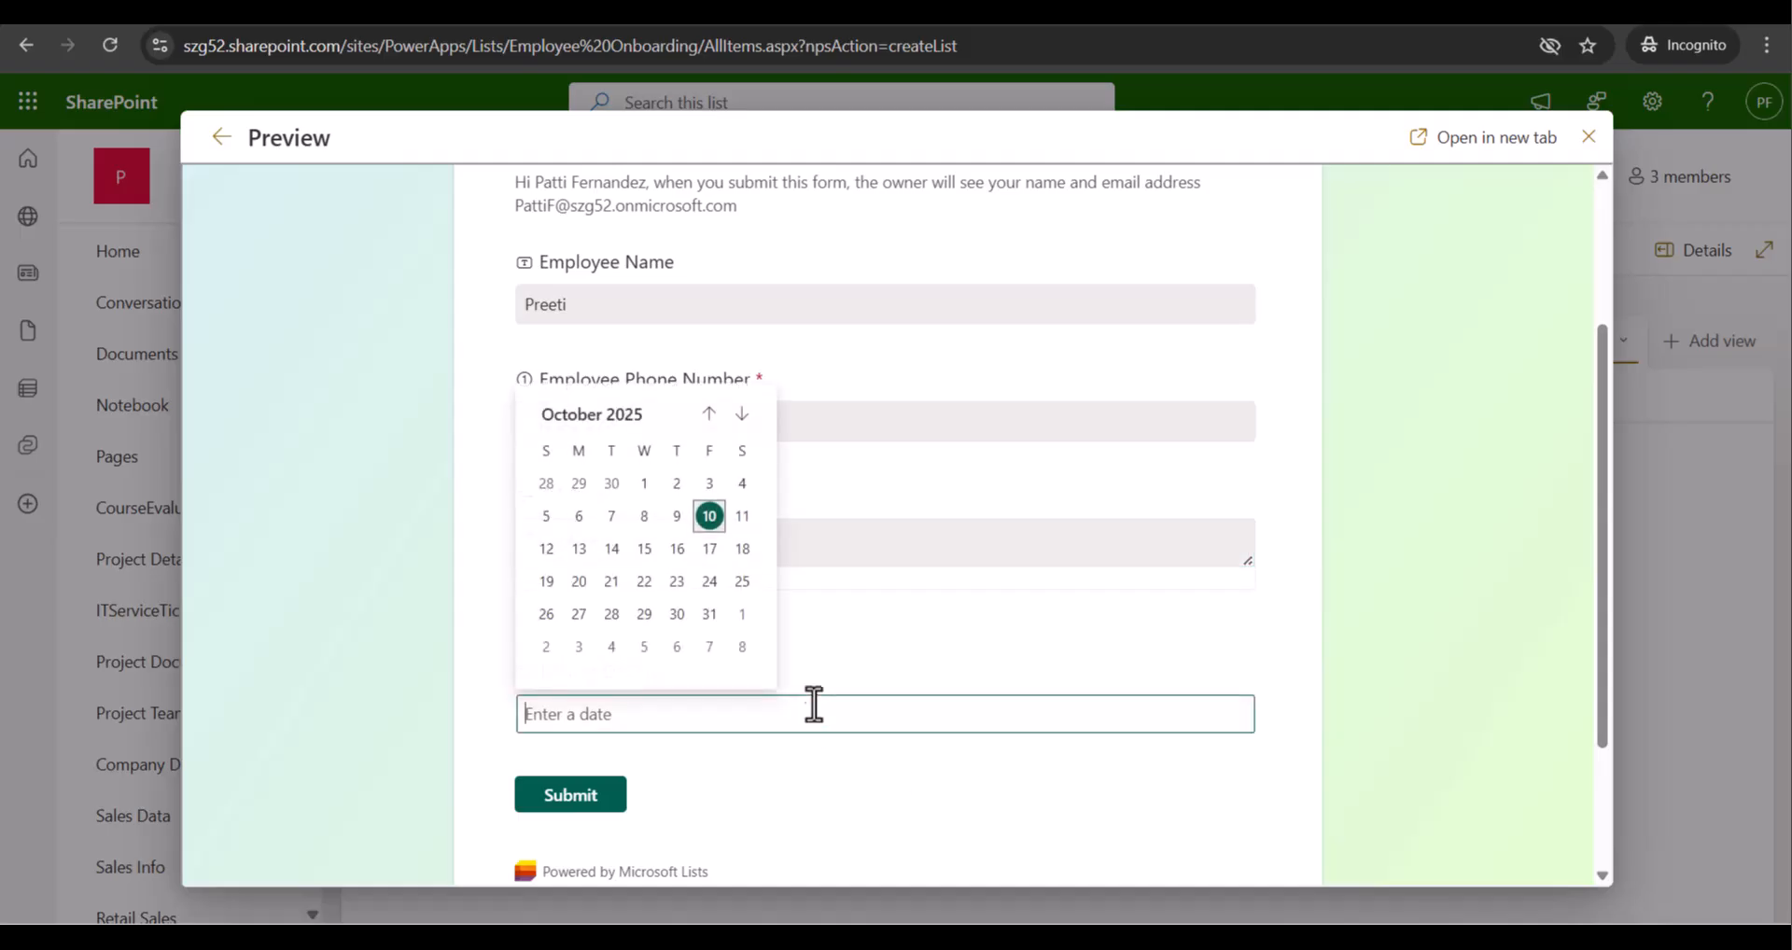
left_click(720, 527)
scroll(688, 804, "up", 3)
scroll(672, 816, "down", 5)
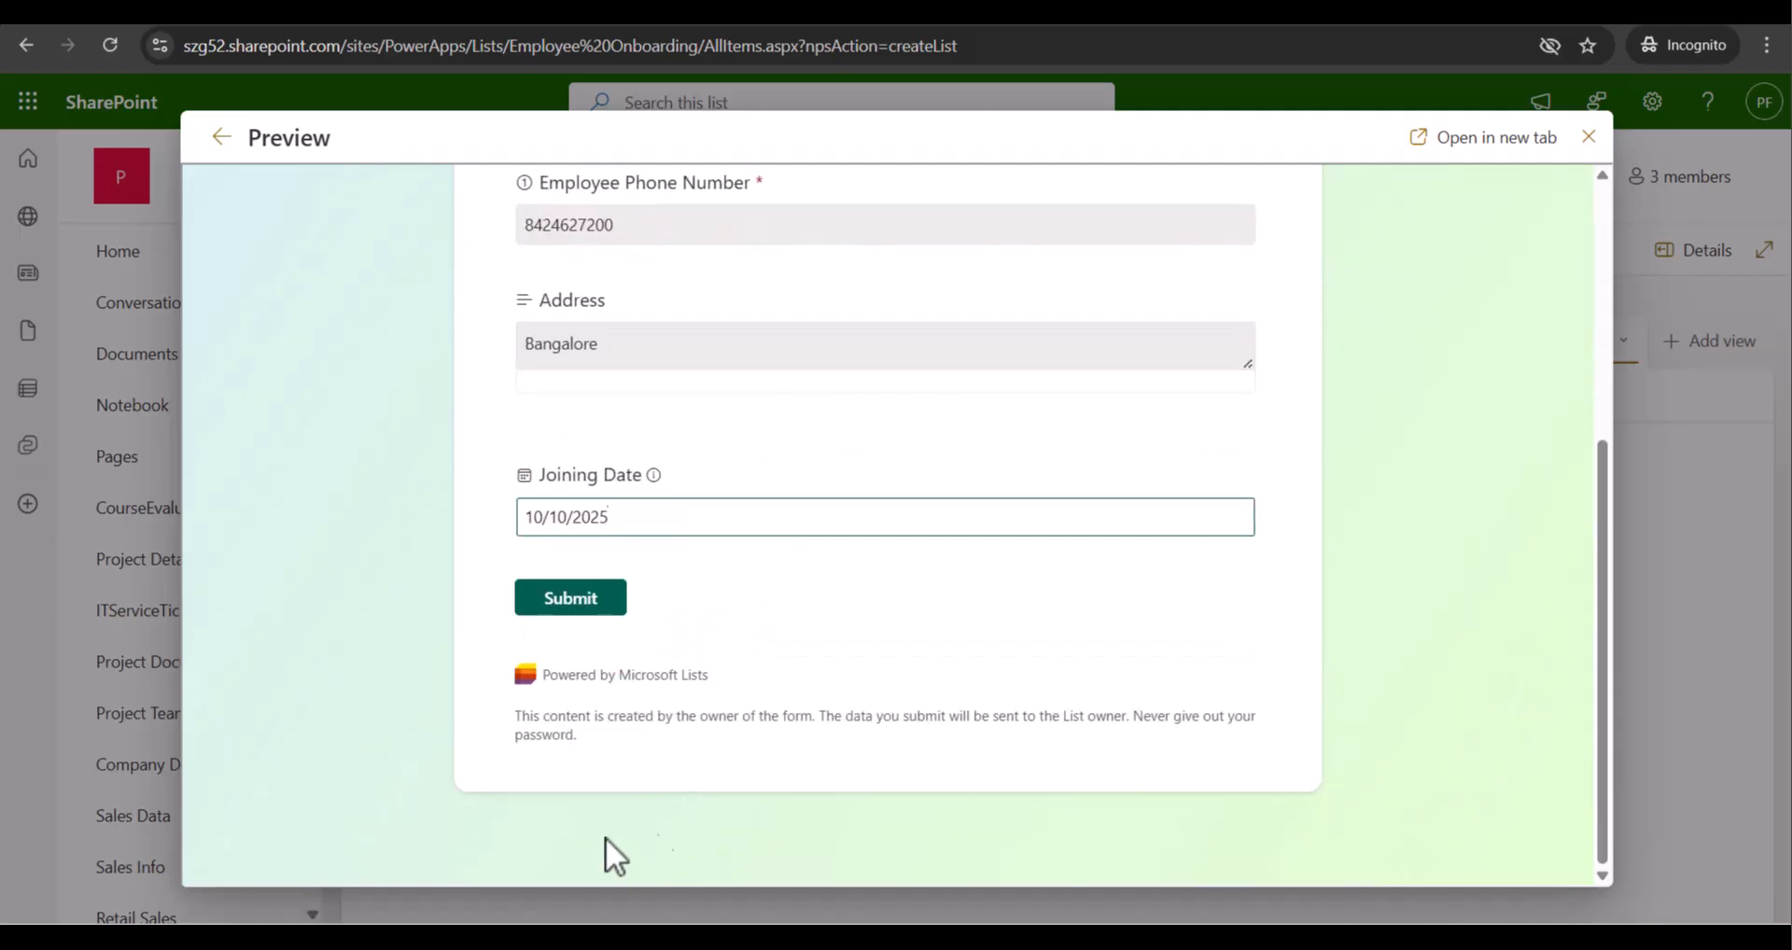
left_click(609, 601)
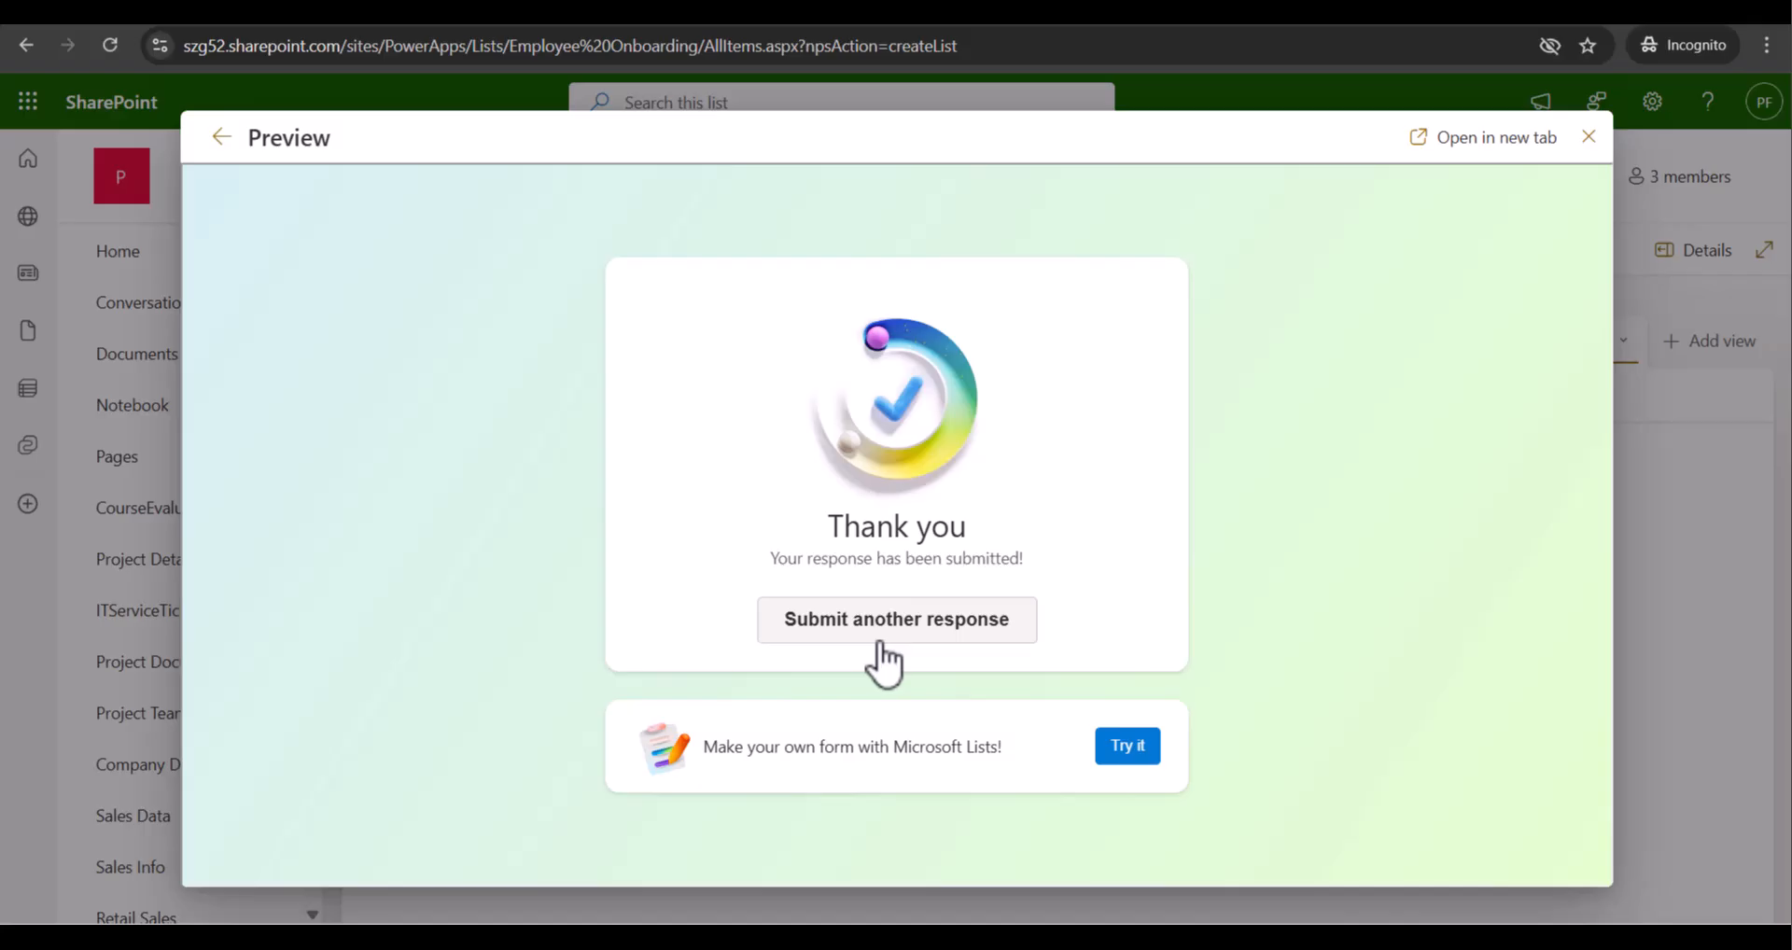
Close the preview, reload the list to show the new entry, and narrow the Title column
left_click(1588, 138)
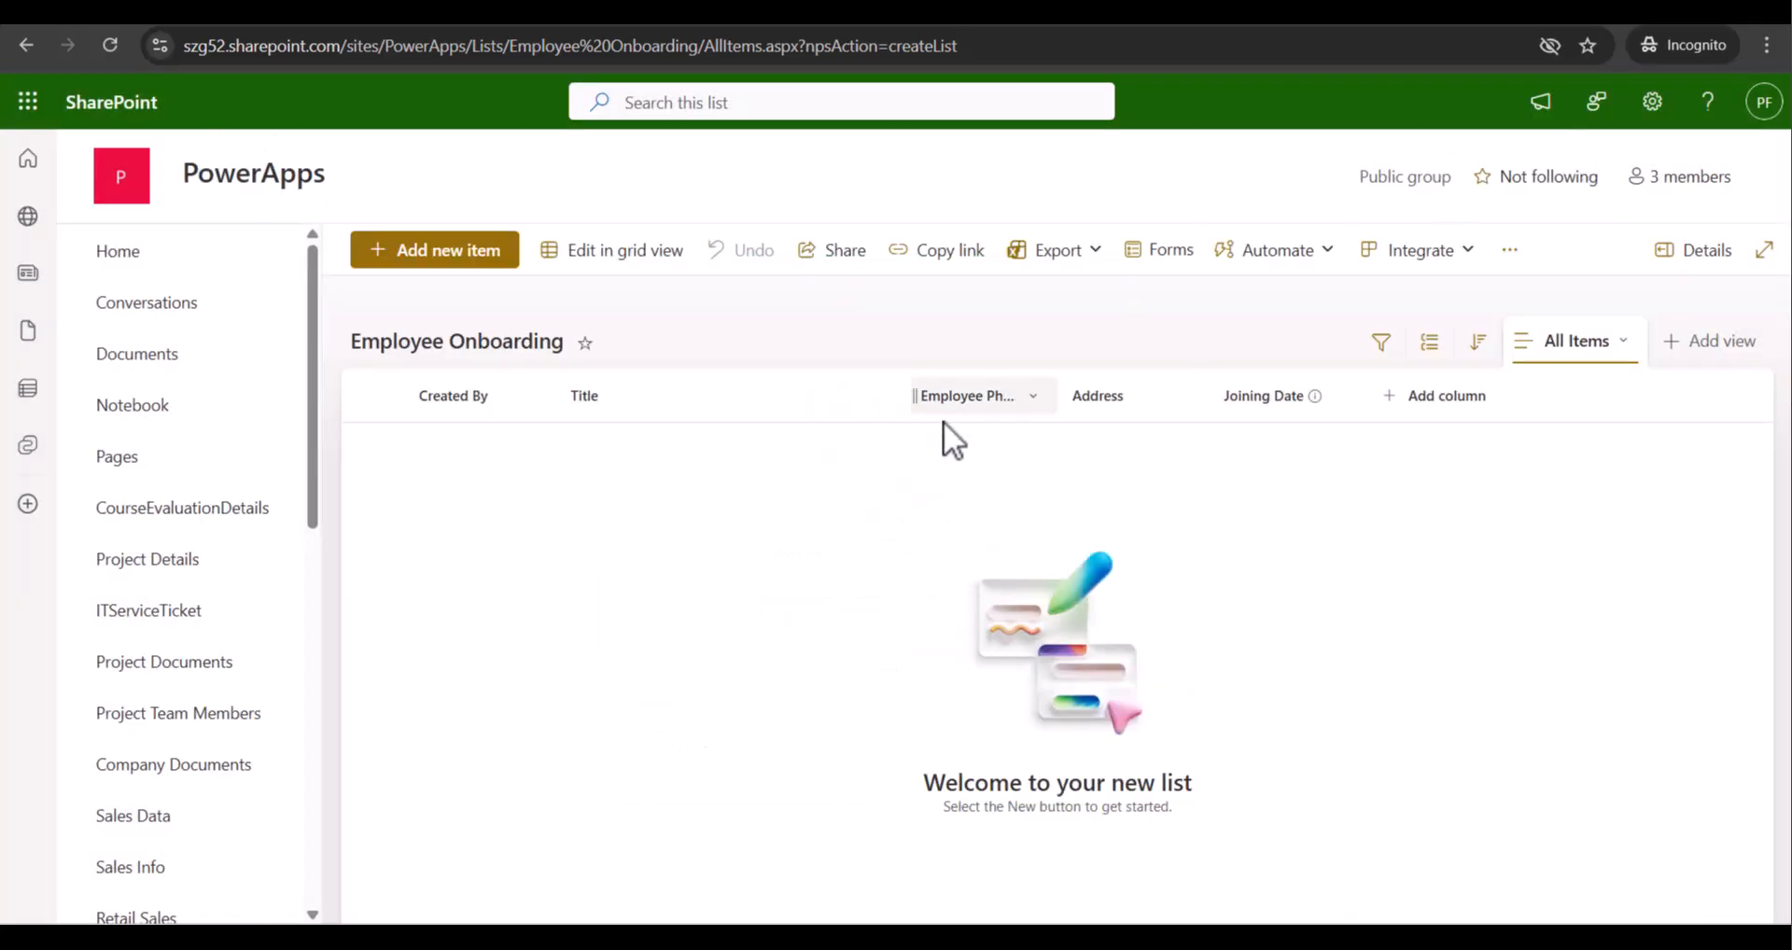
left_click(112, 45)
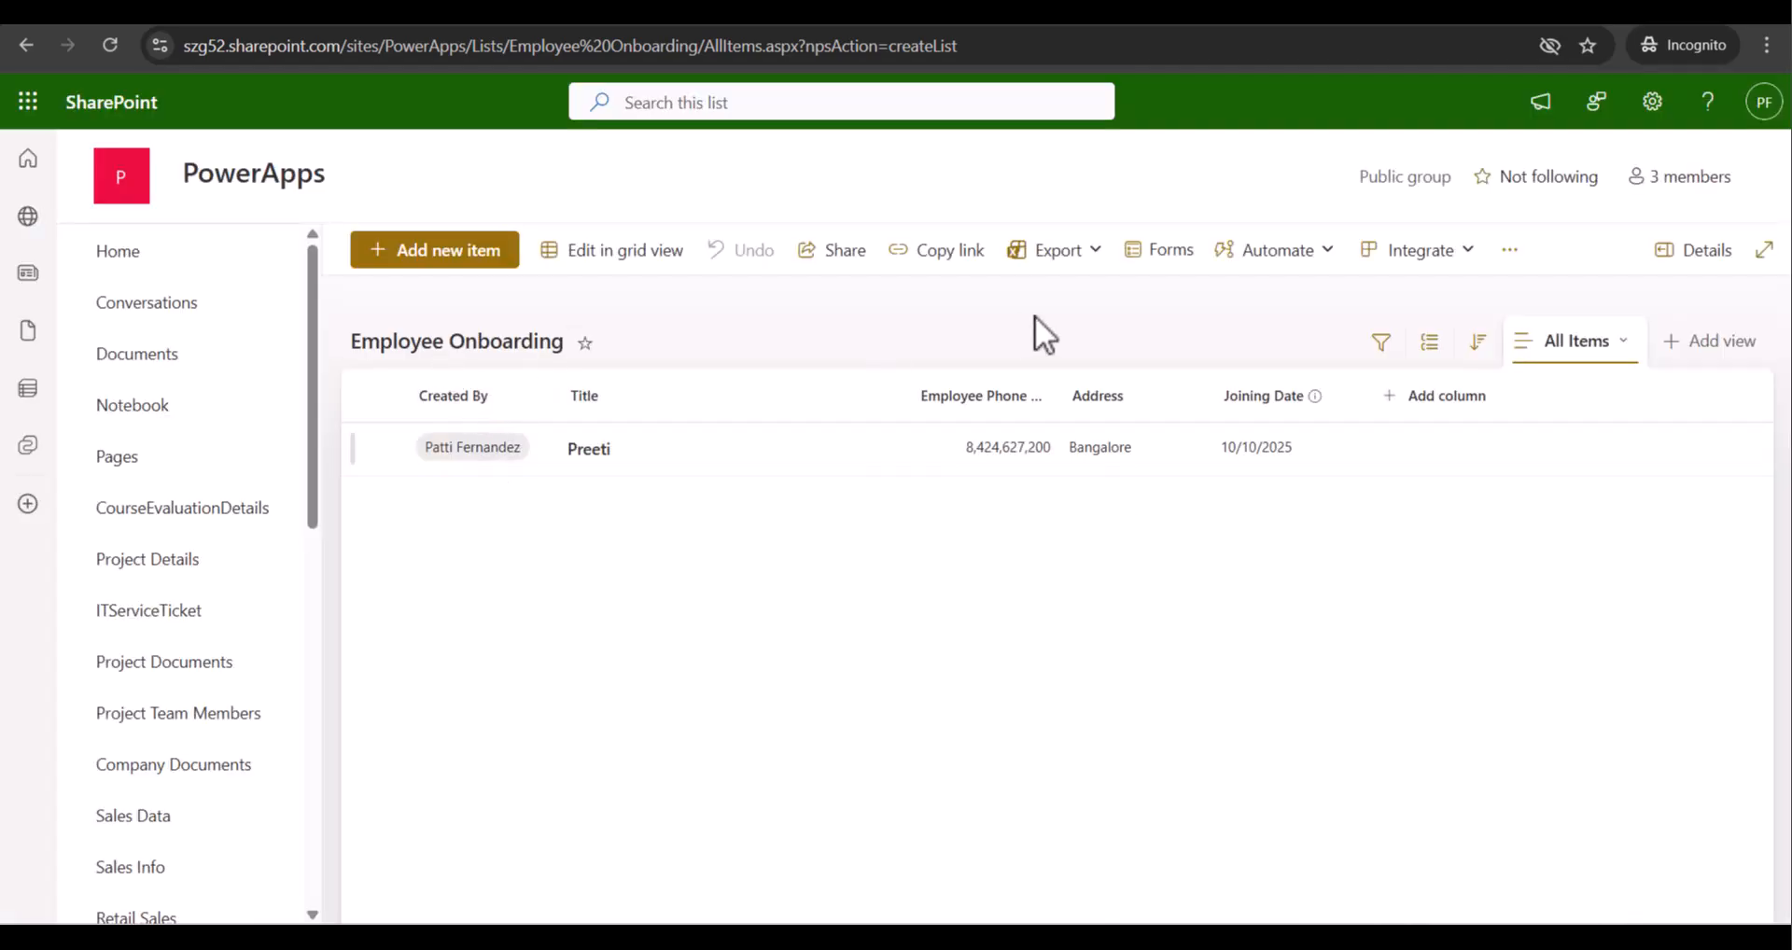
left_click_drag(913, 397, 844, 400)
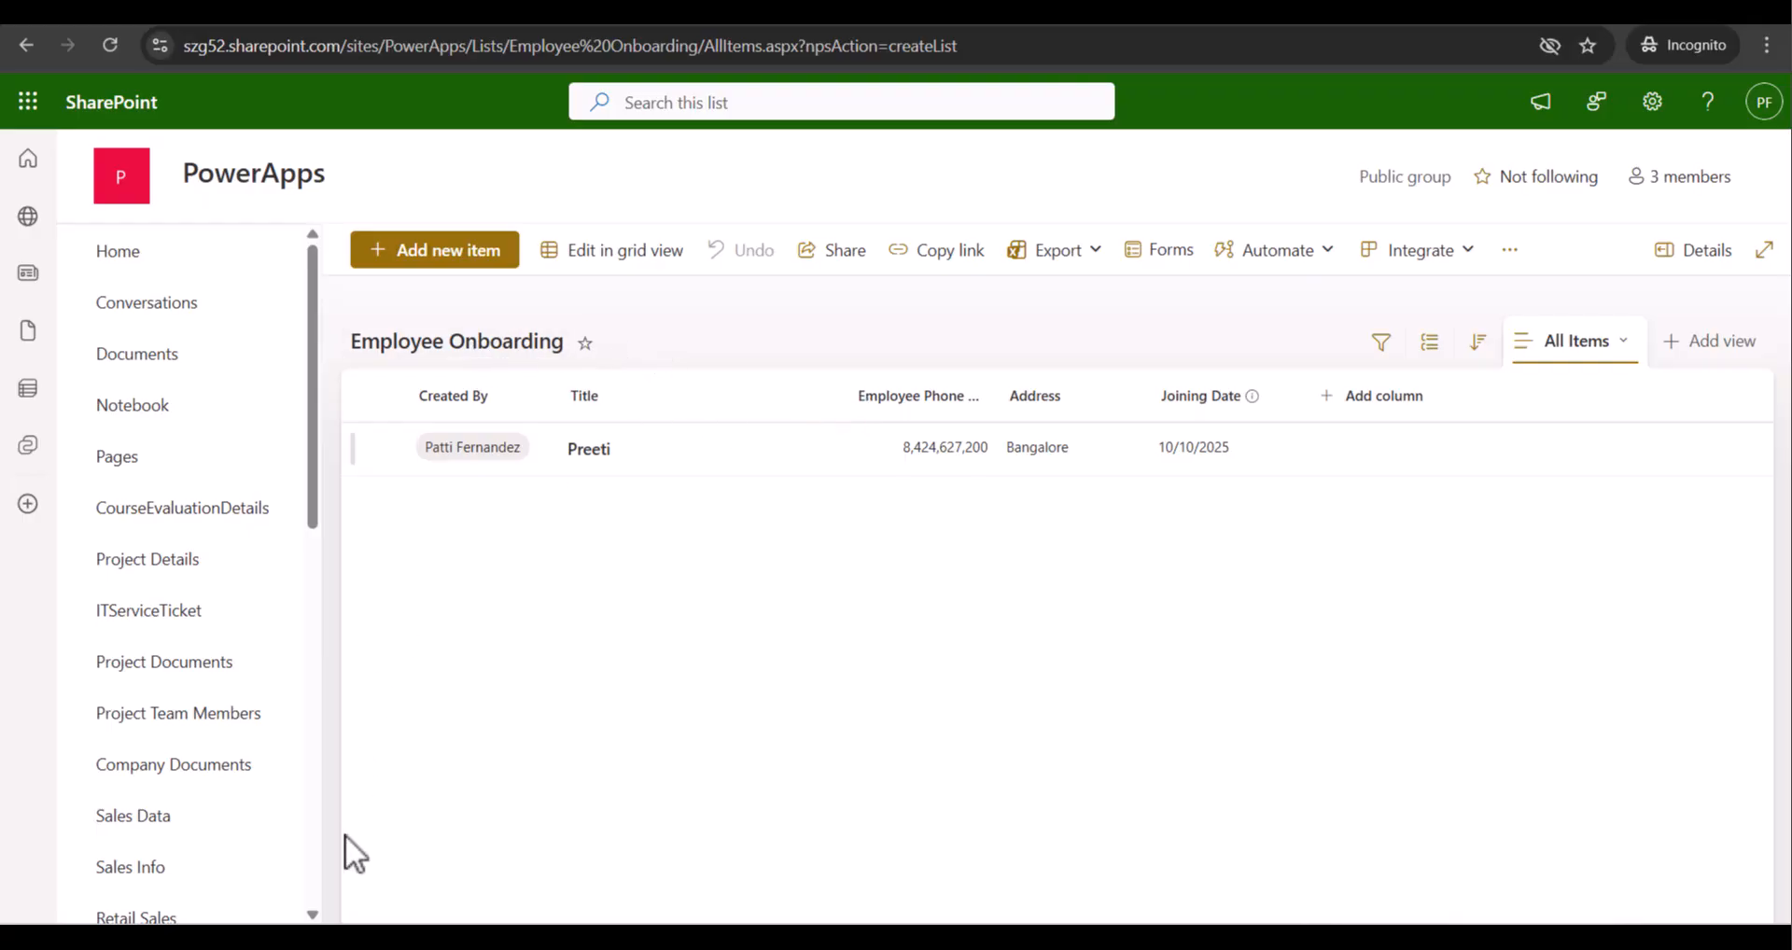
scroll(160, 732, "down", 10)
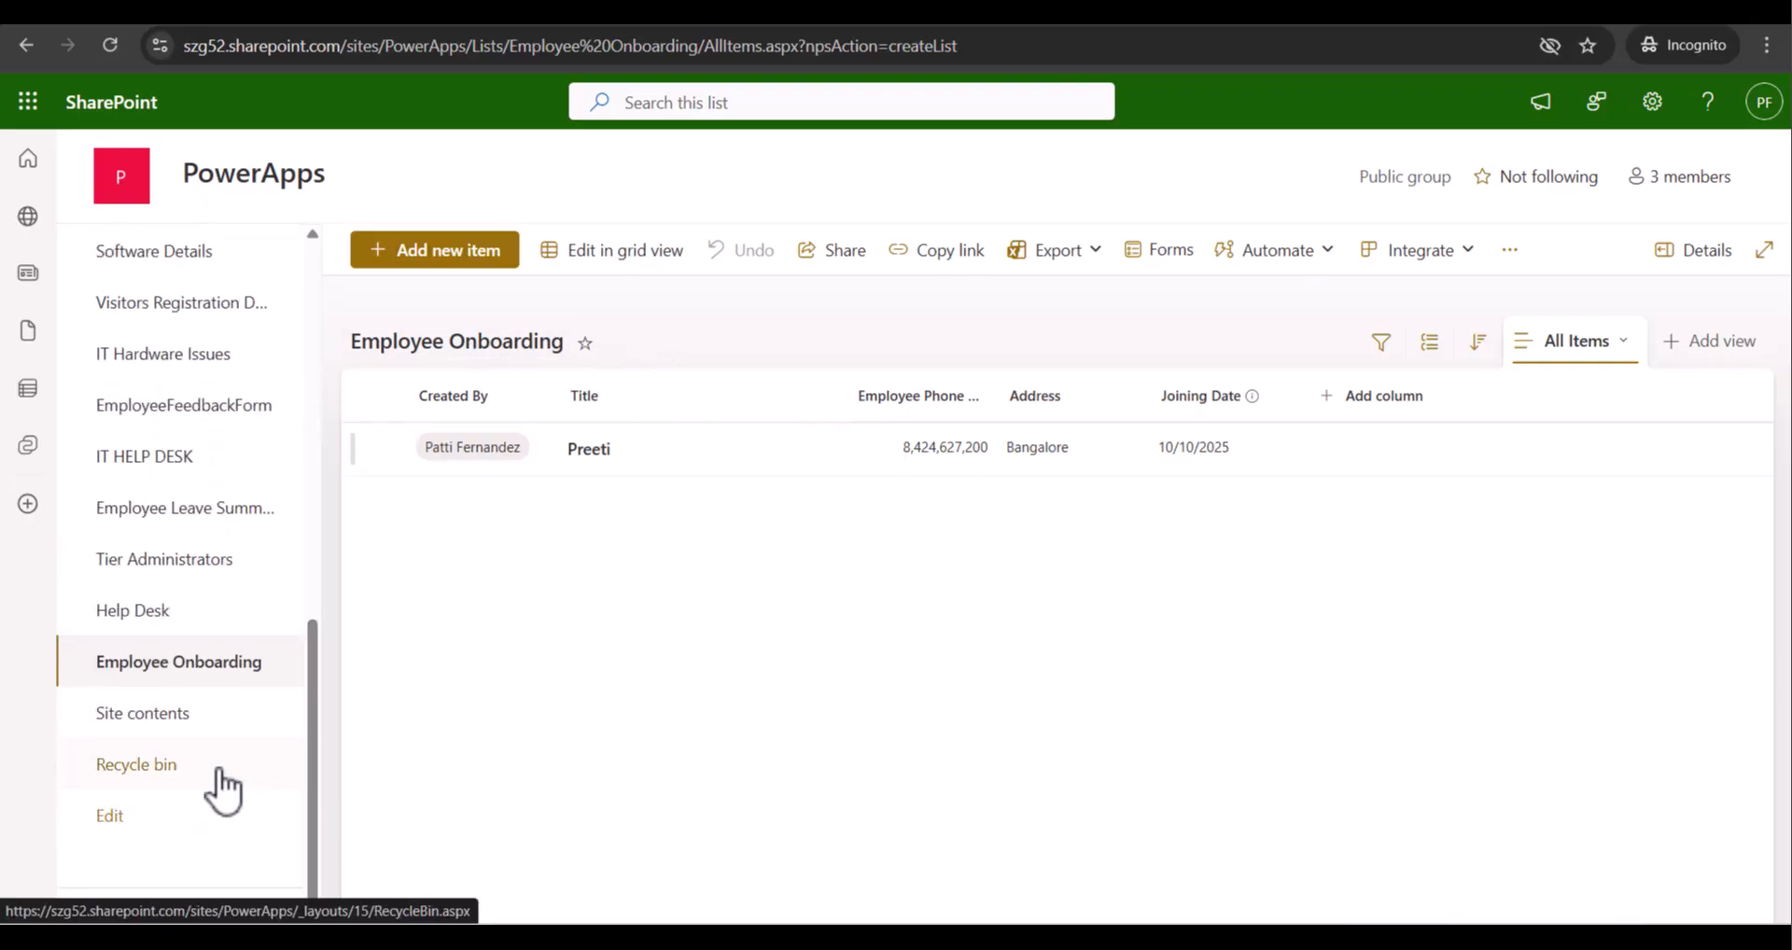
left_click(164, 719)
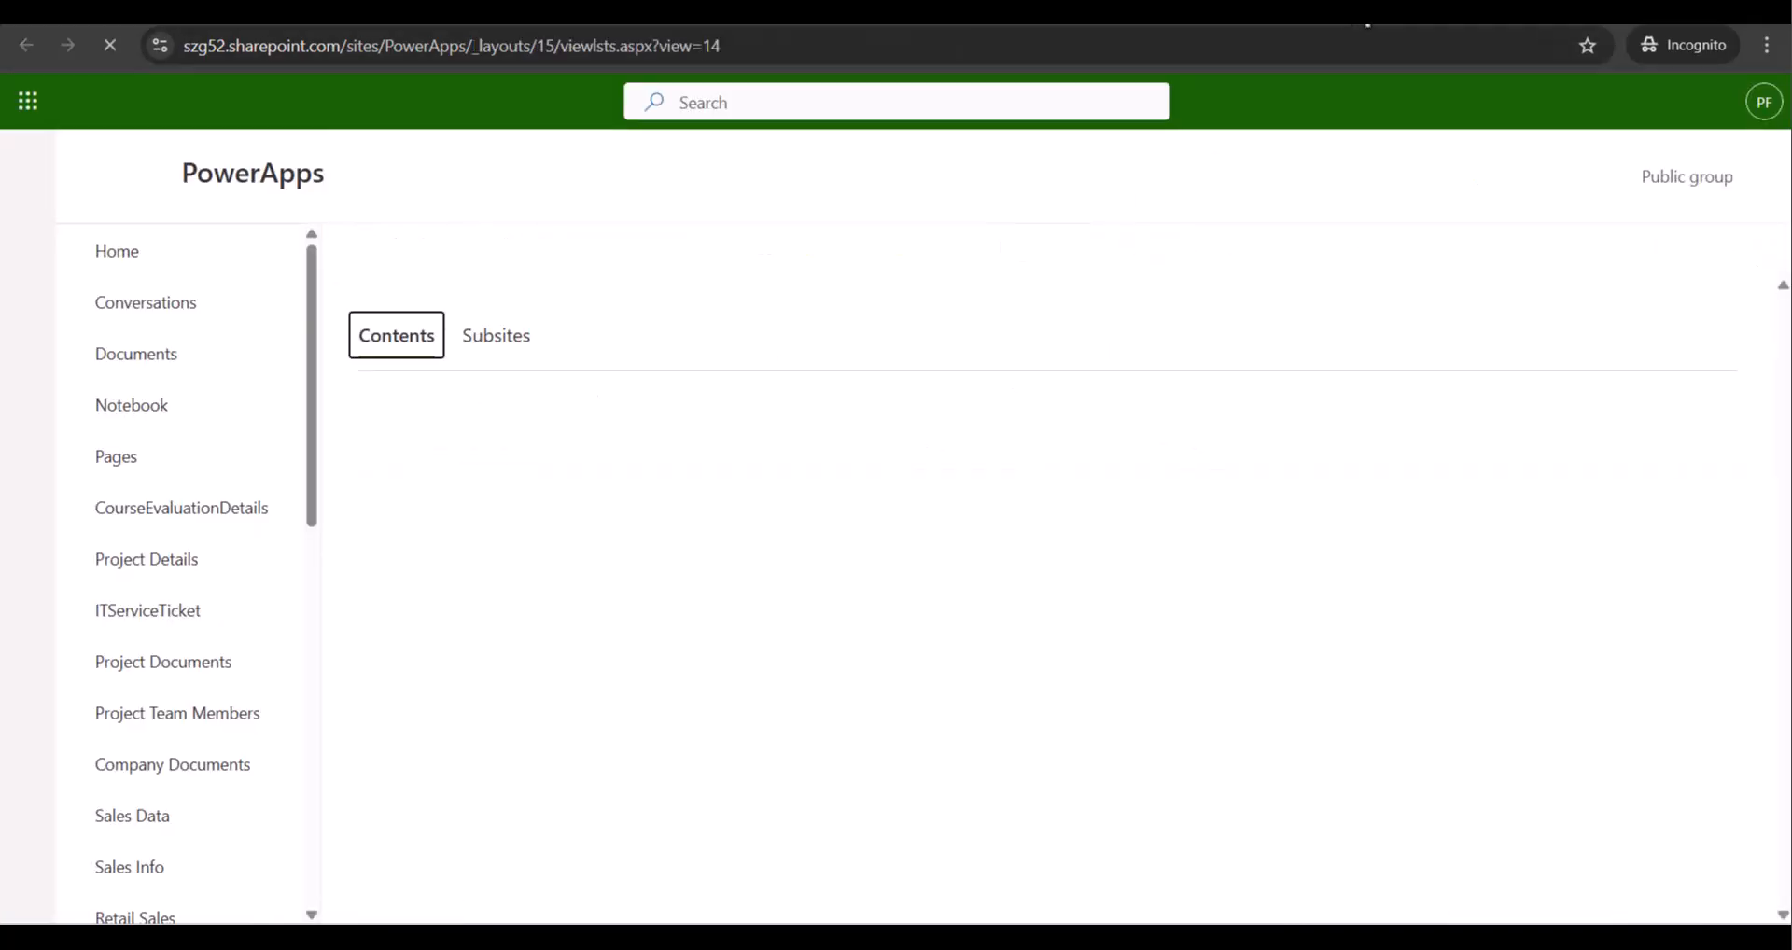
scroll(448, 417, "down", 5)
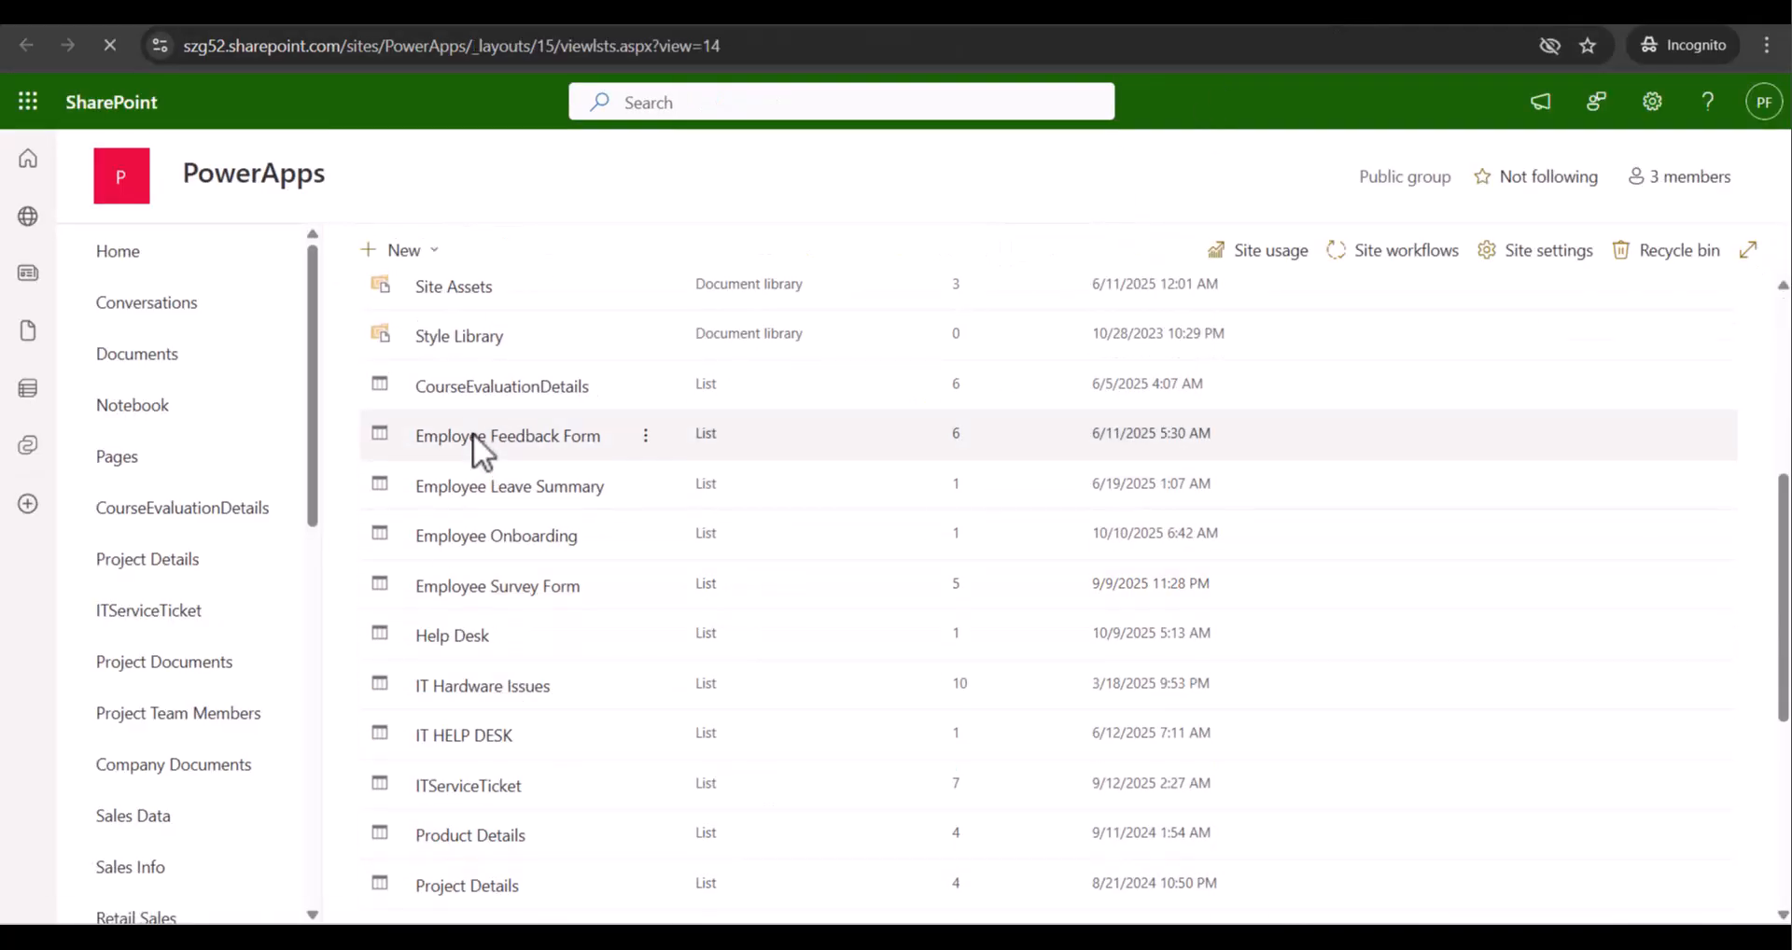
scroll(473, 737, "down", 3)
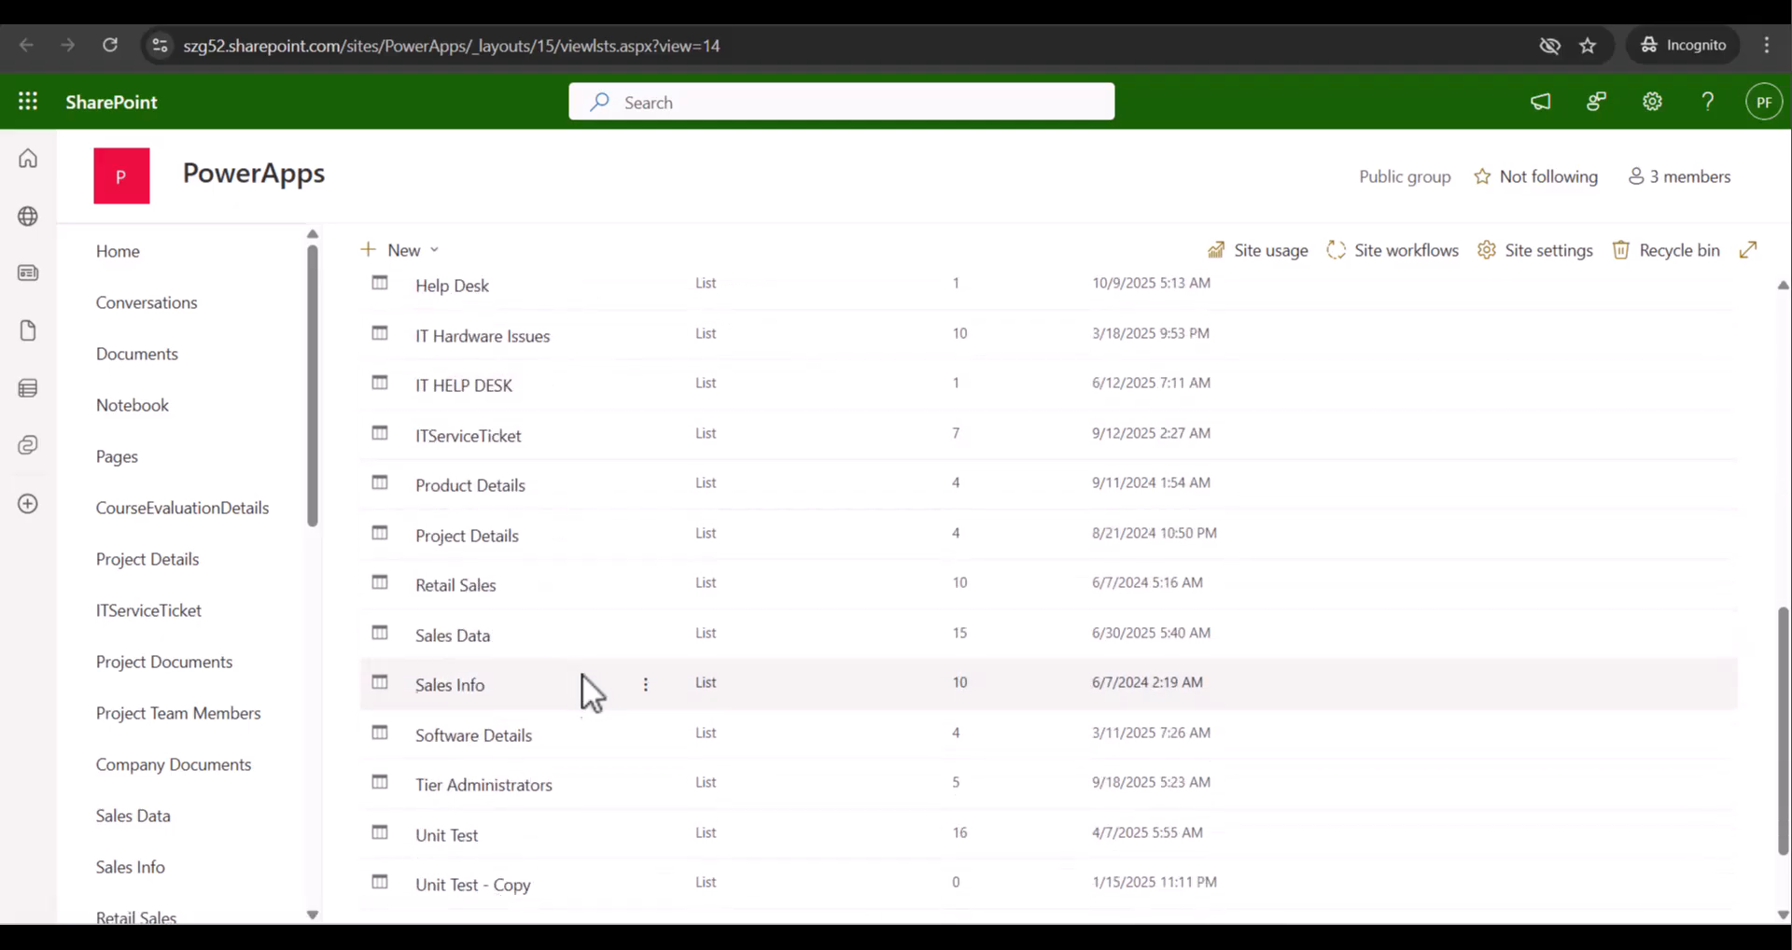
scroll(579, 691, "up", 2)
scroll(583, 695, "down", 3)
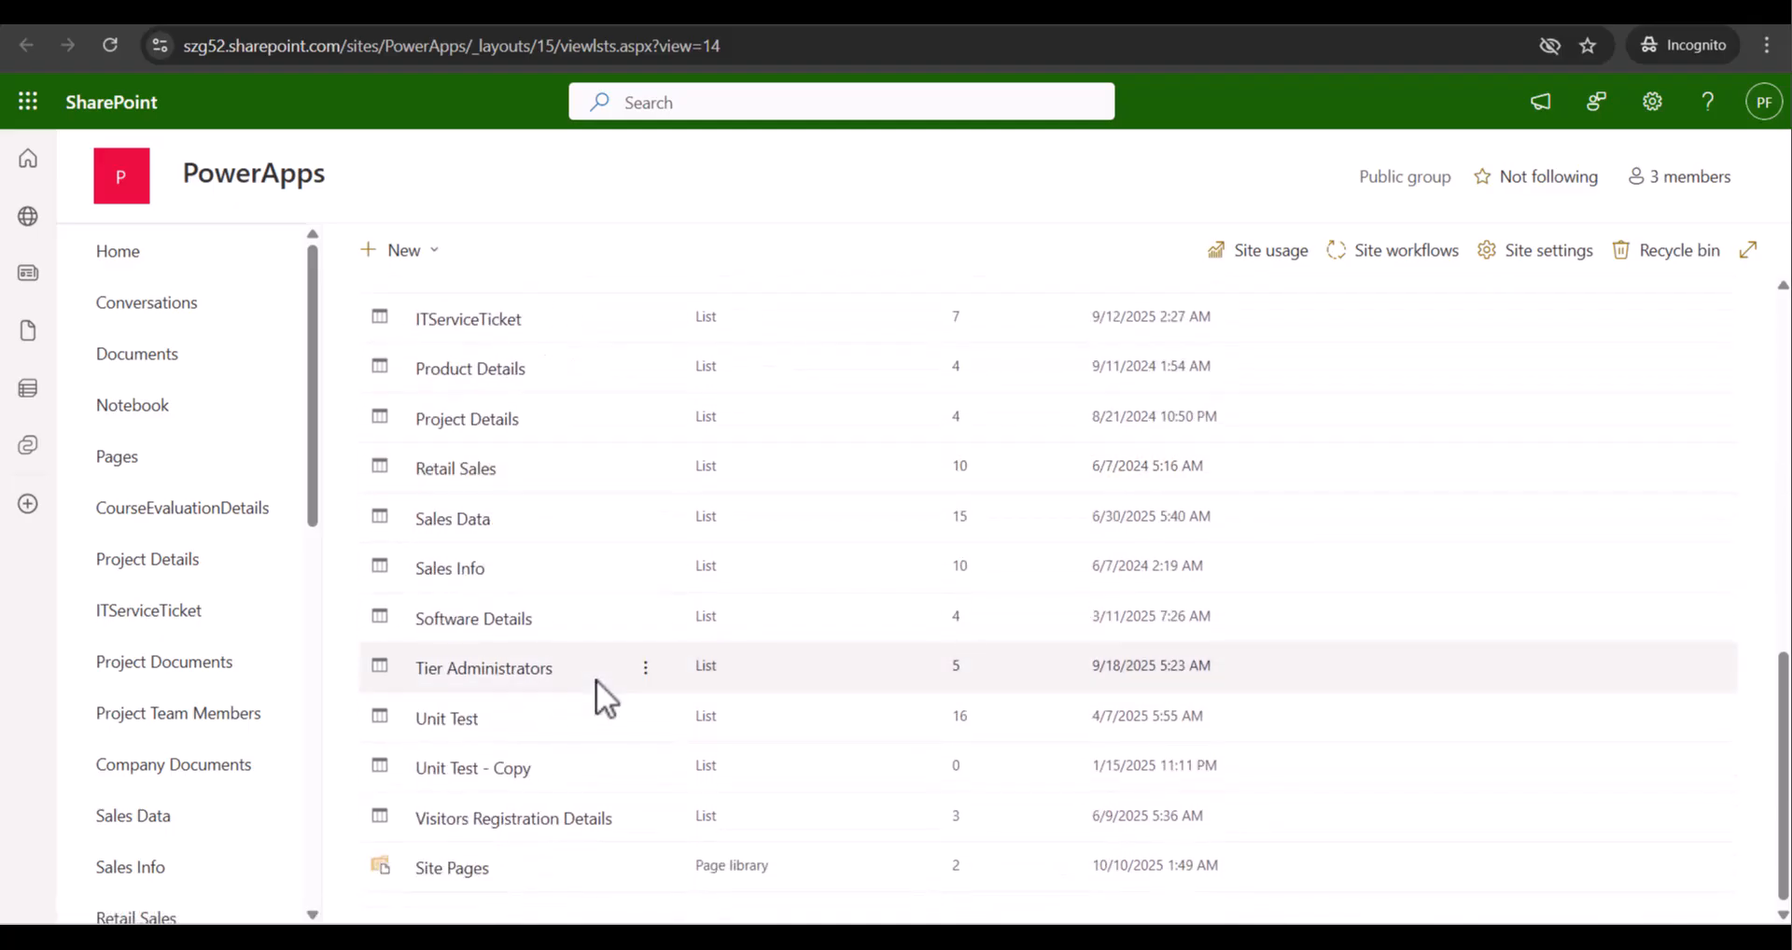
scroll(595, 679, "up", 3)
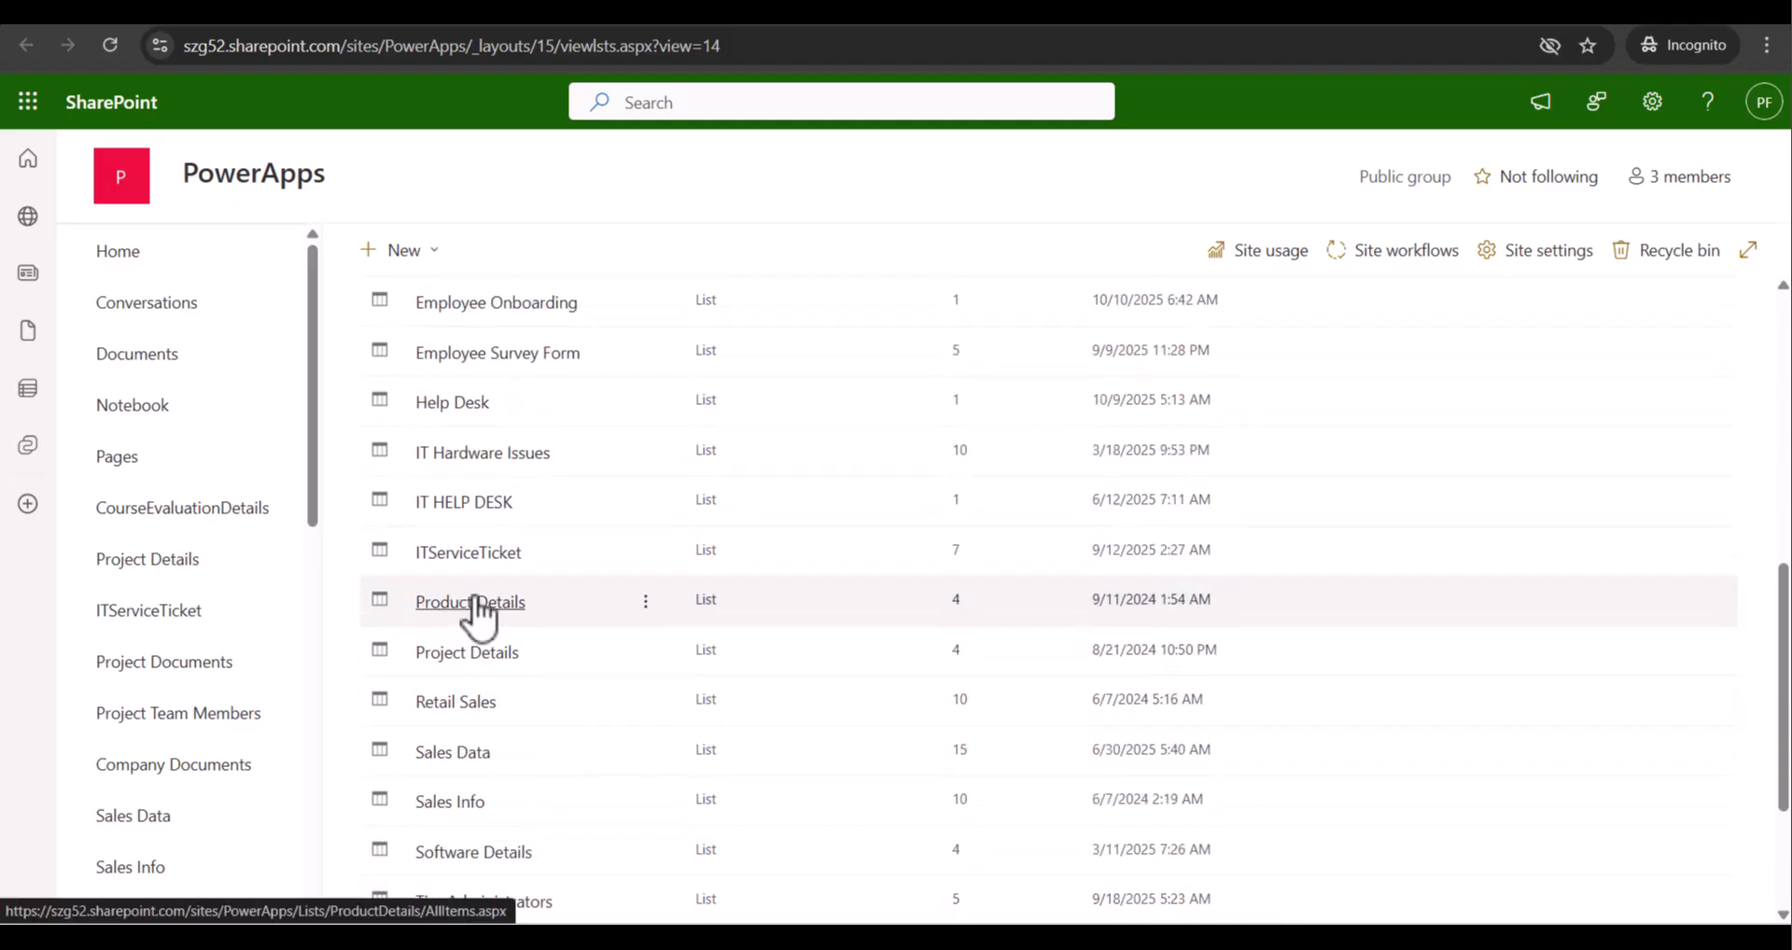
scroll(560, 635, "up", 1)
scroll(616, 644, "up", 5)
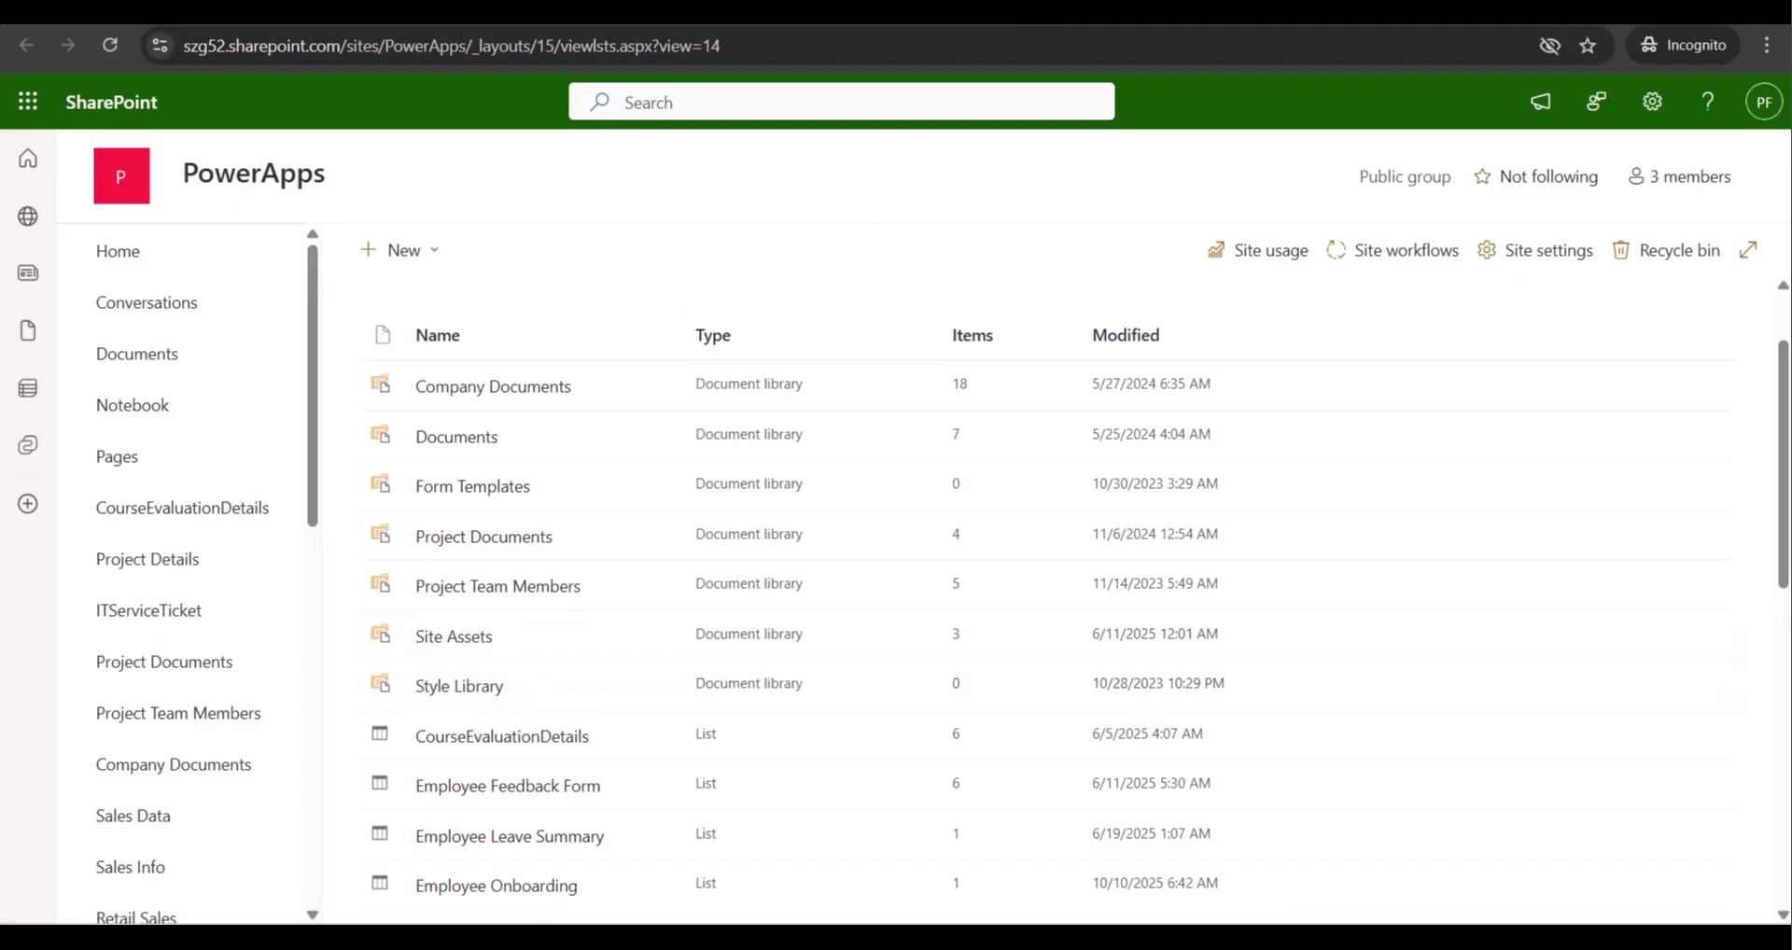
left_click(1121, 25)
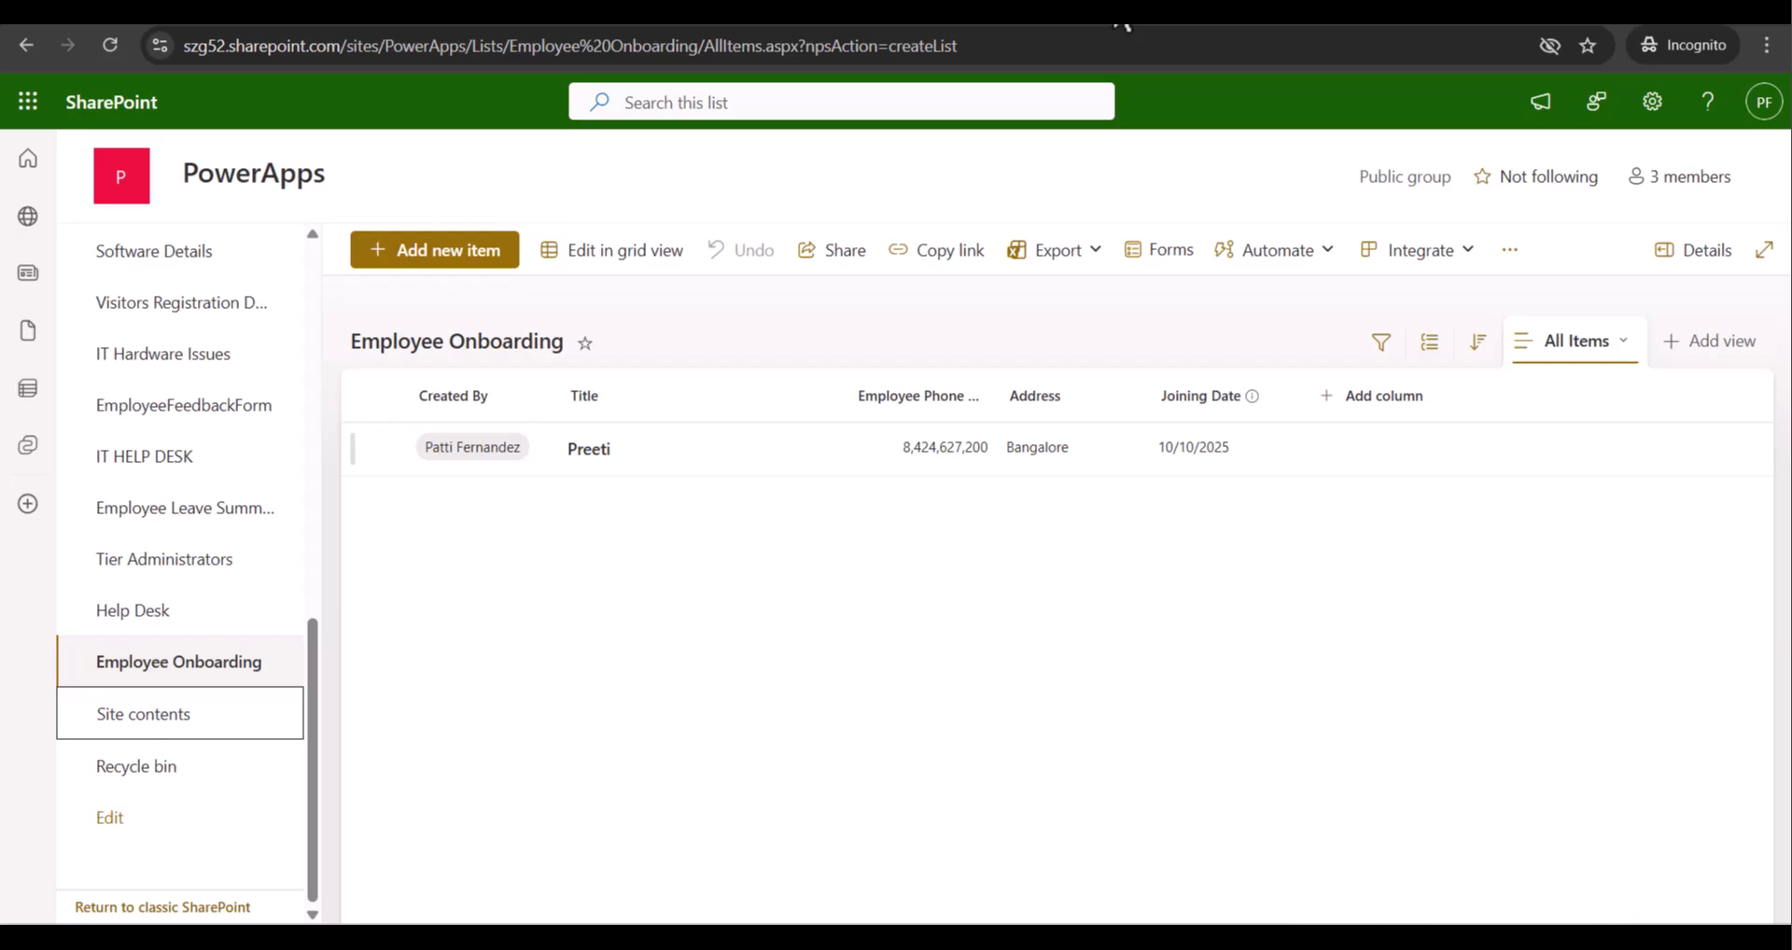
Widen the Created By and Employee Phone Number columns and select the submitted test entry
left_click_drag(558, 397, 587, 408)
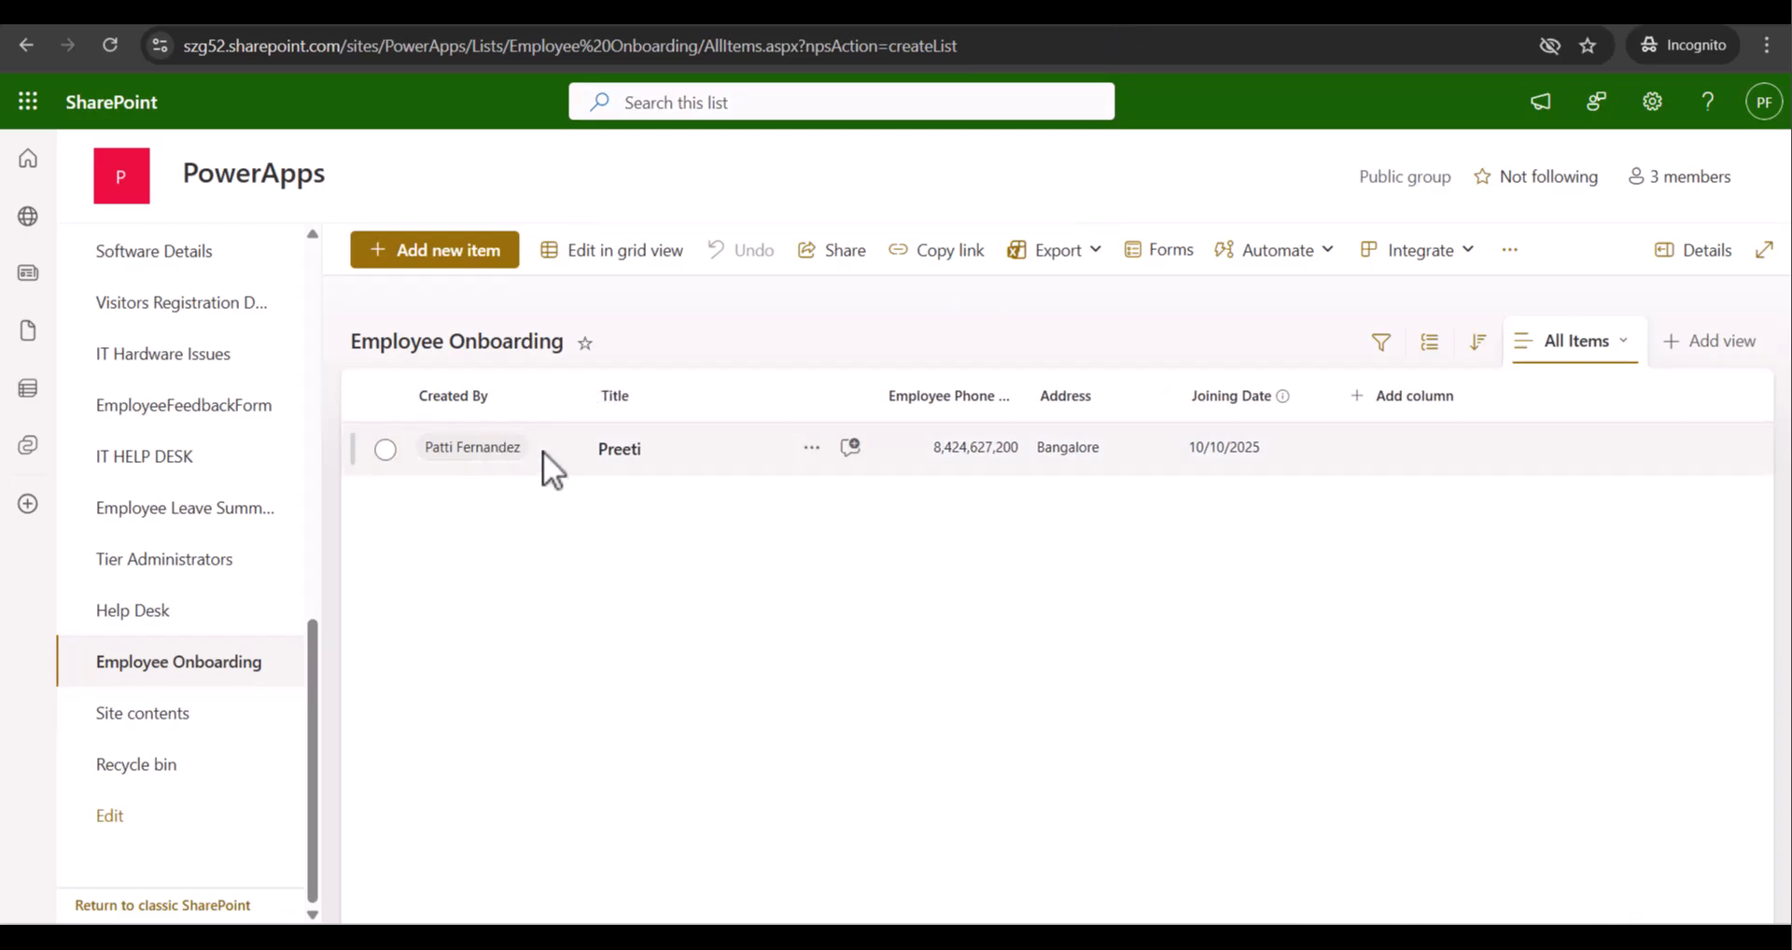
left_click(385, 450)
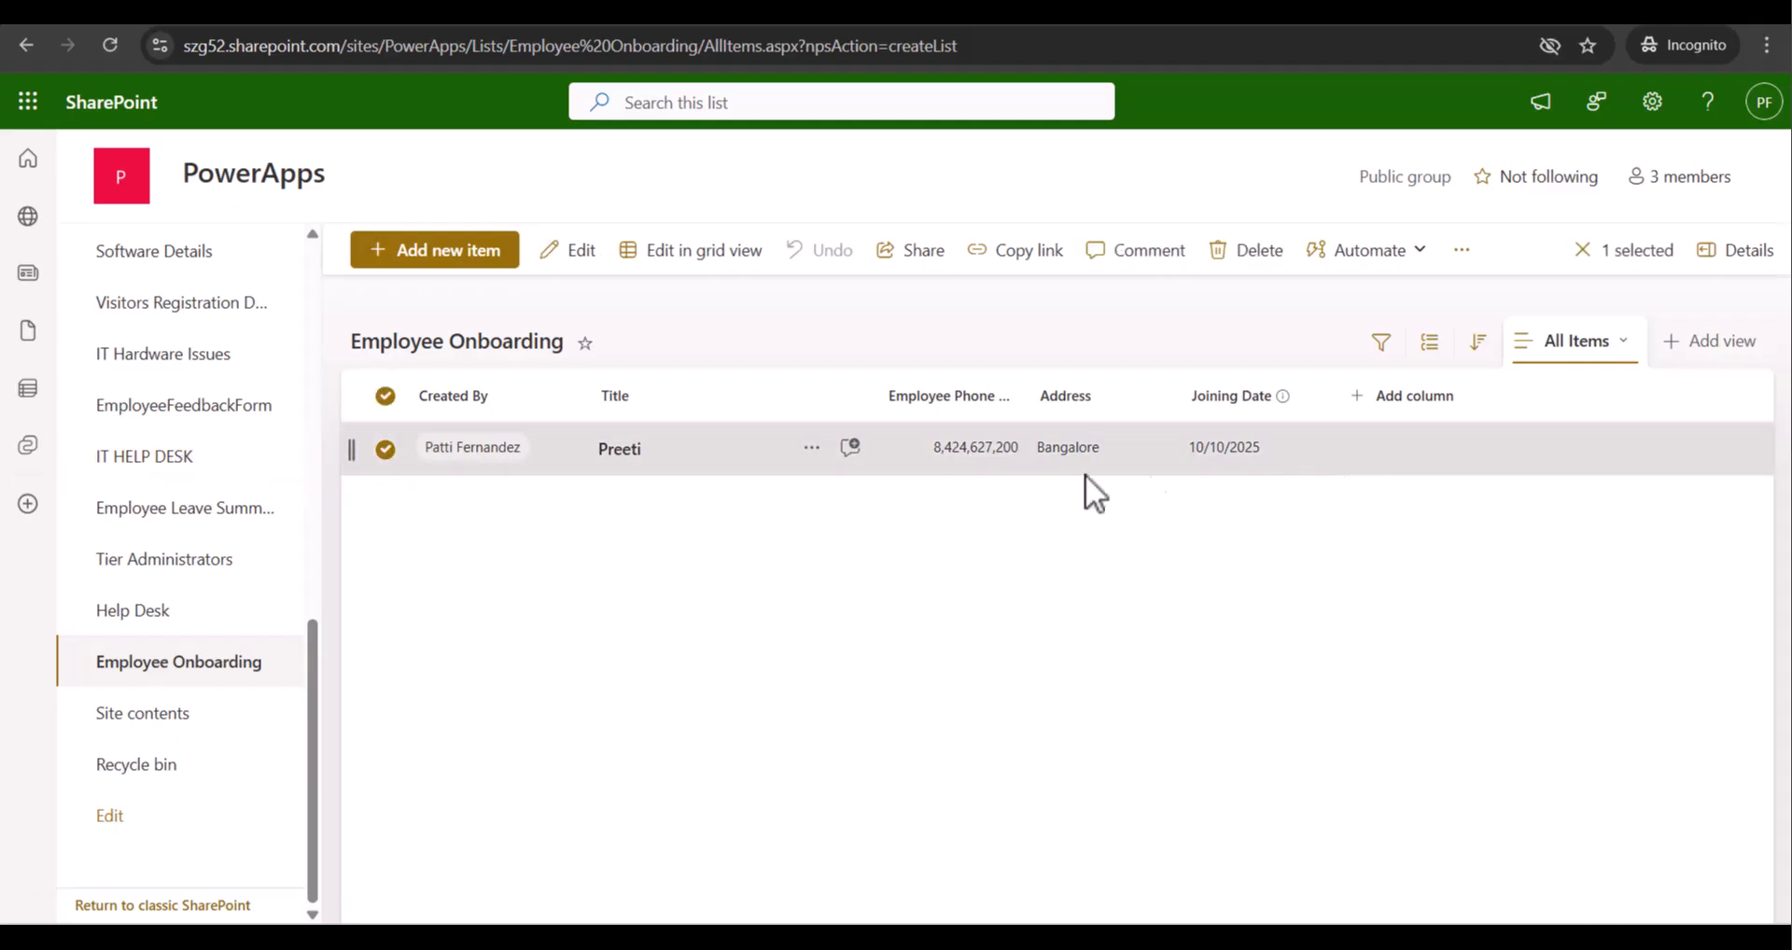
left_click_drag(1025, 397, 1056, 399)
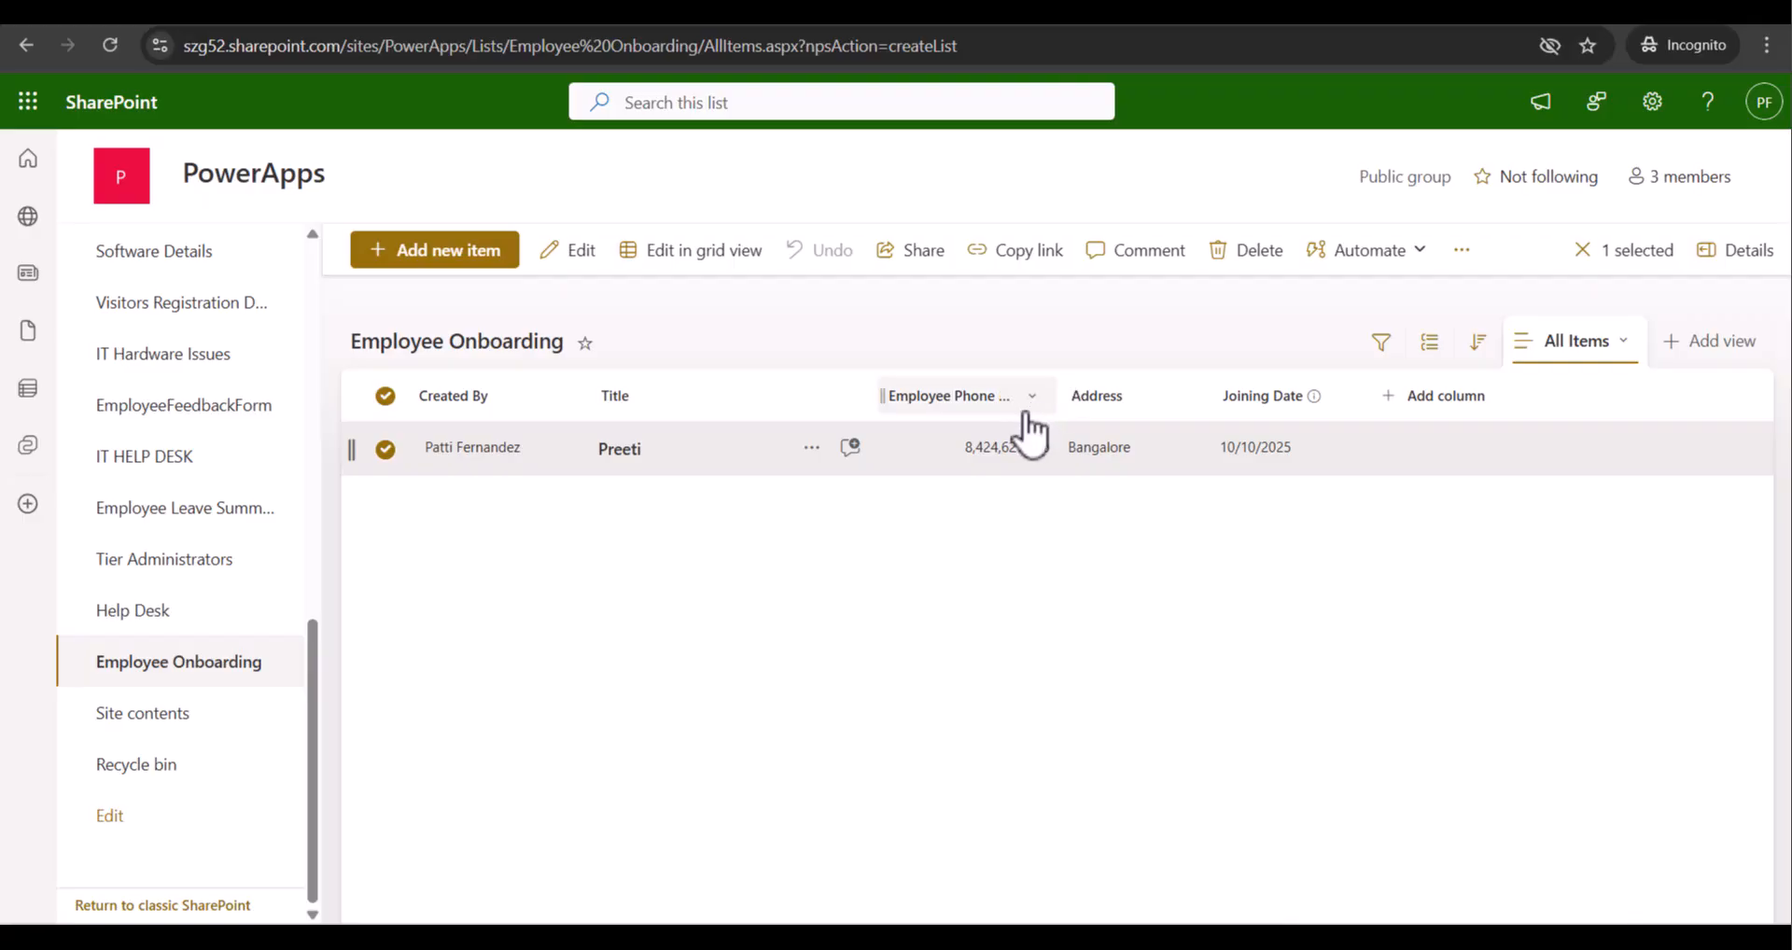
Turn off thousands separators for Employee Phone Number, widen it to show its full heading, then refresh
left_click(1026, 411)
mouse_move(1008, 612)
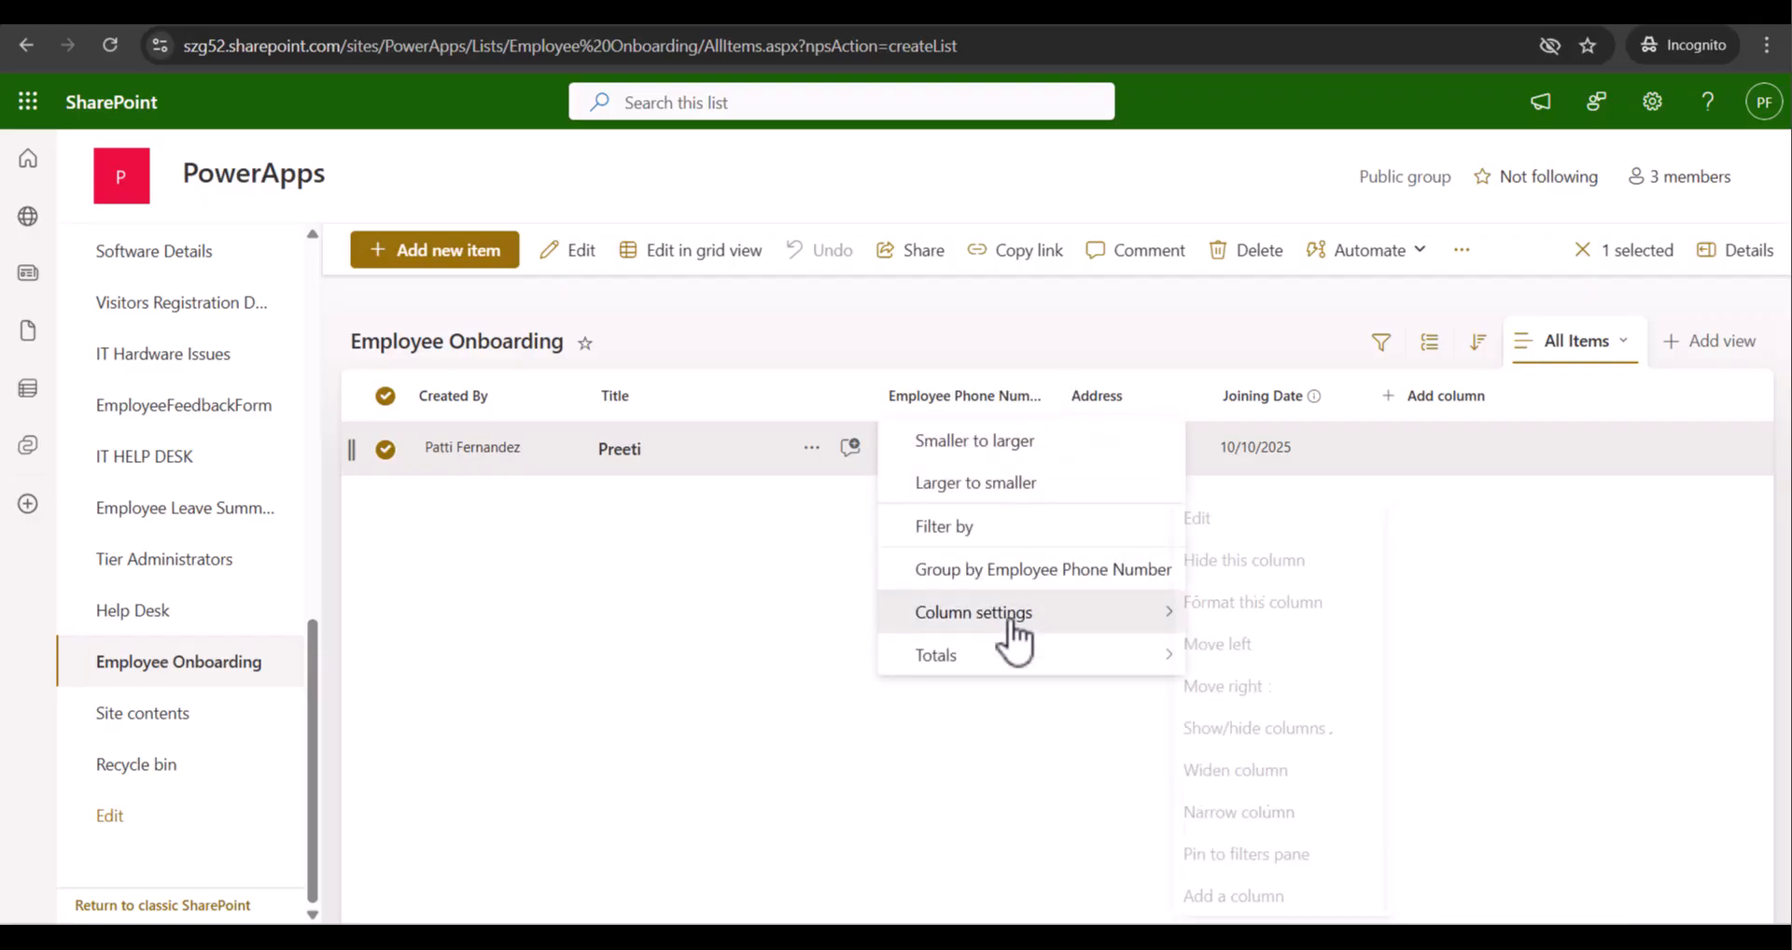
left_click(1267, 524)
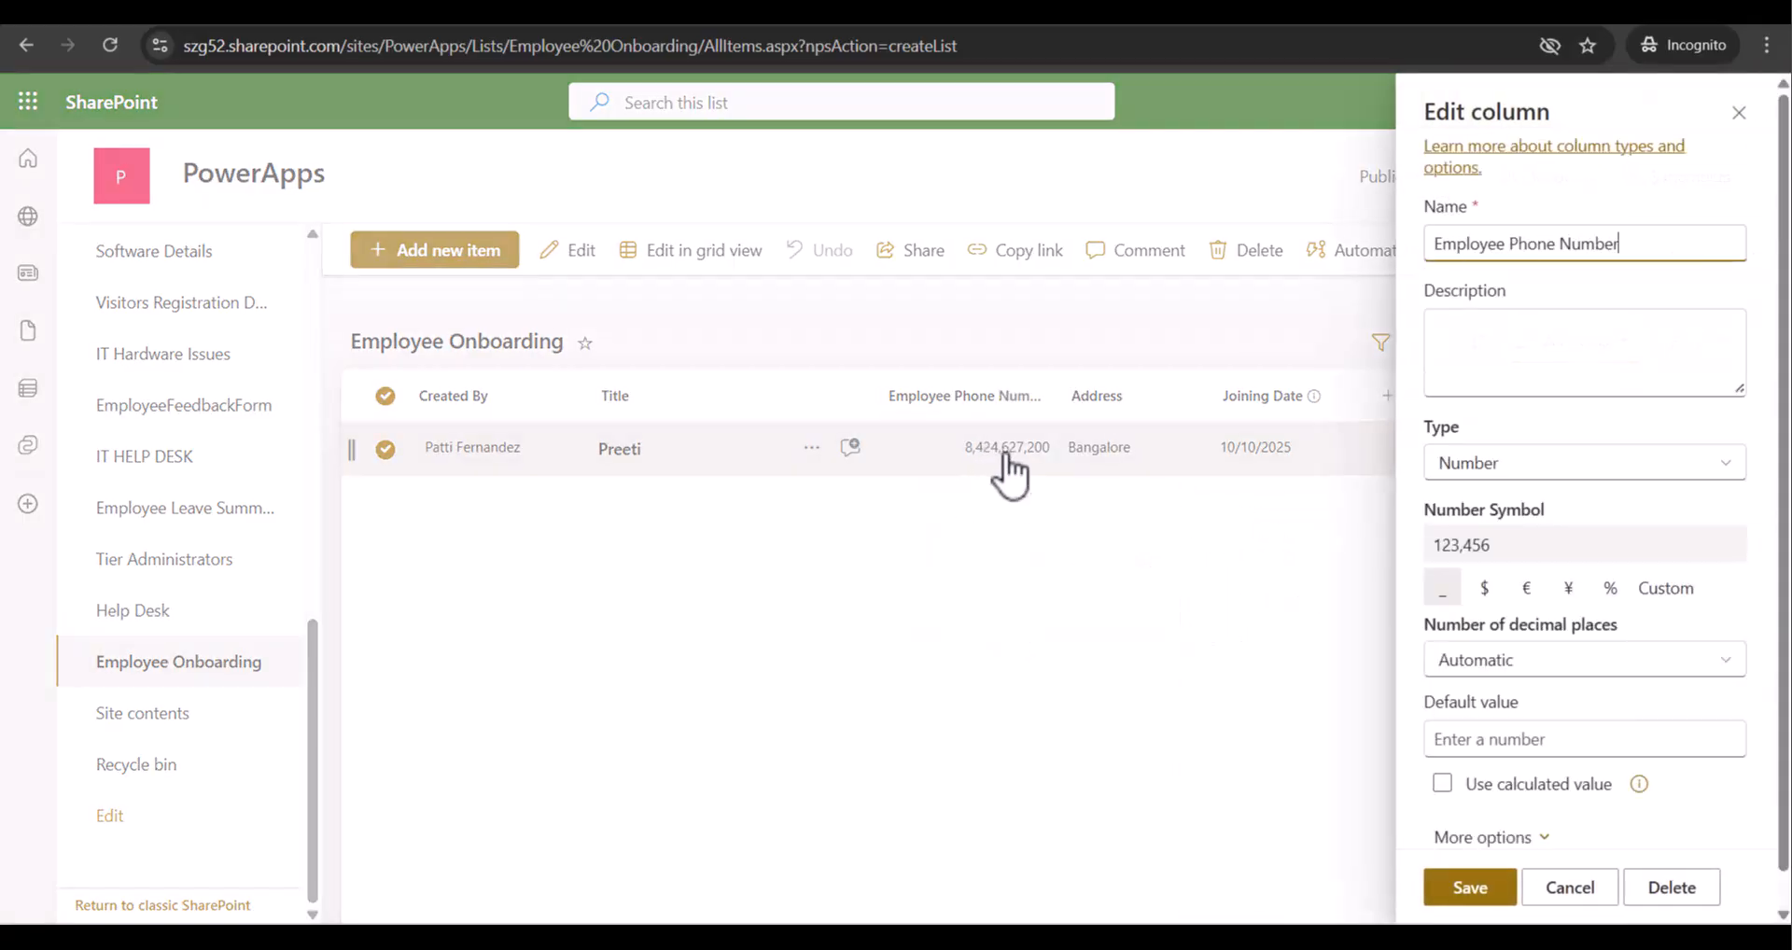
scroll(1577, 631, "down", 1)
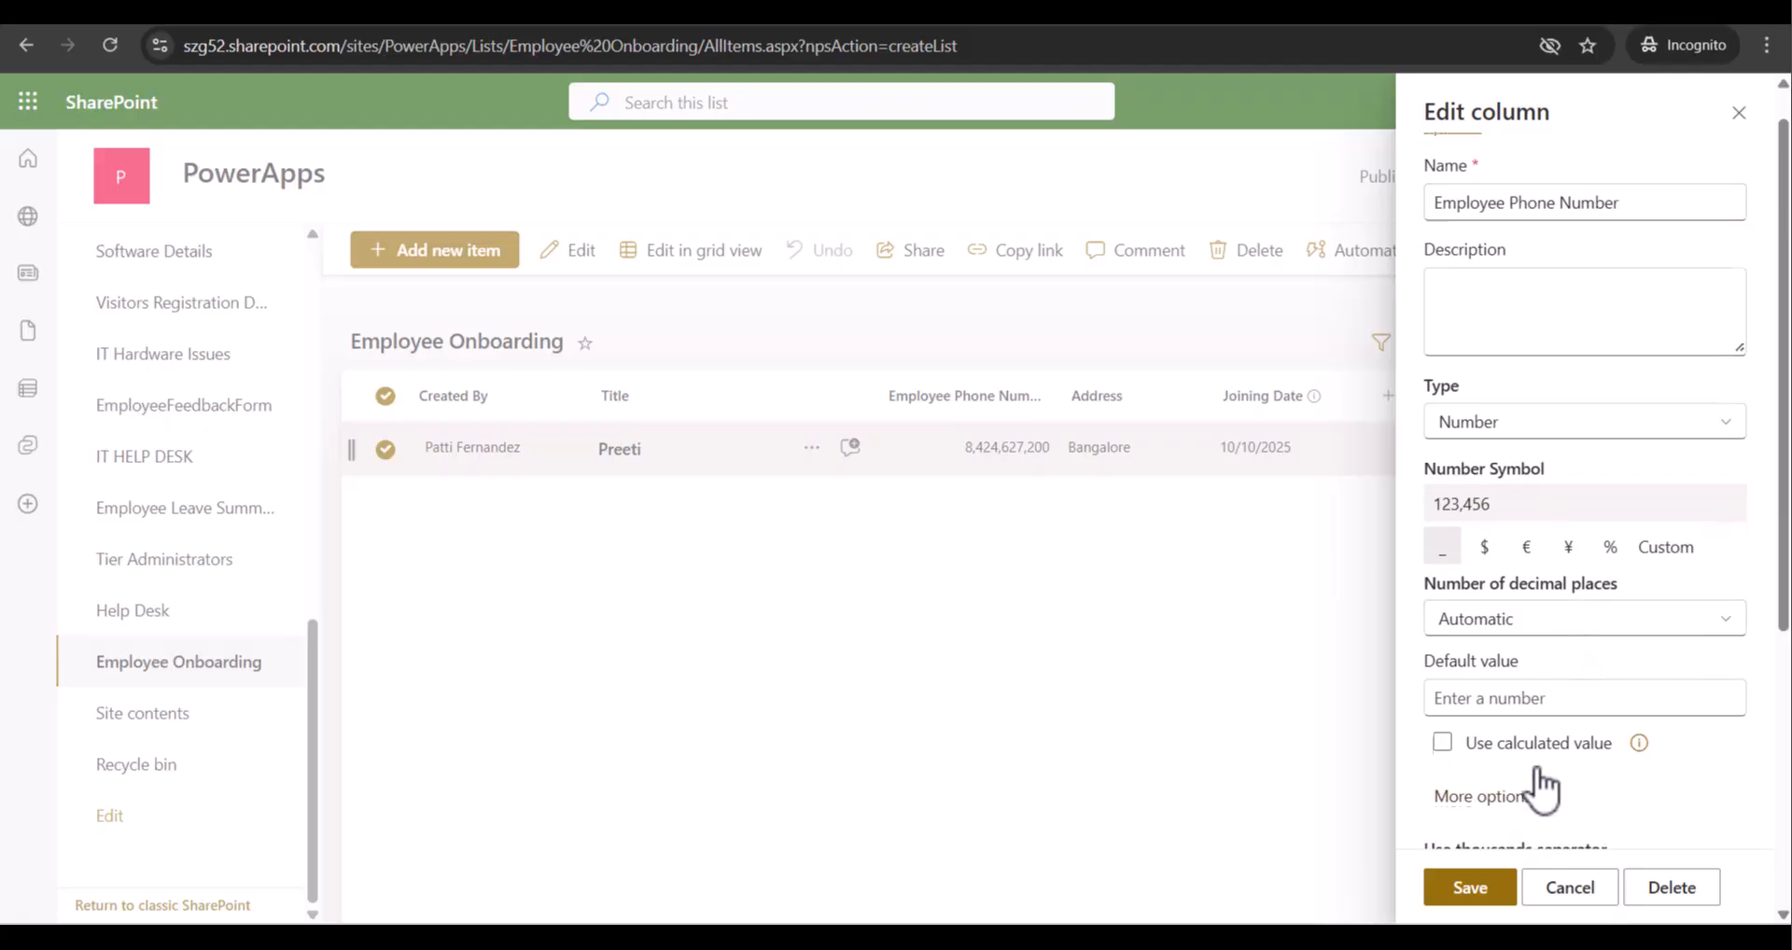
left_click(1493, 802)
left_click(1459, 541)
left_click(1472, 891)
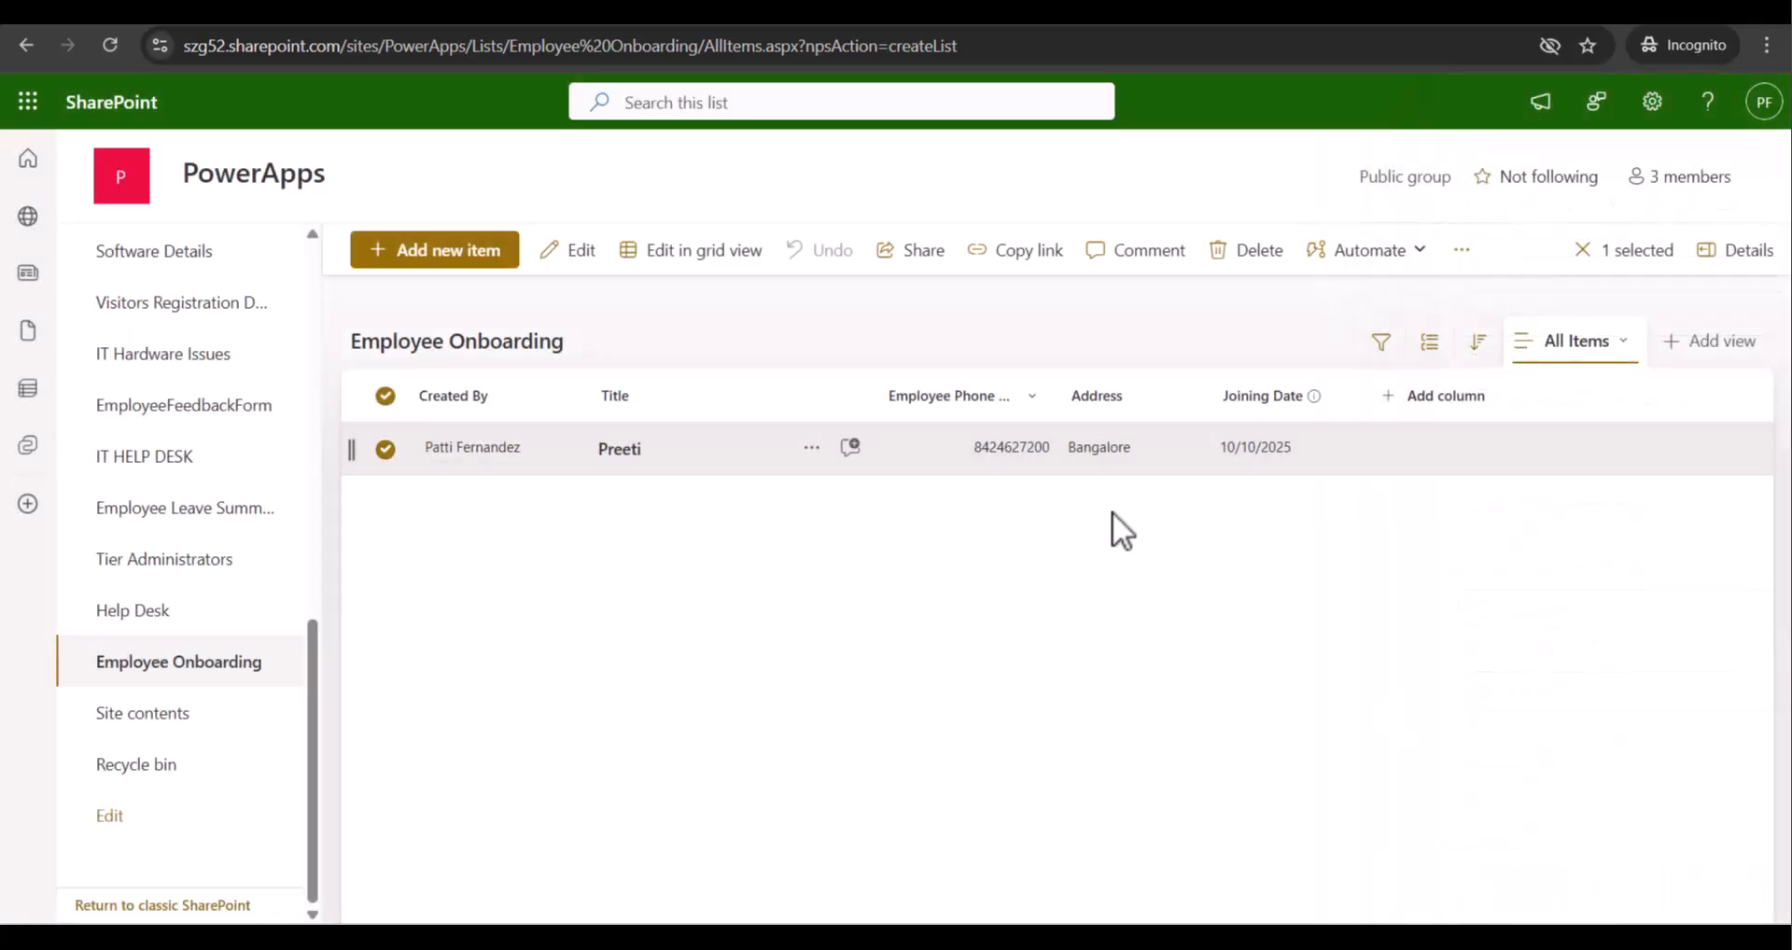
left_click_drag(1060, 396, 1075, 396)
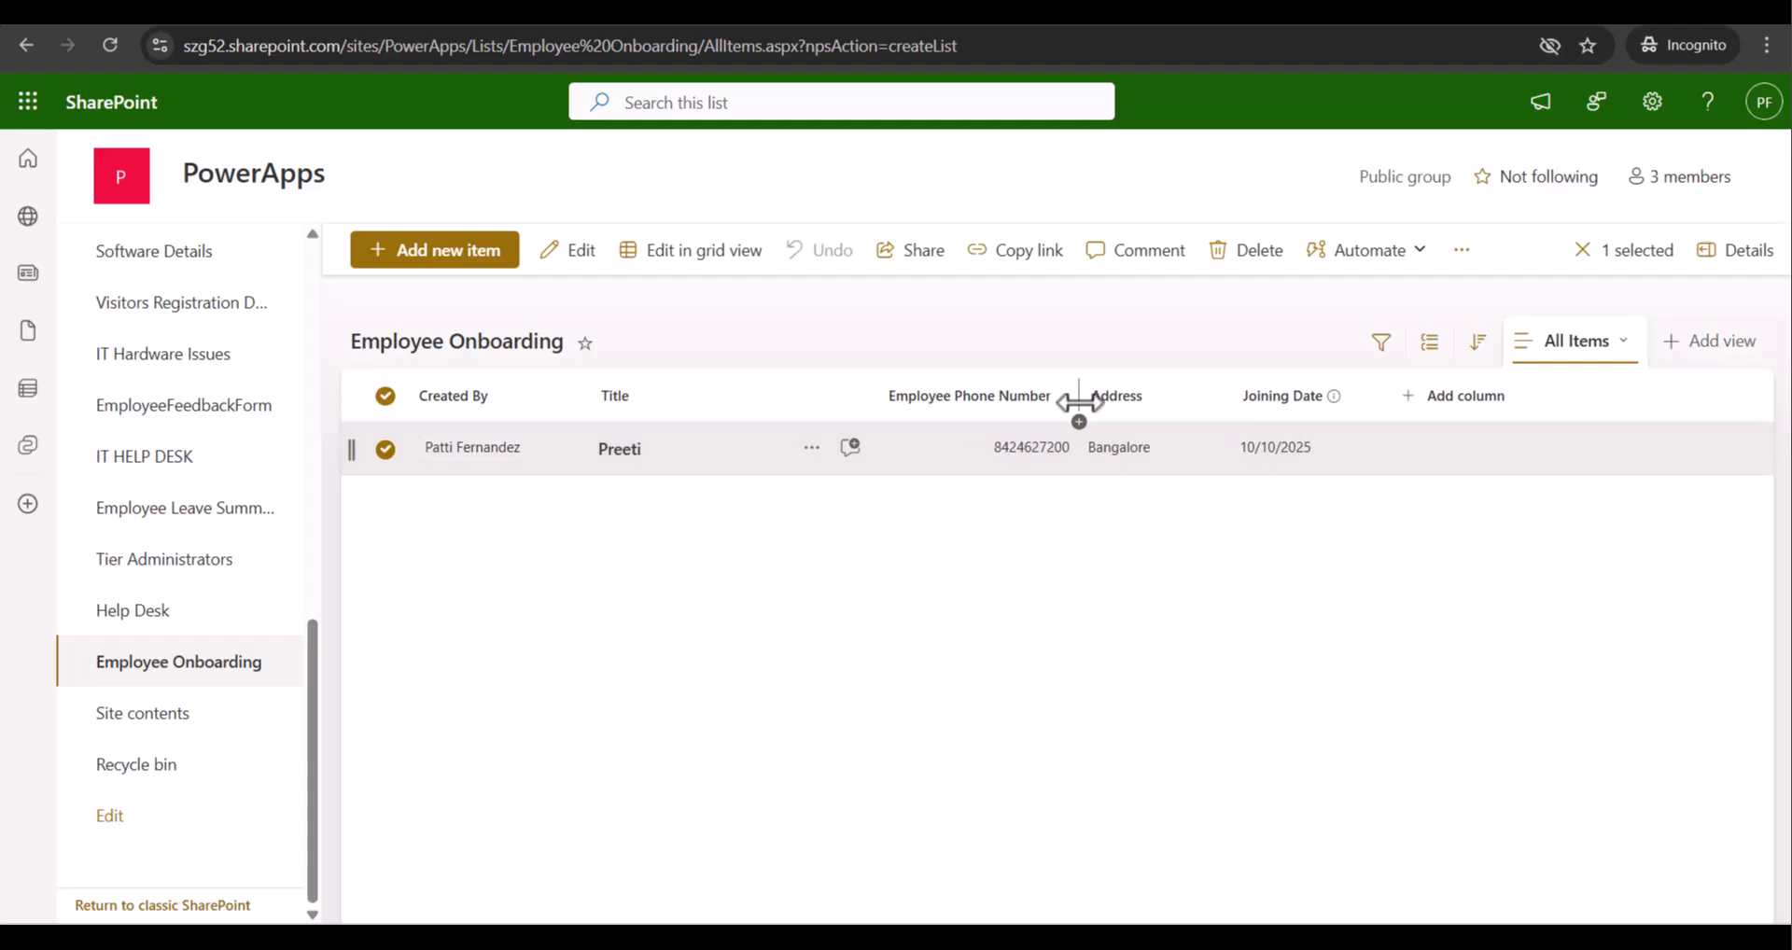
left_click(103, 43)
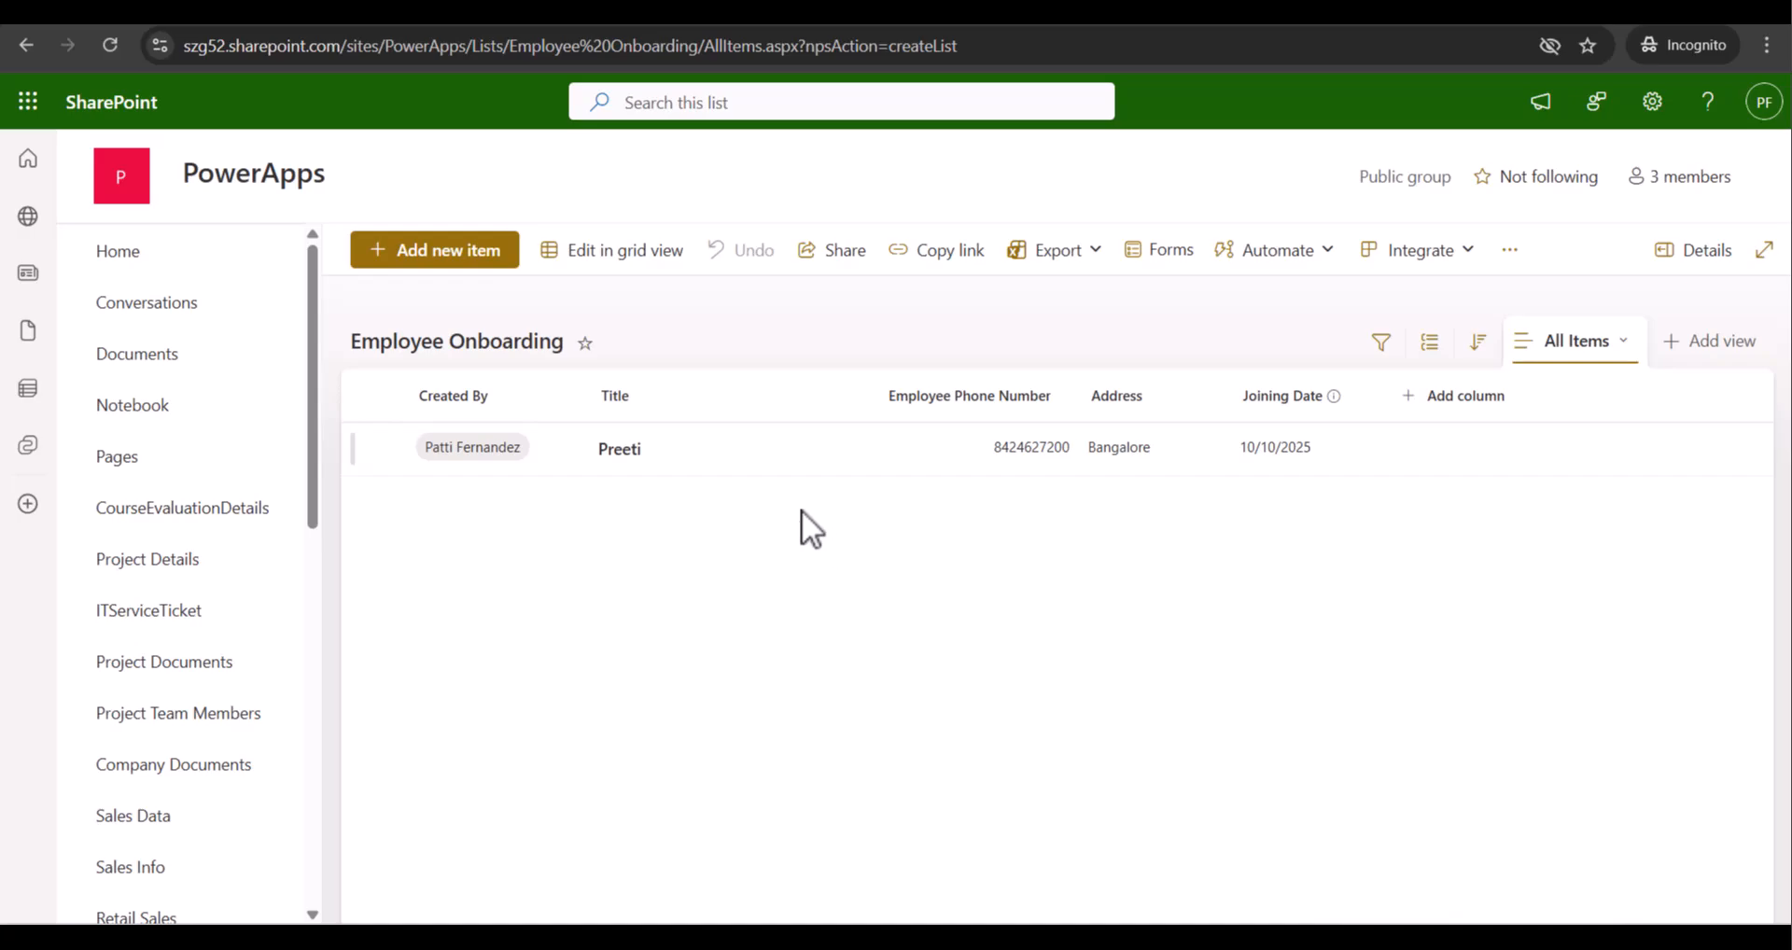
Rename the Title column to Employee Name, then switch to the SPGuides article on creating a list from a form
left_click(651, 409)
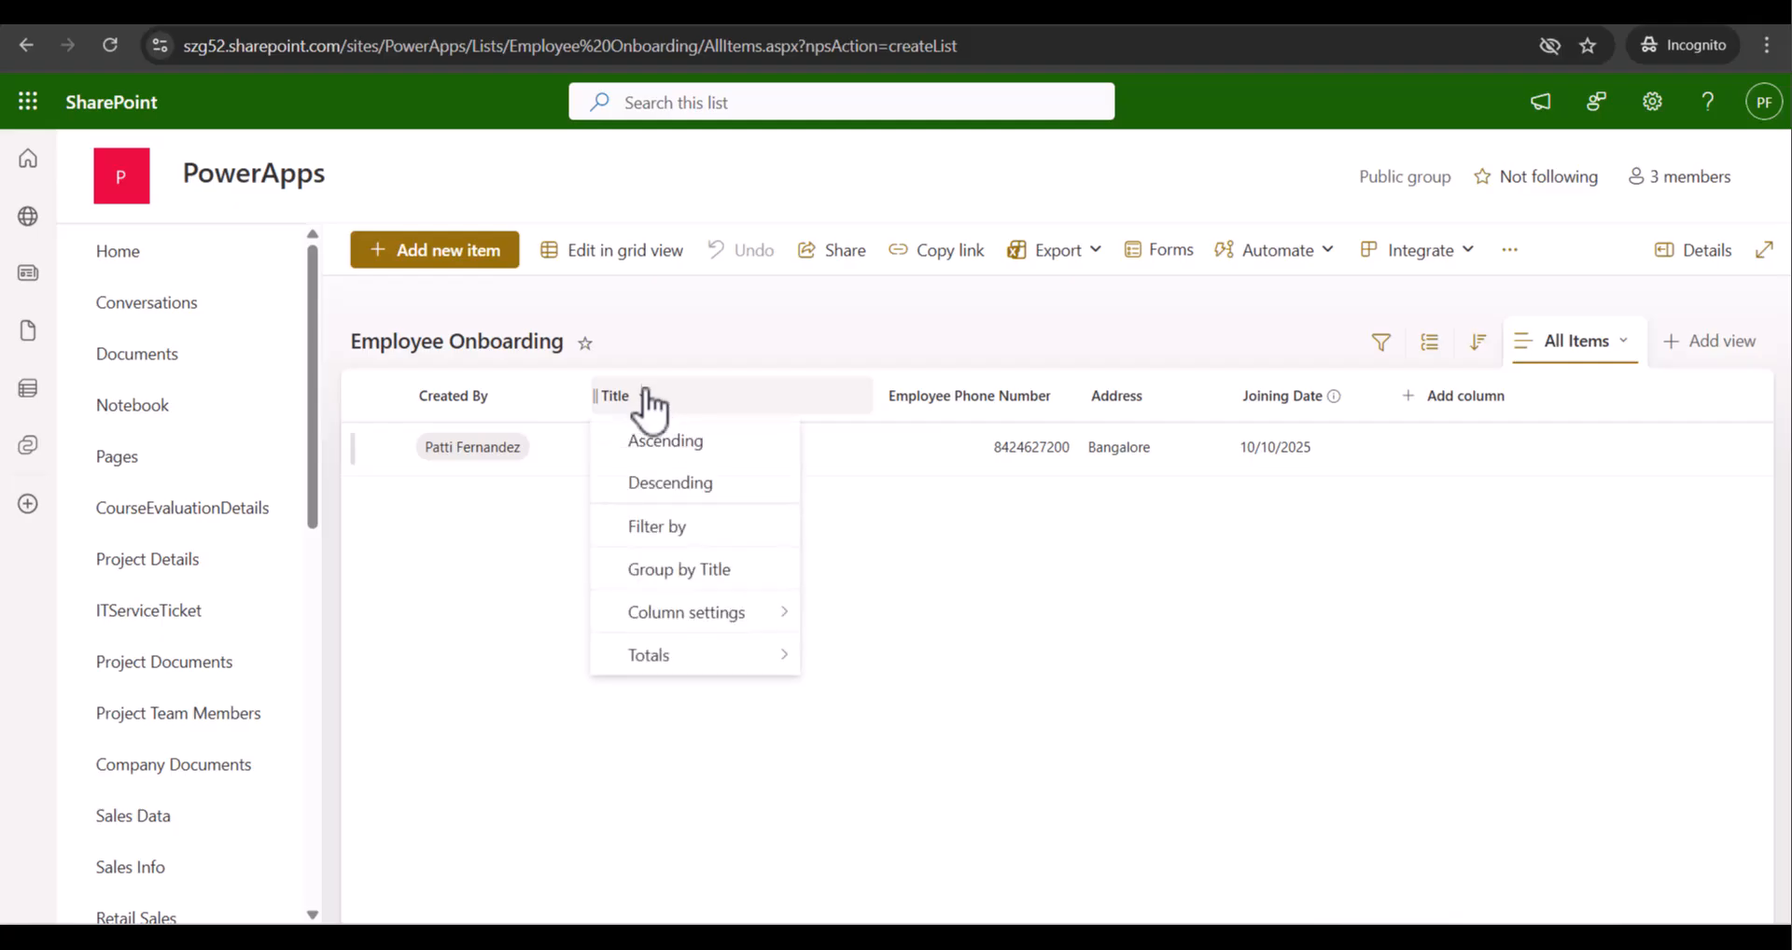
mouse_move(676, 614)
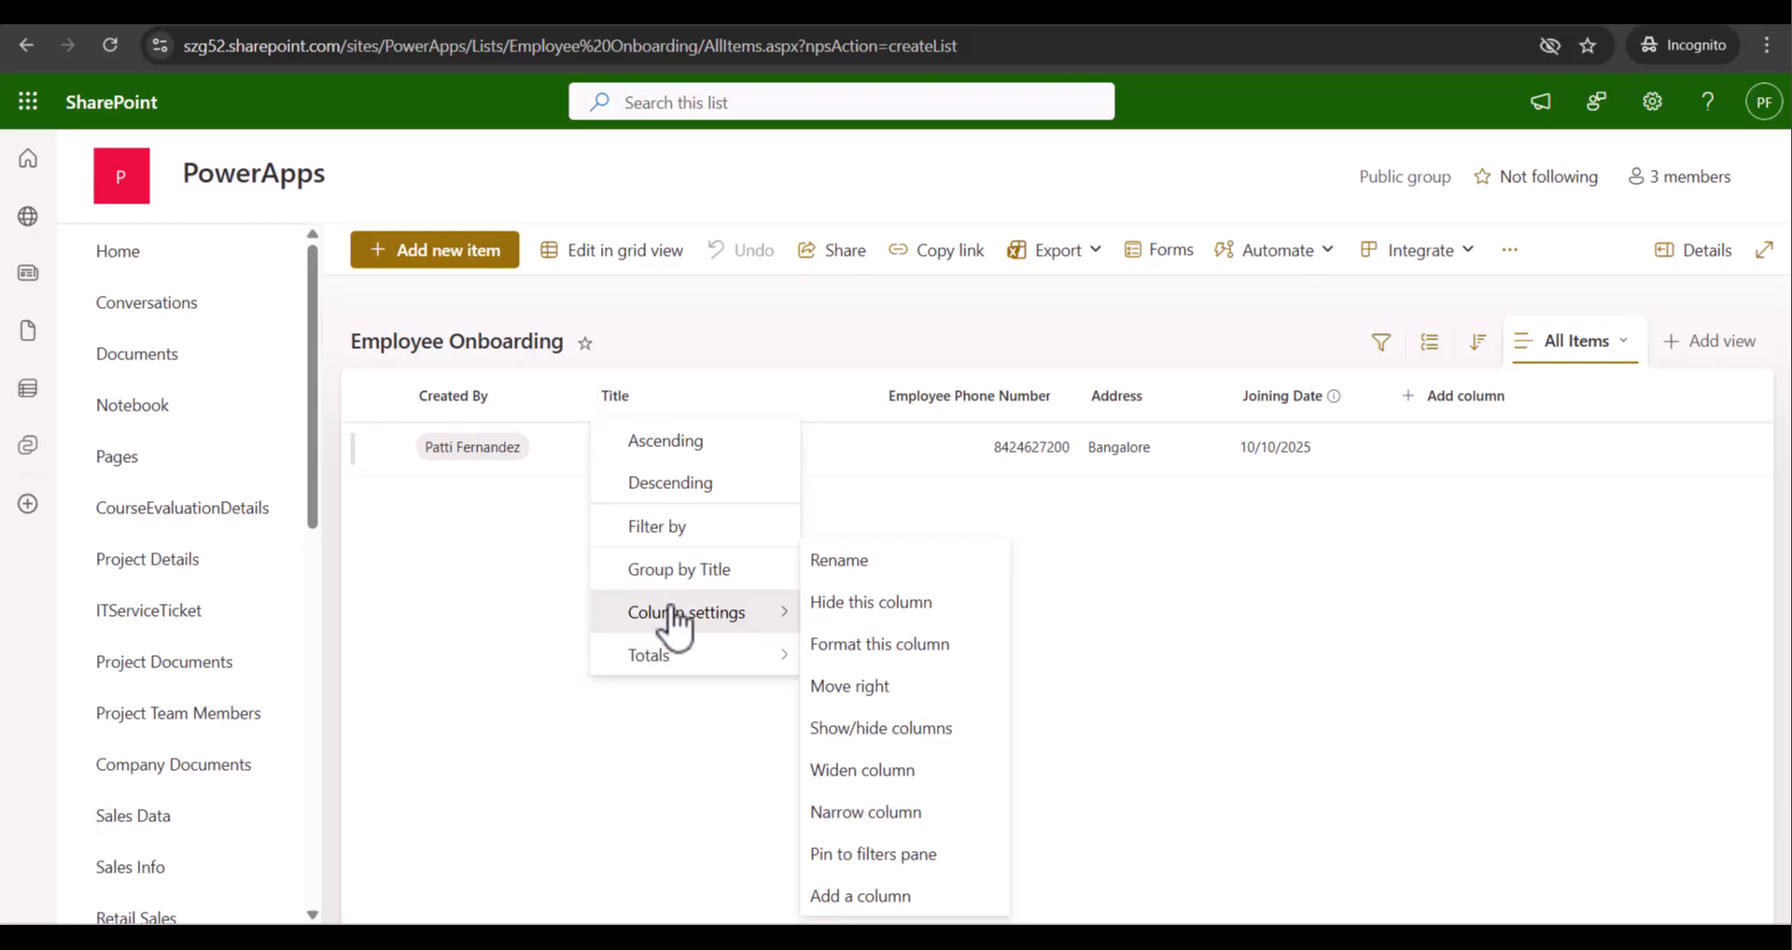
left_click(828, 561)
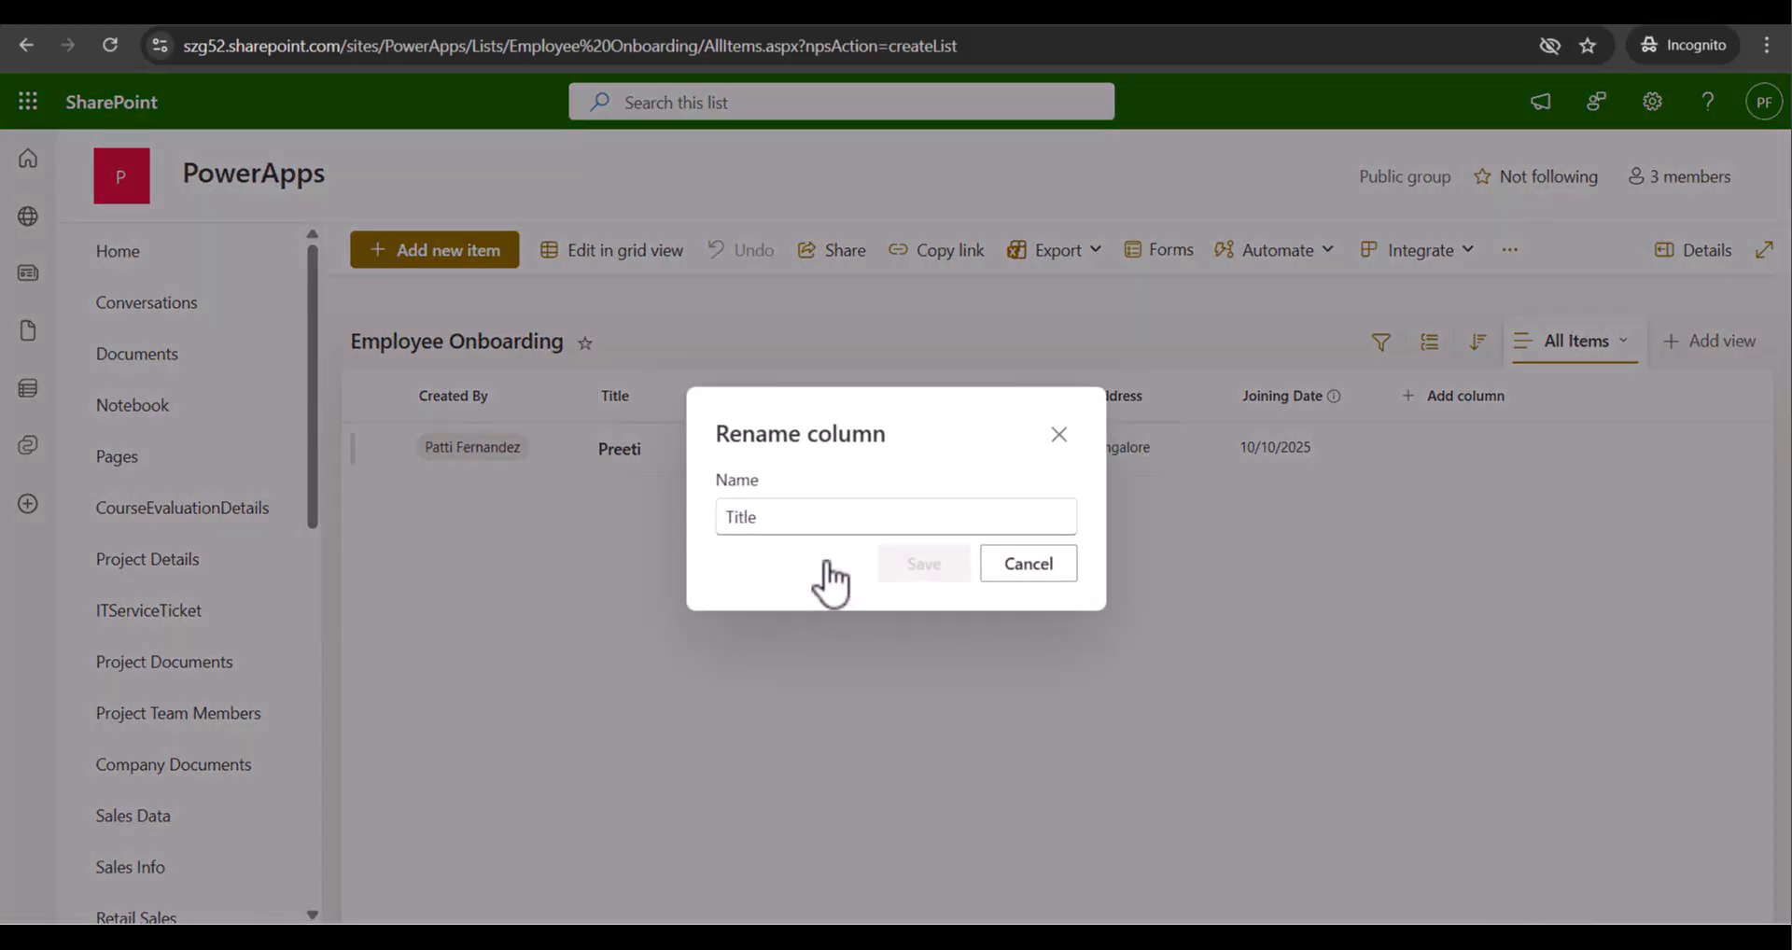
double_click(820, 509)
type("Employee Name")
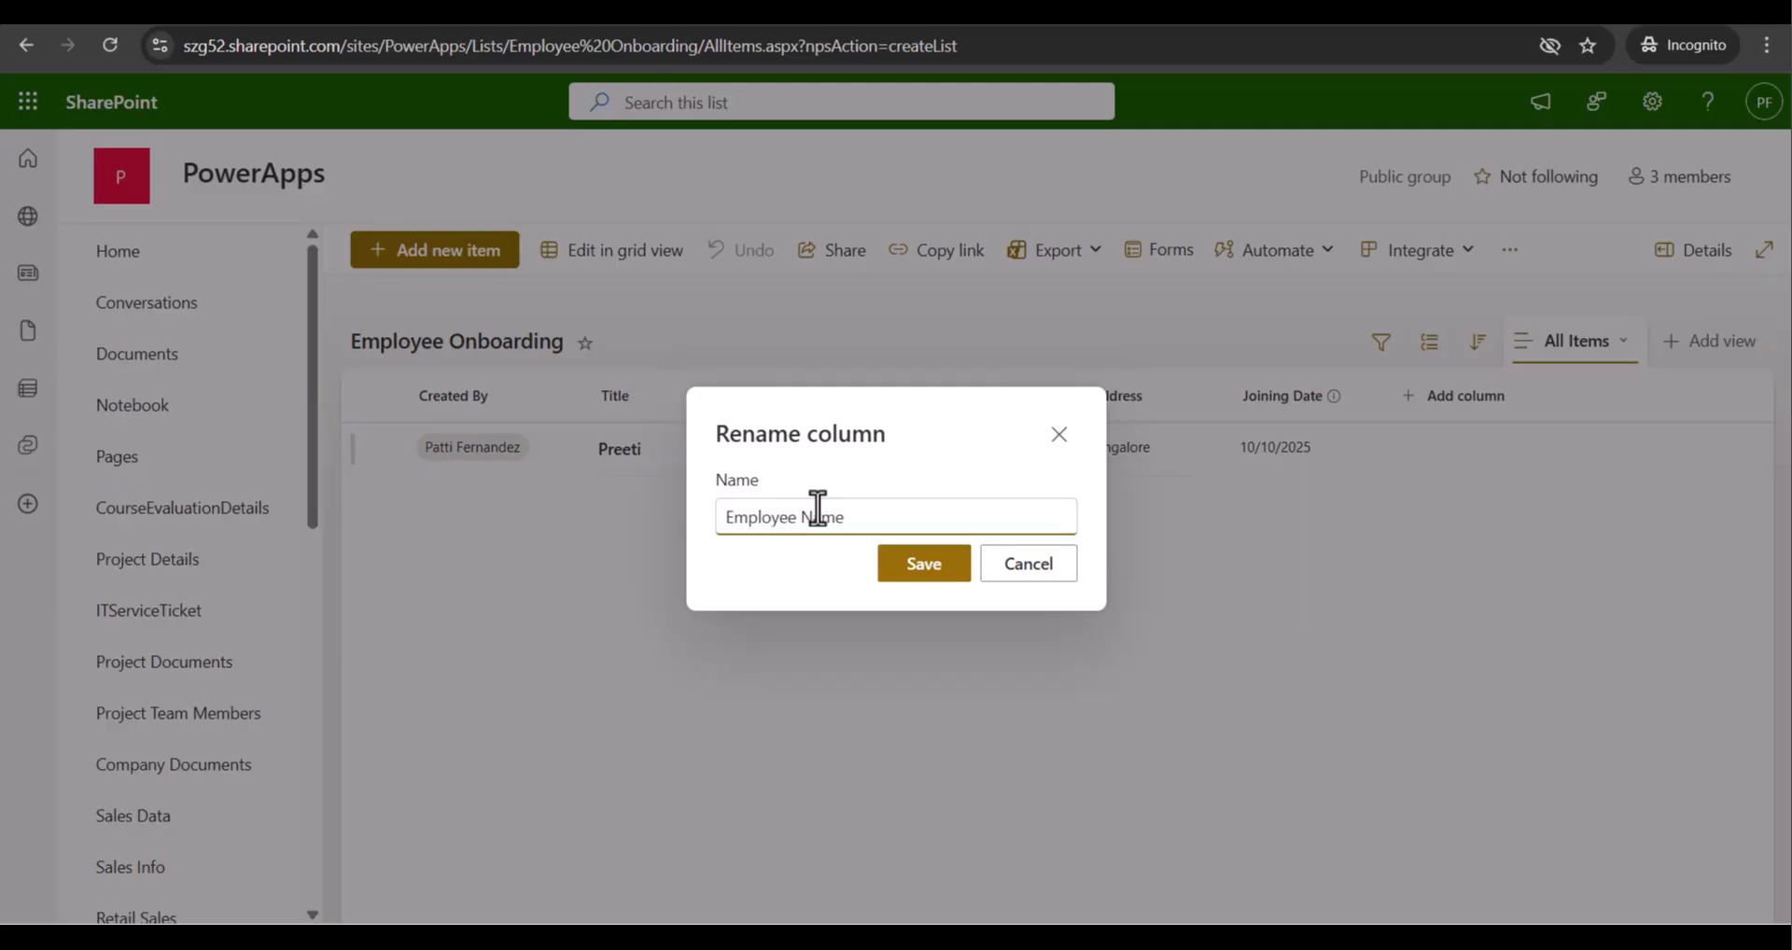
left_click(919, 567)
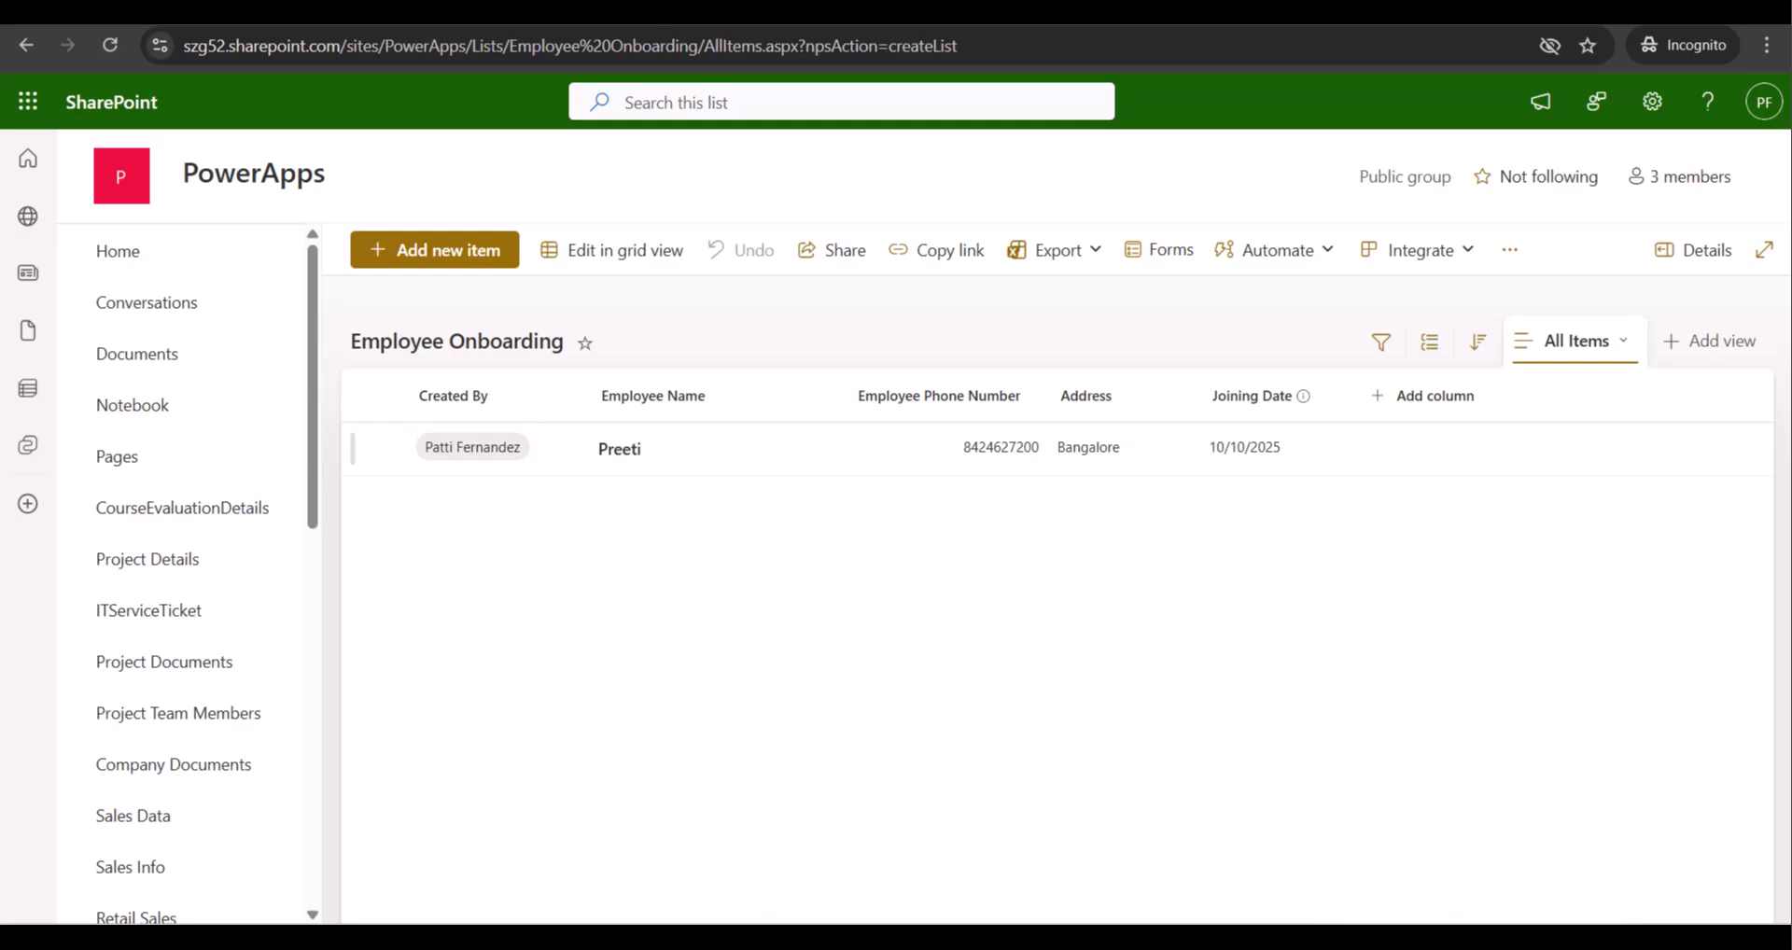
left_click(708, 848)
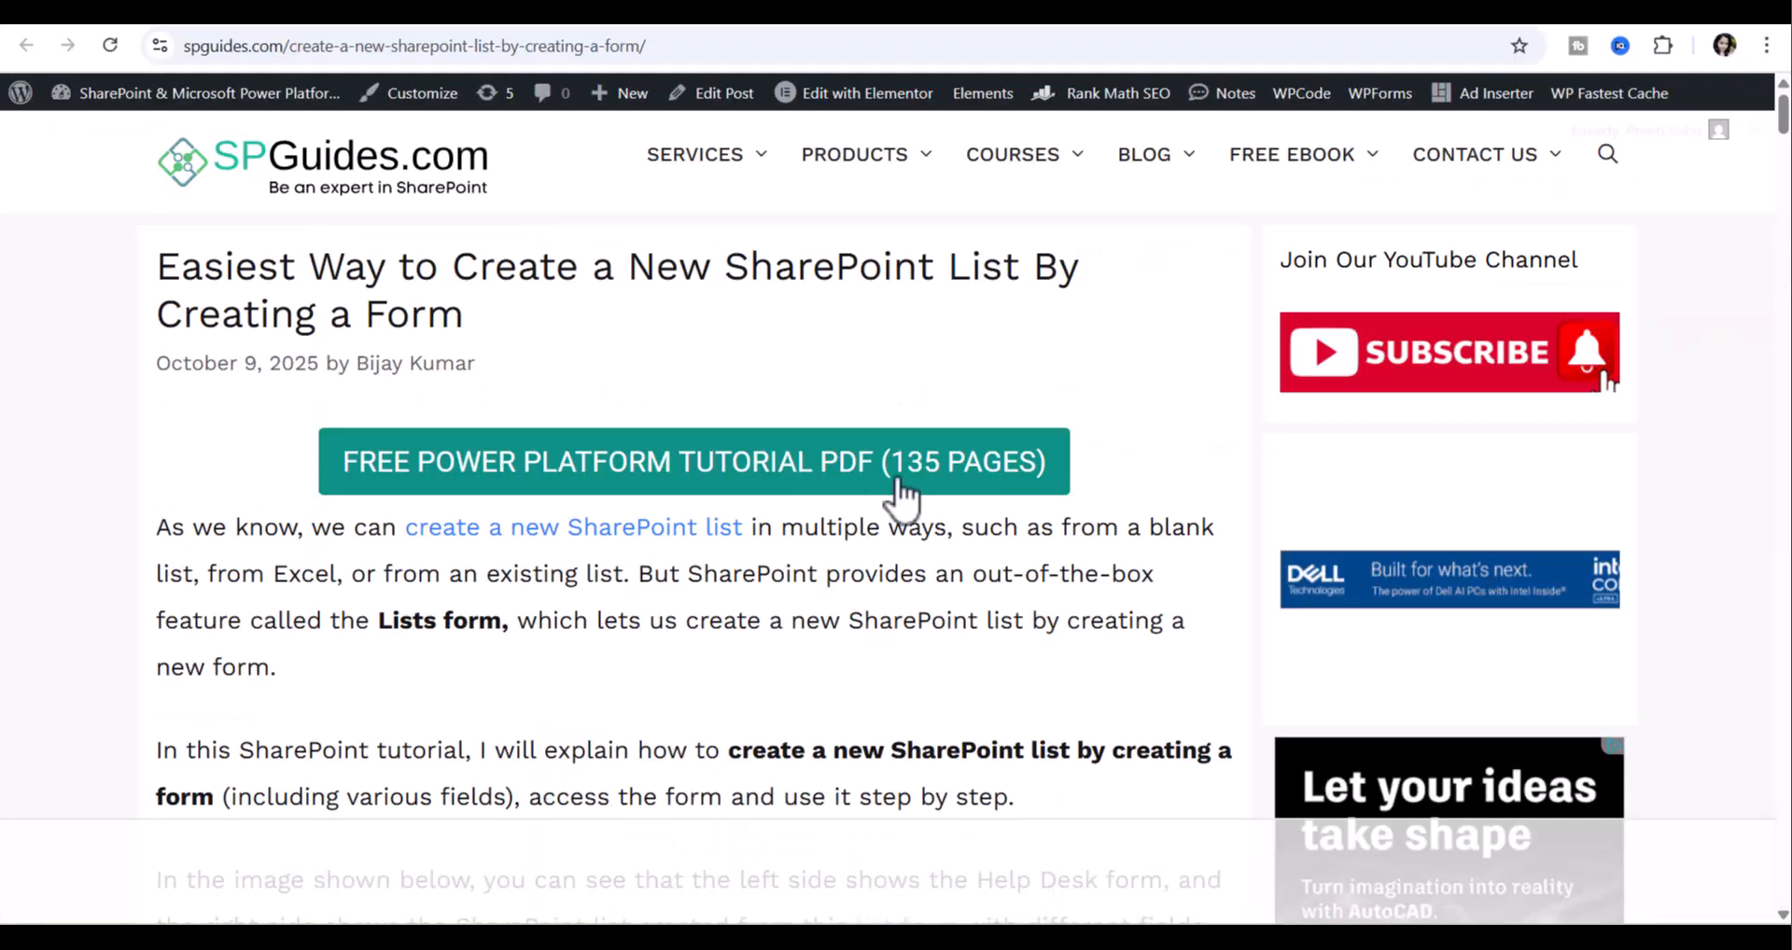
left_click(309, 47)
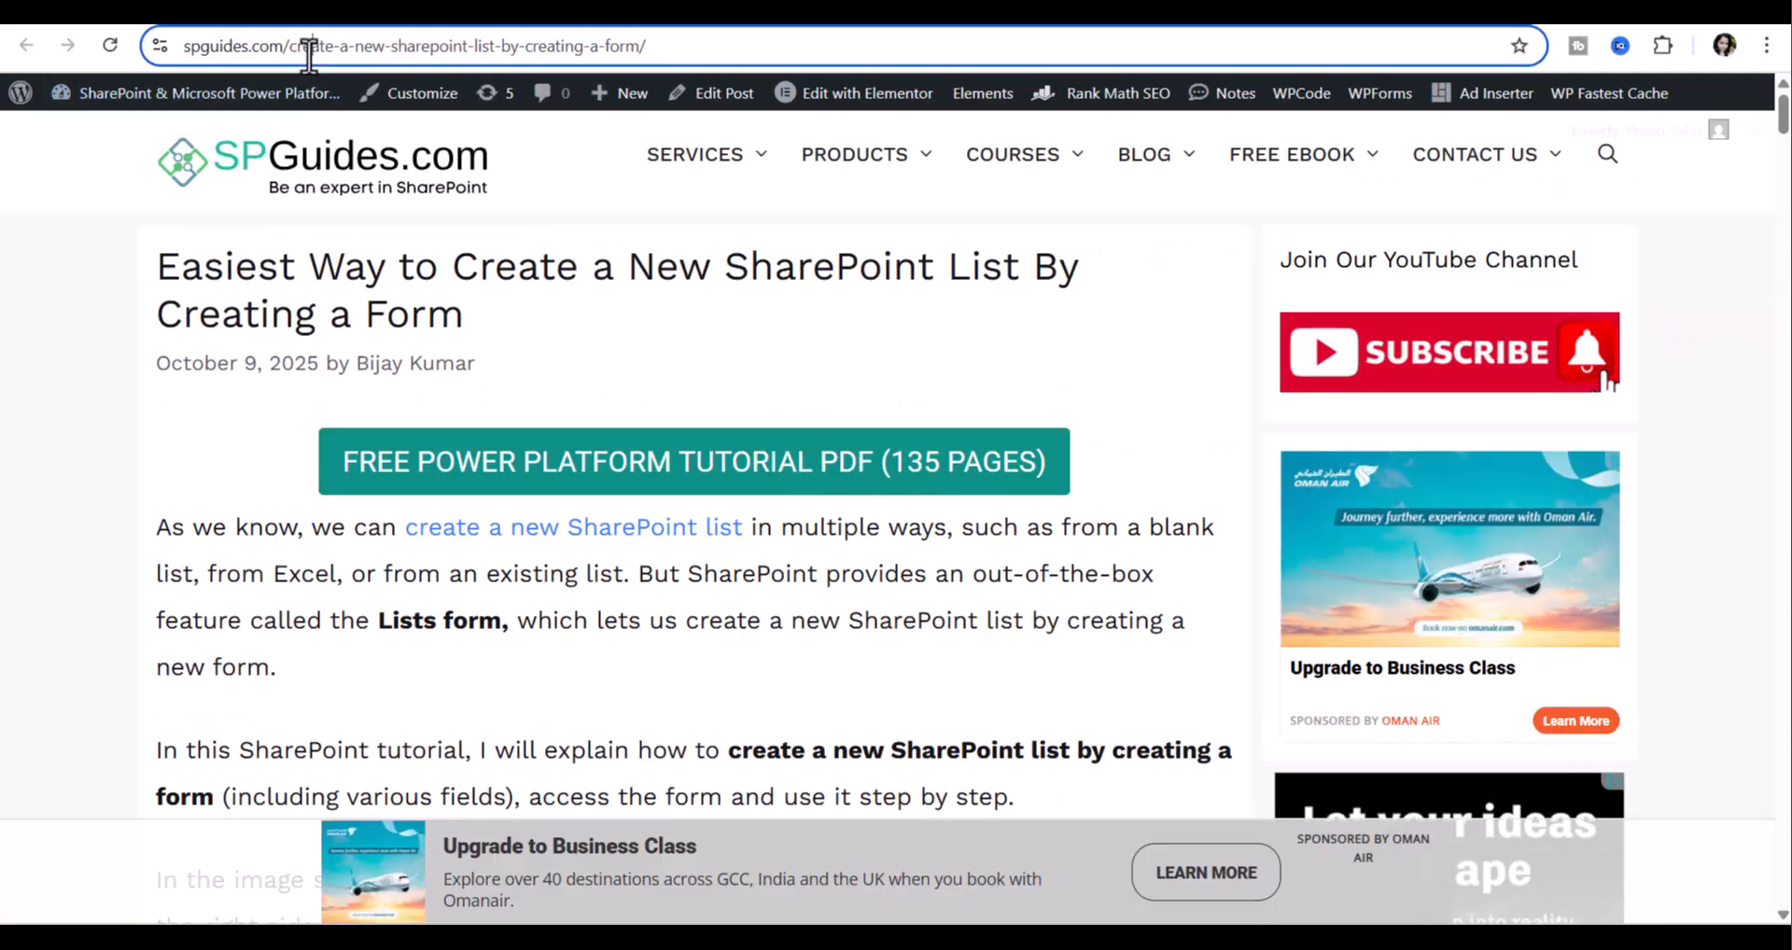